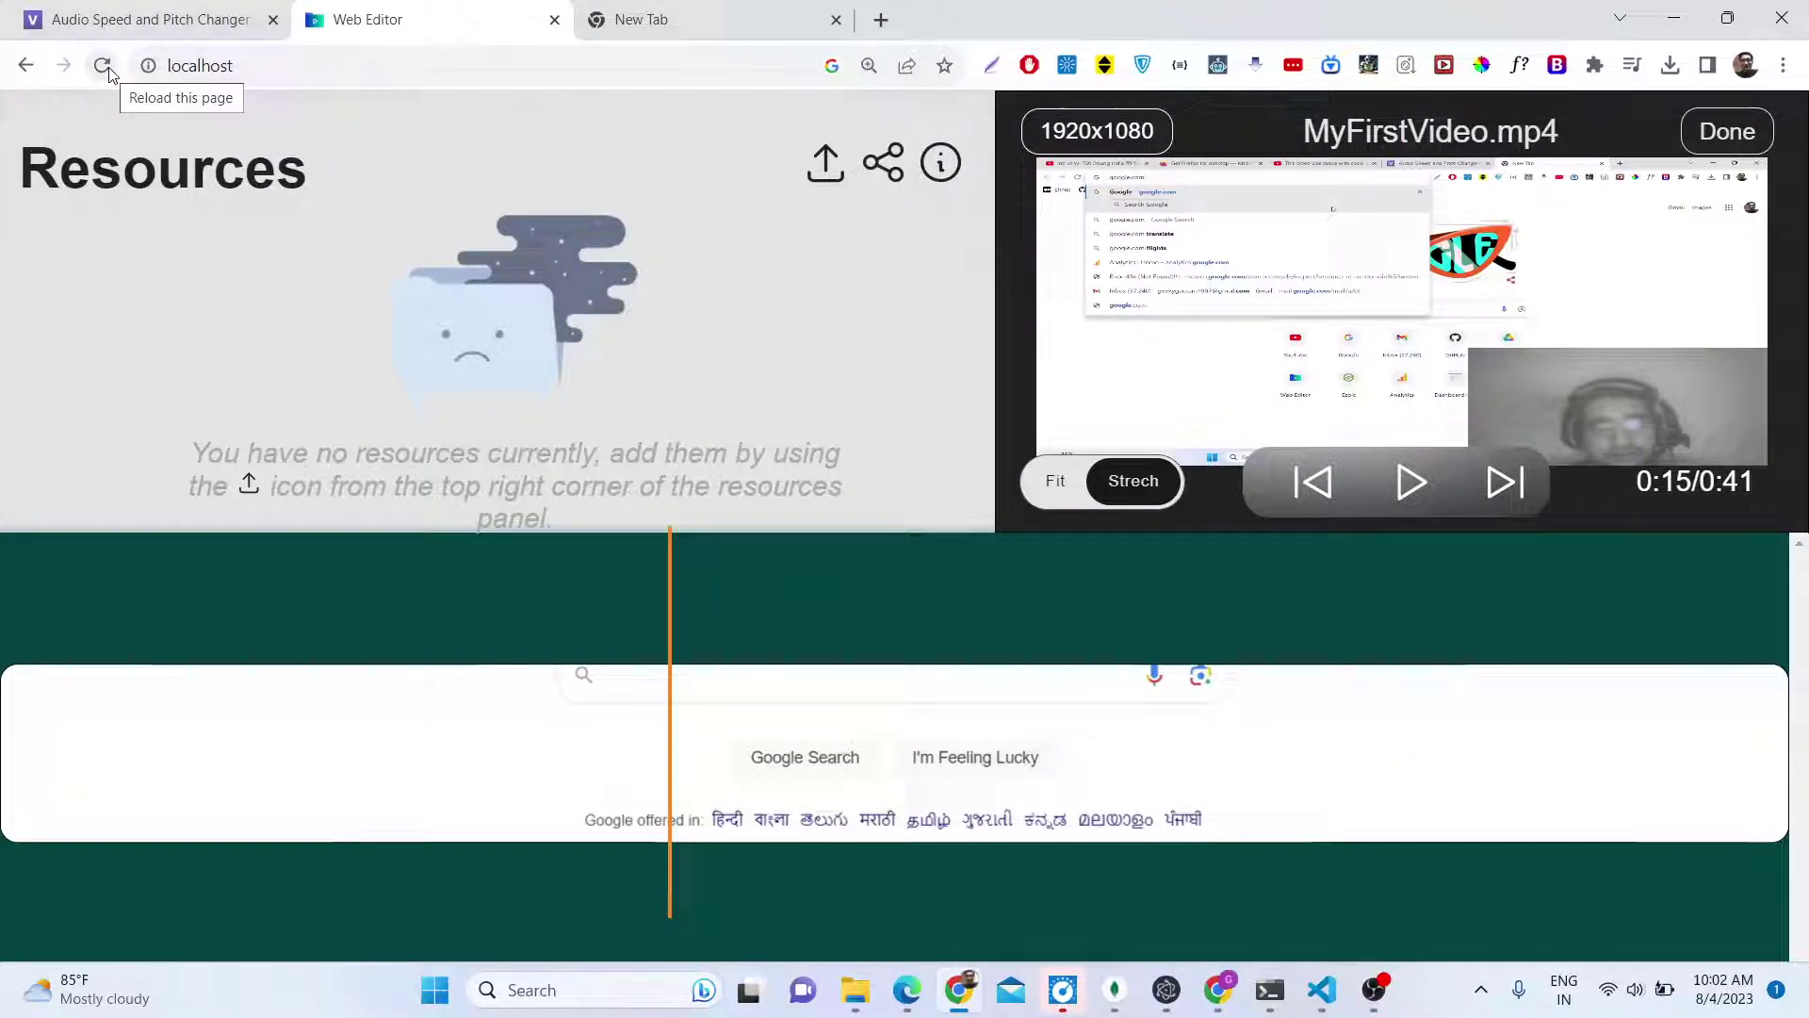
# Step: Reload the localhost editor page to clear the previous project
pyautogui.click(187, 66)
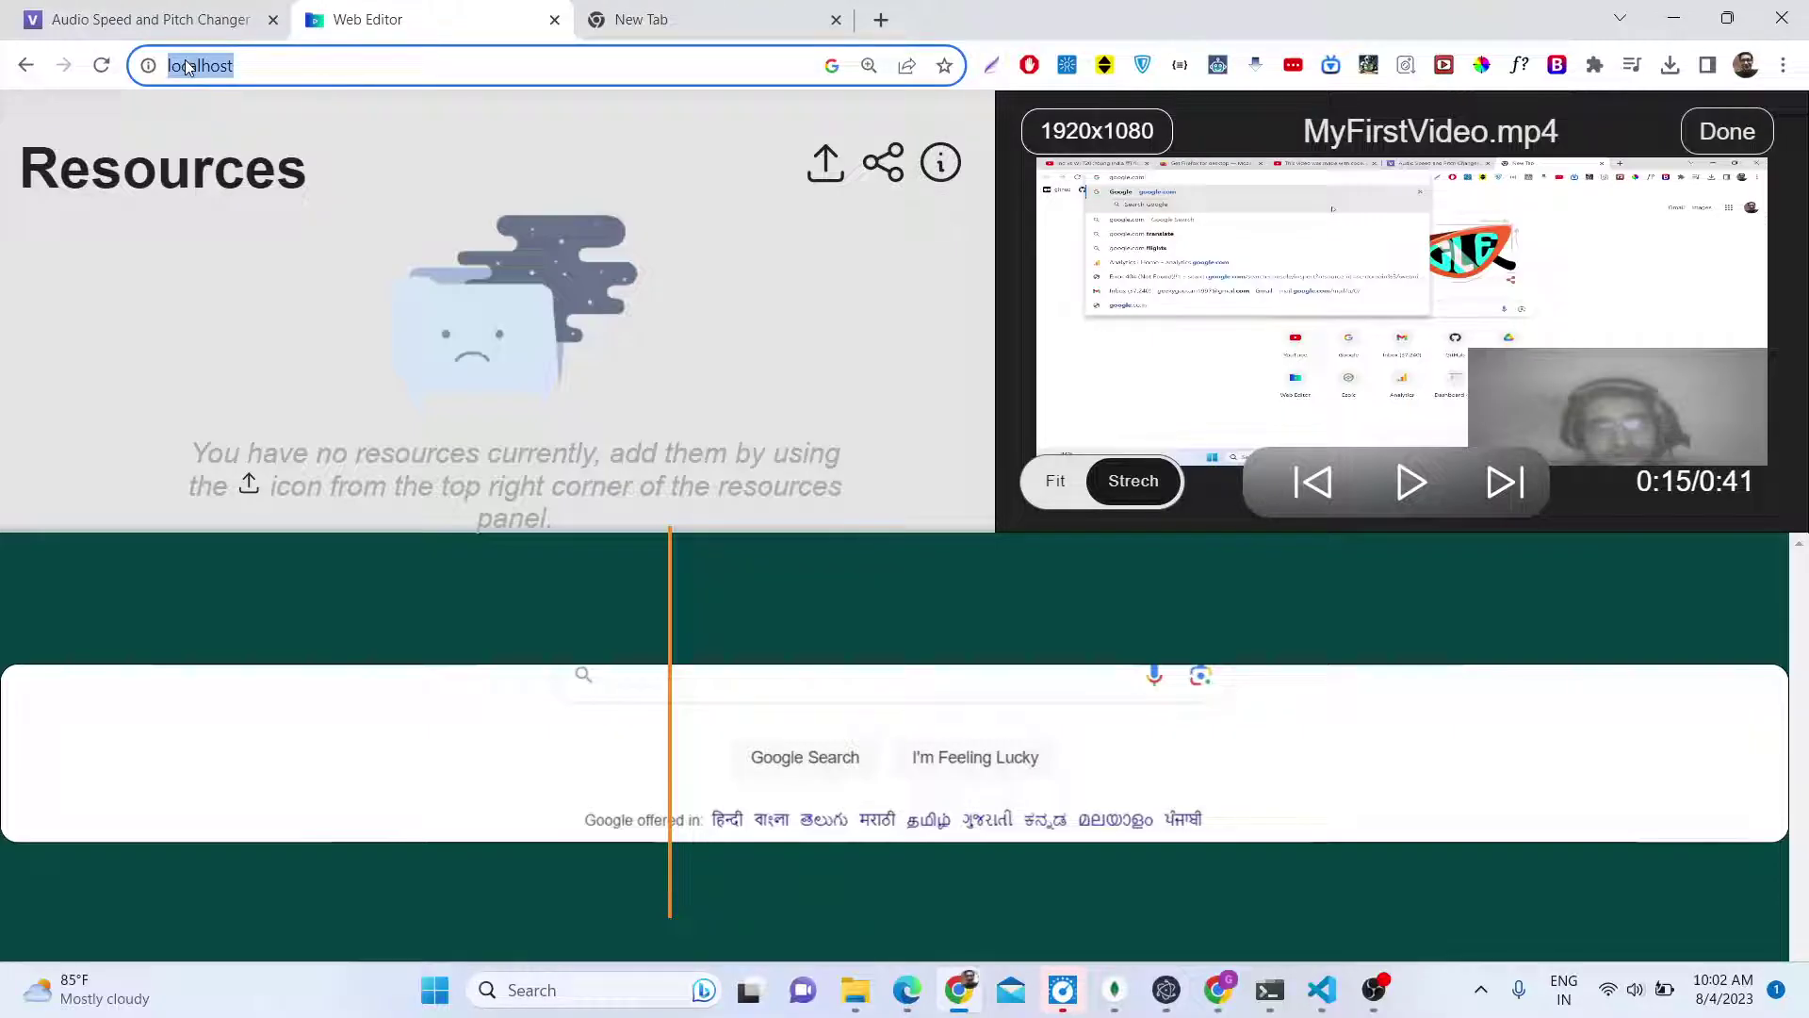
pyautogui.press('Return')
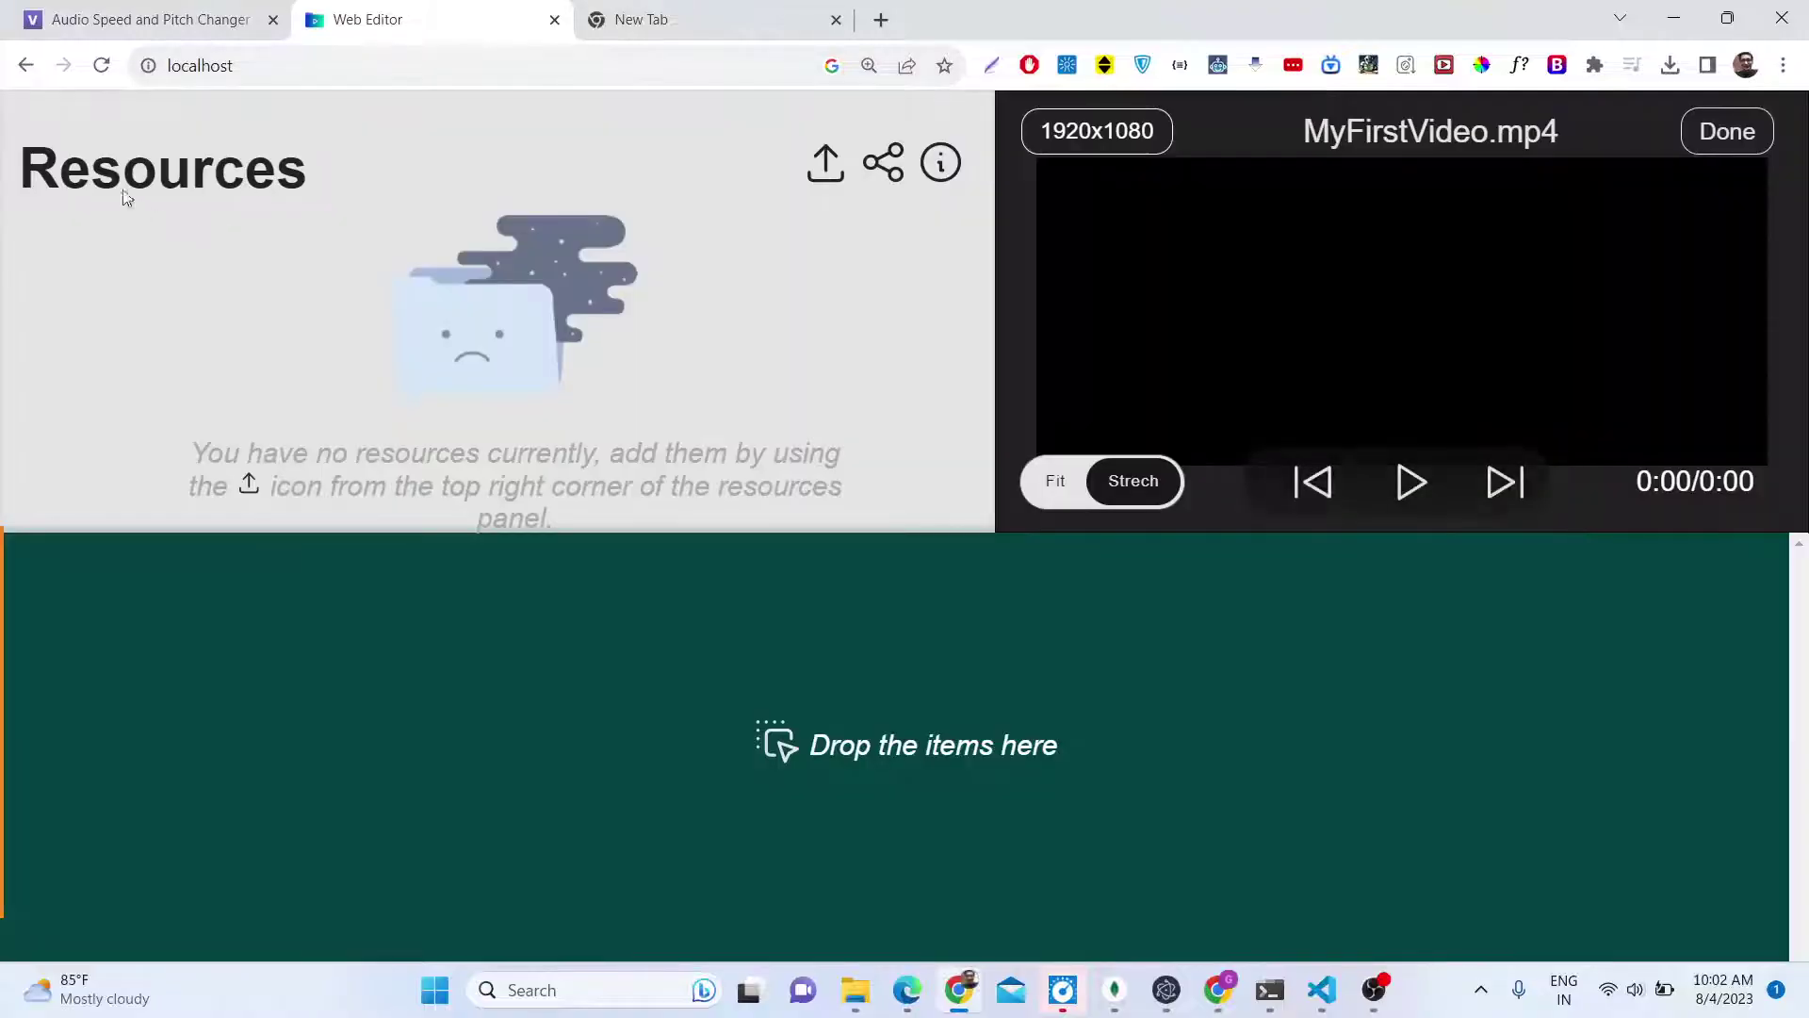
pyautogui.click(253, 64)
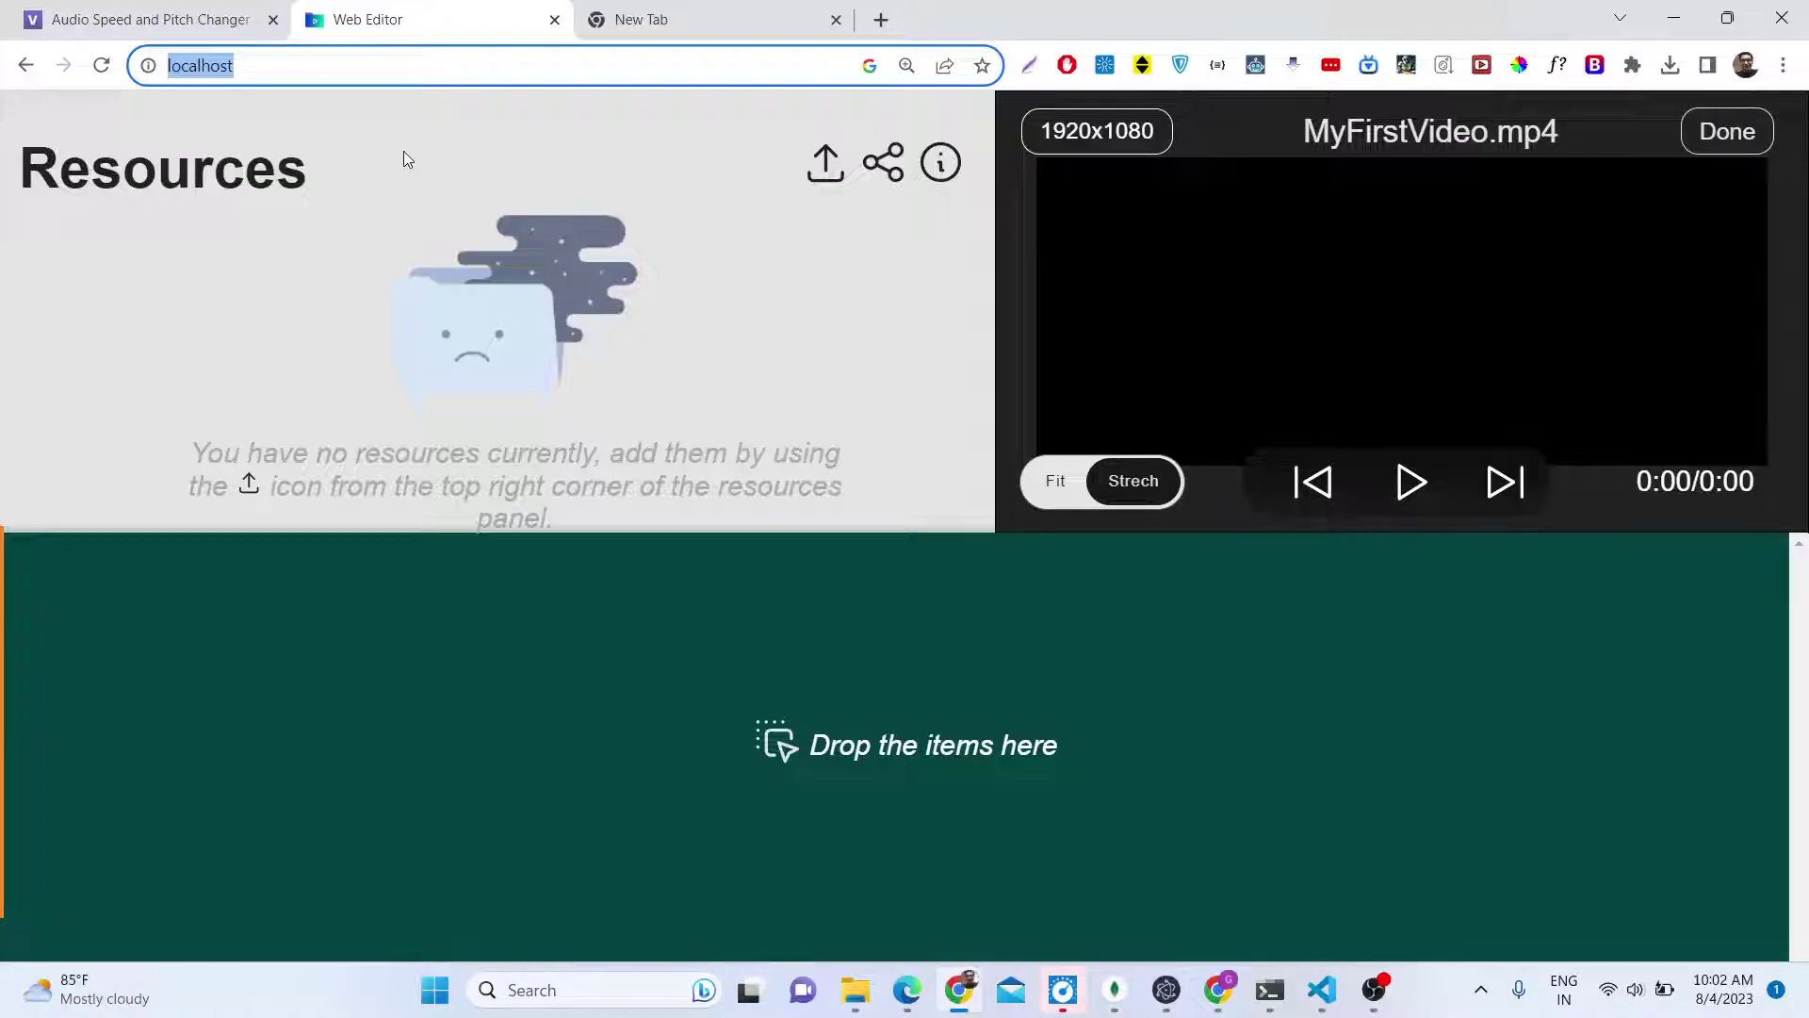
pyautogui.click(818, 179)
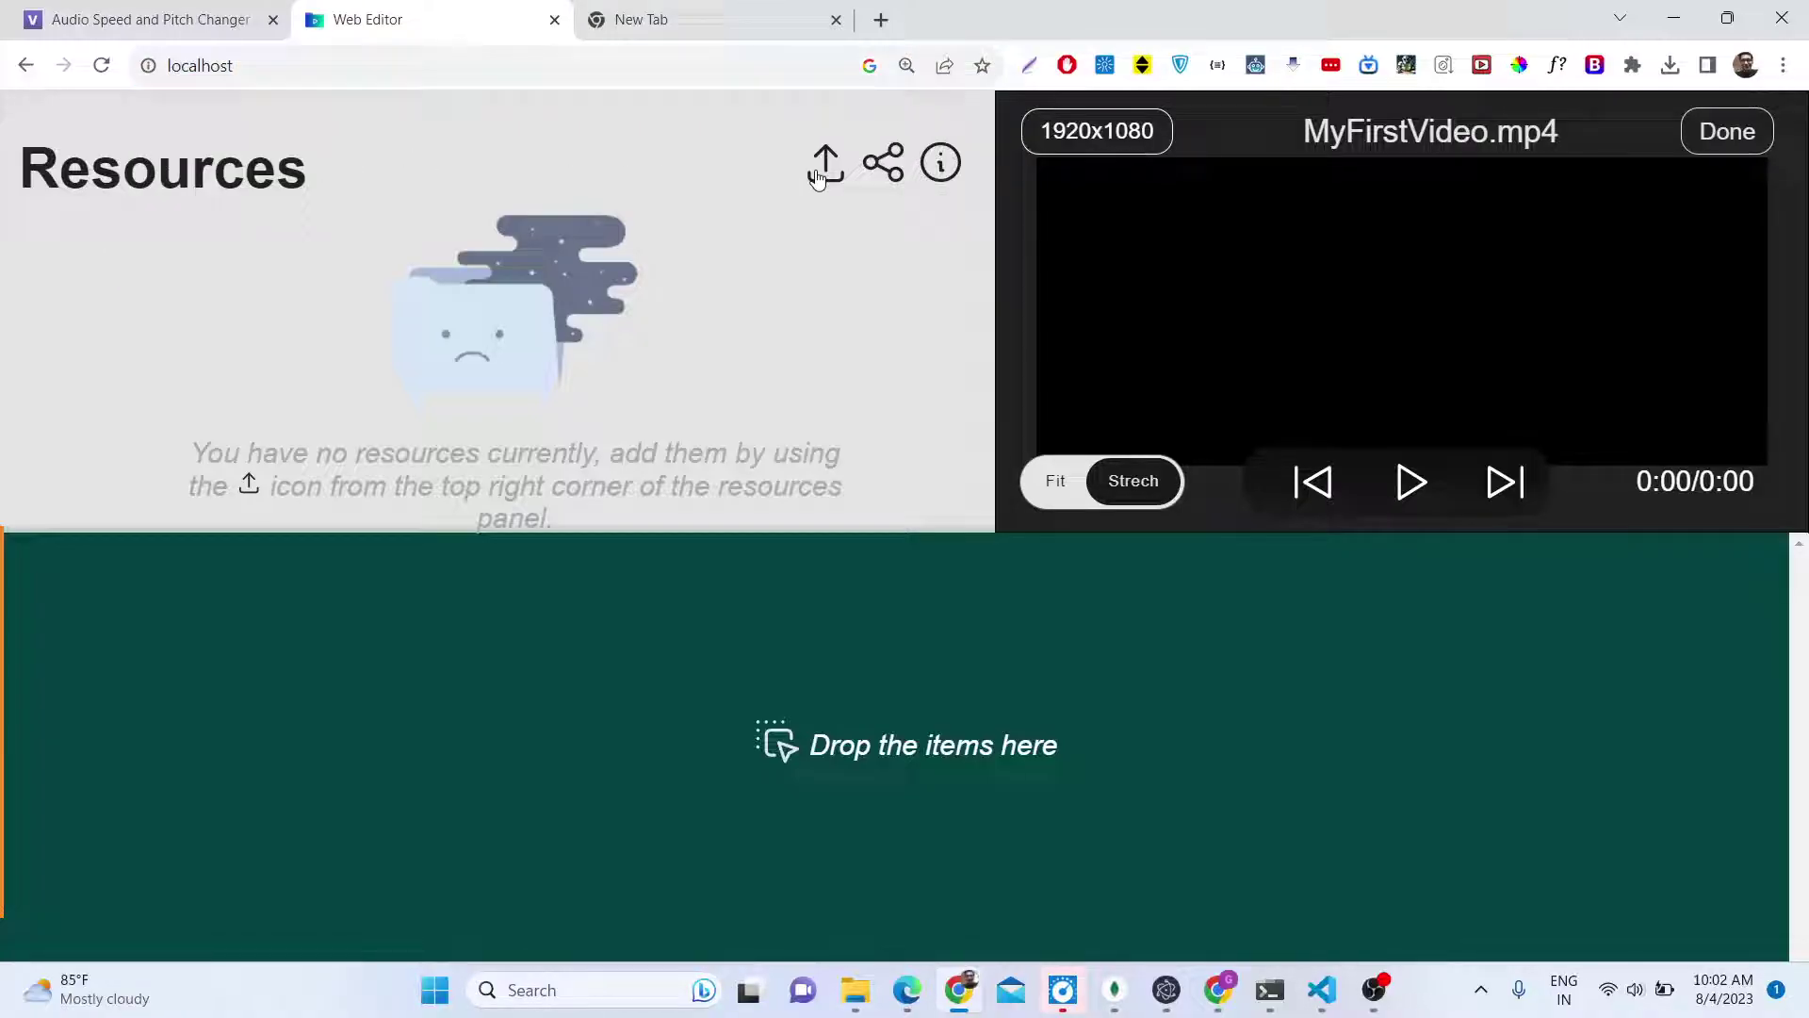
pyautogui.click(532, 257)
pyautogui.doubleClick(532, 256)
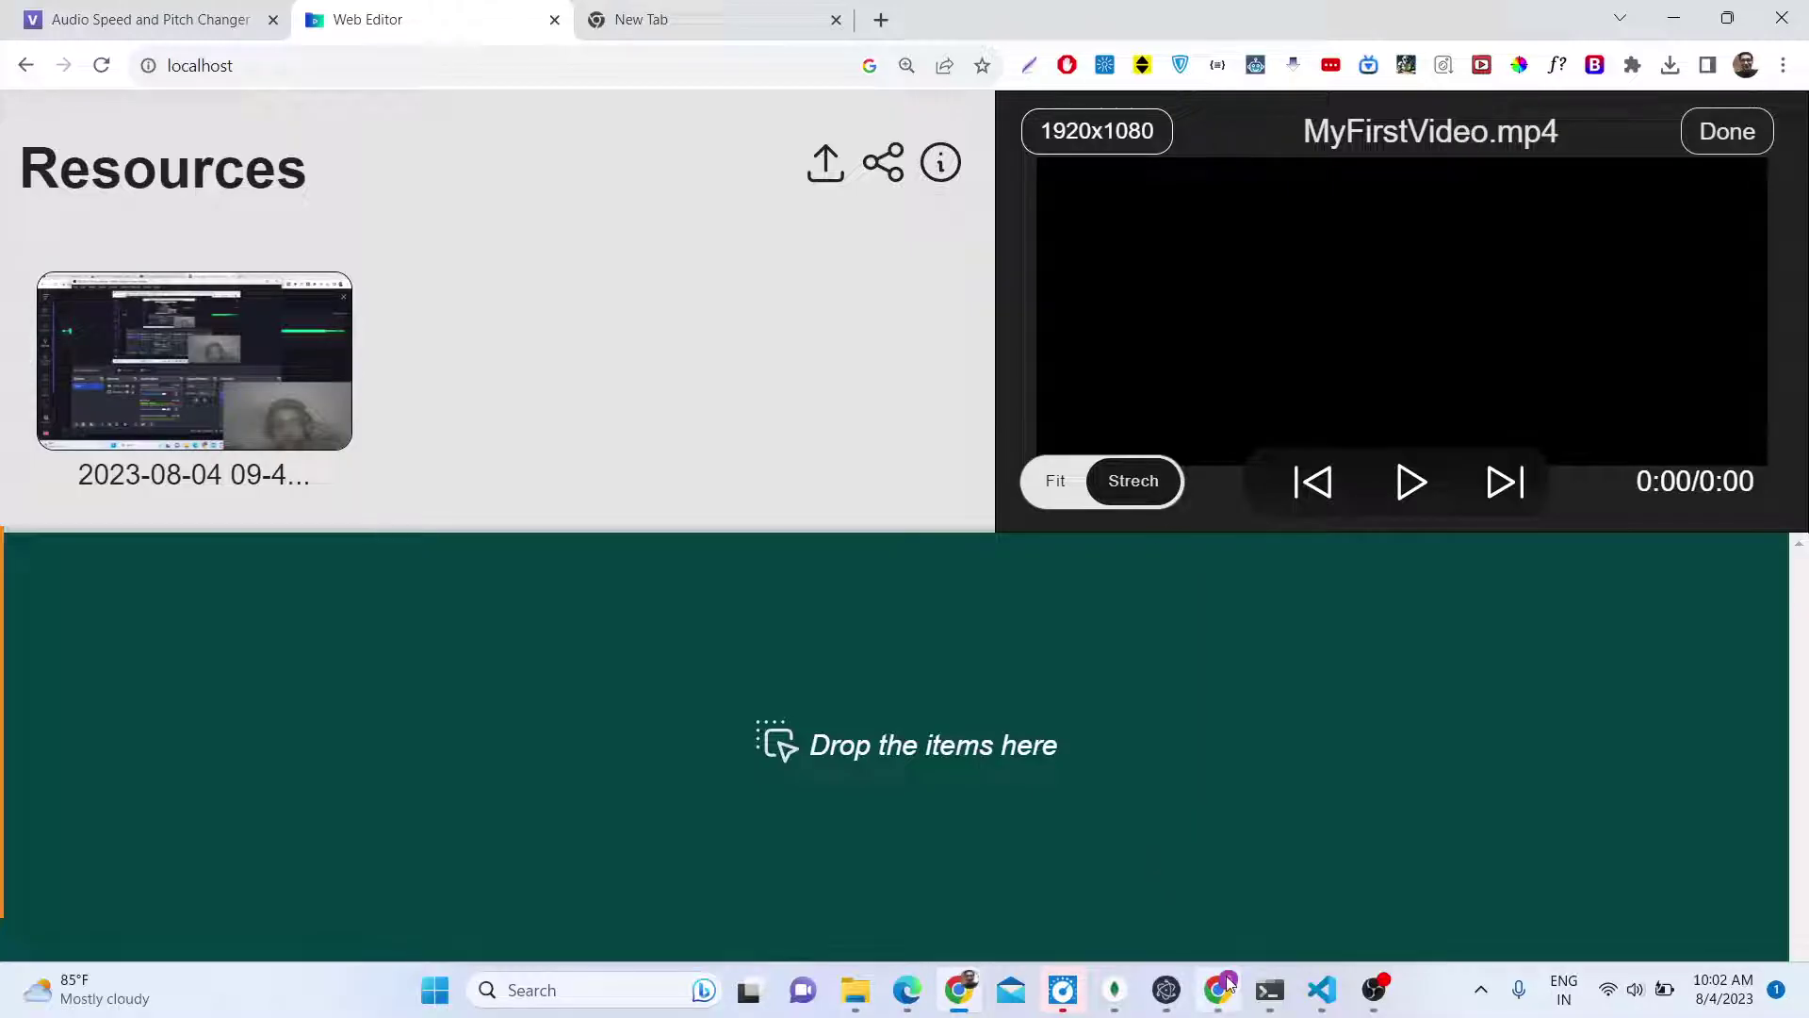
pyautogui.click(1249, 1002)
pyautogui.moveTo(1147, 356); pyautogui.dragTo(754, 368)
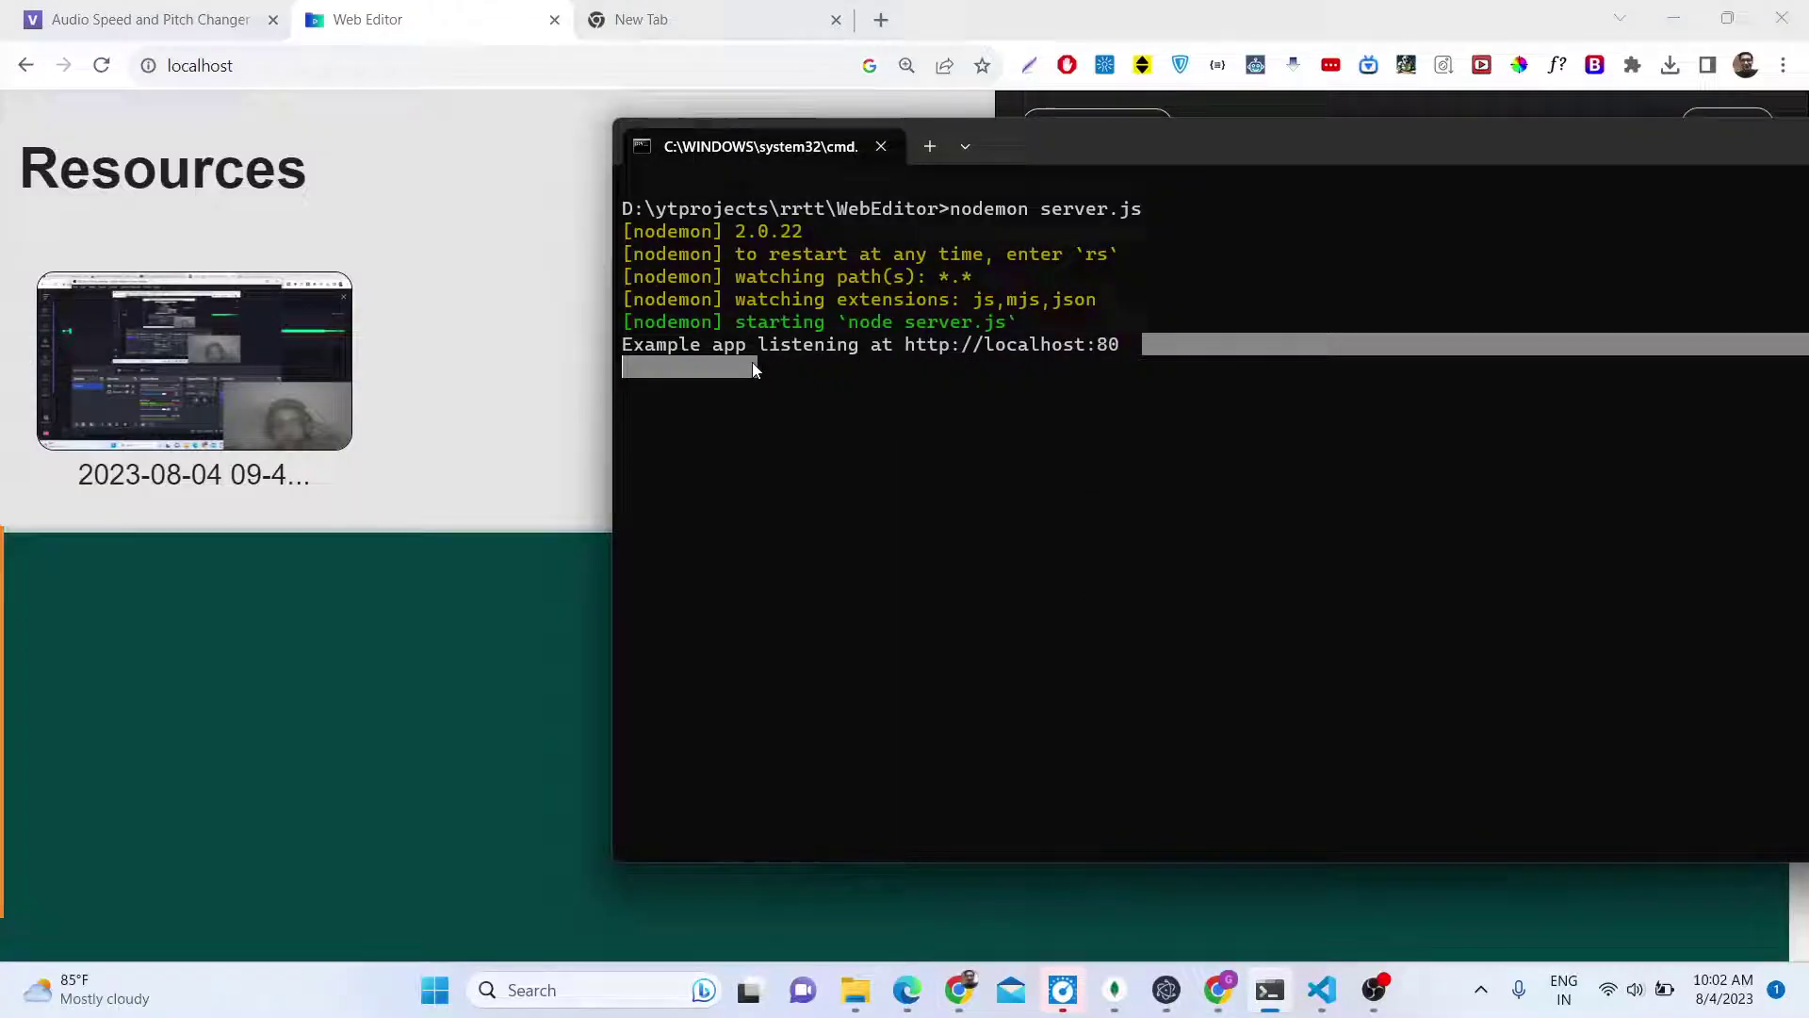
pyautogui.moveTo(1322, 989)
pyautogui.click(1446, 861)
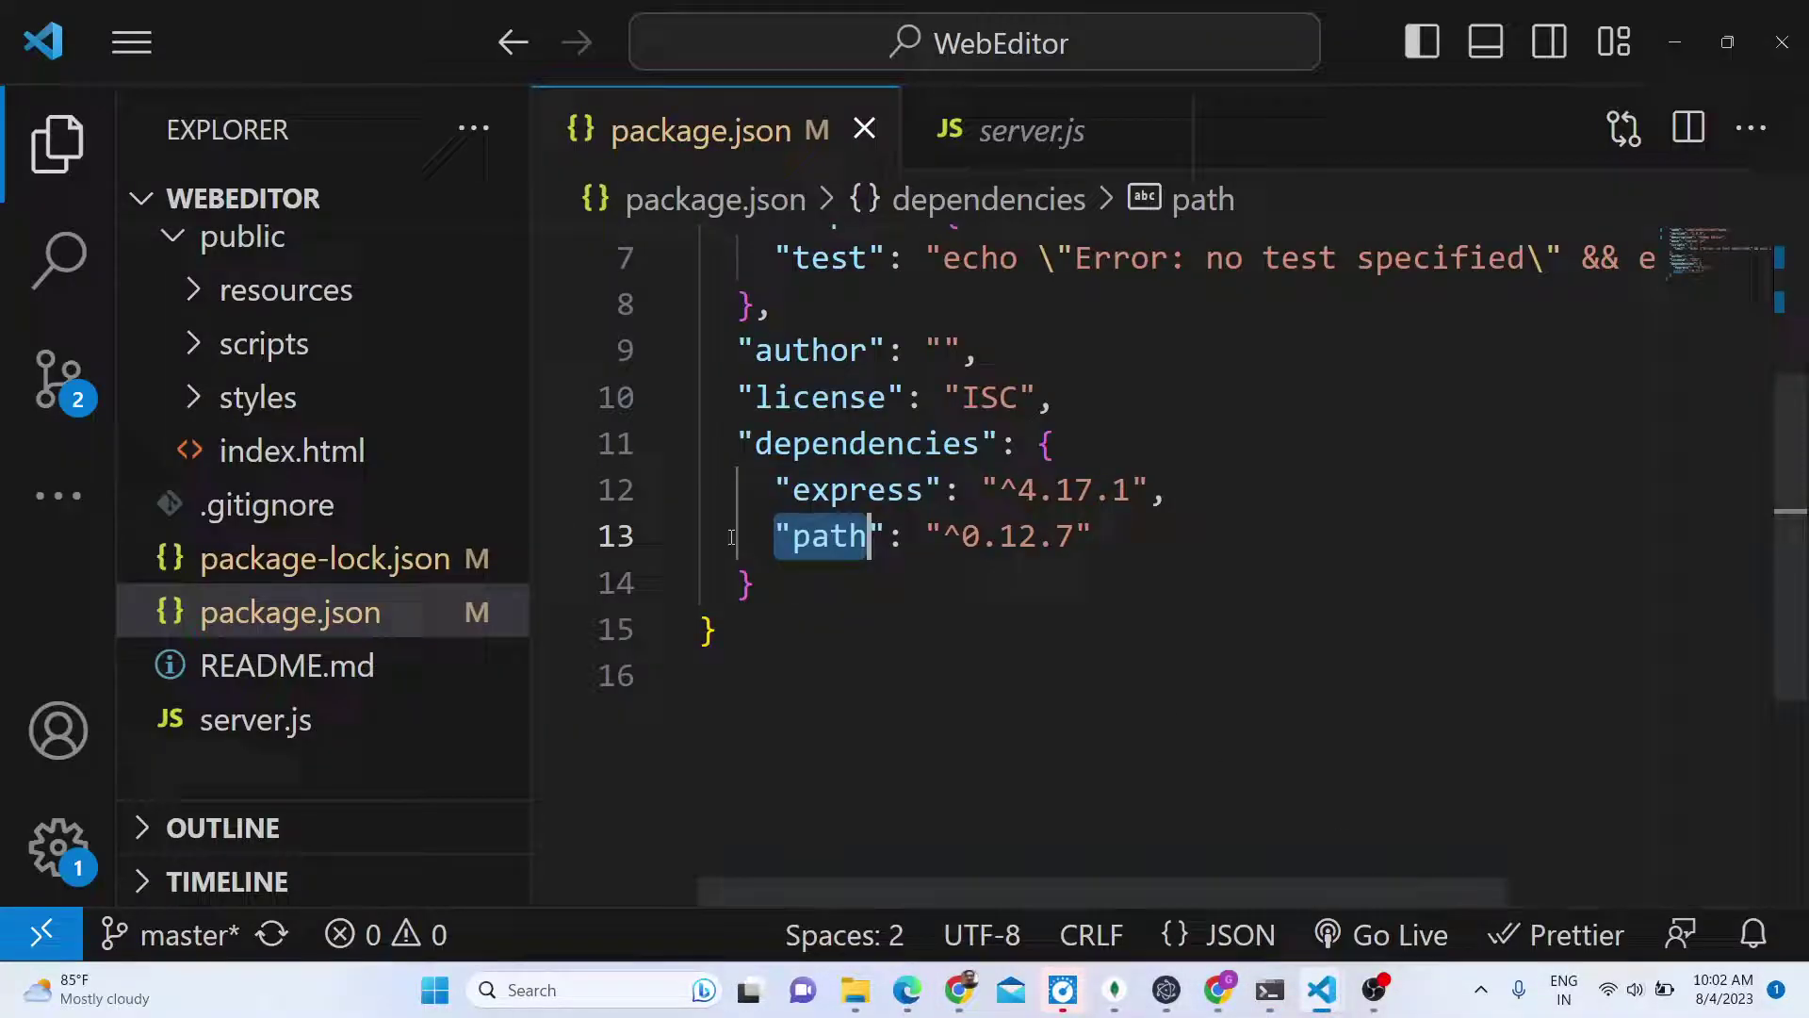
pyautogui.click(251, 722)
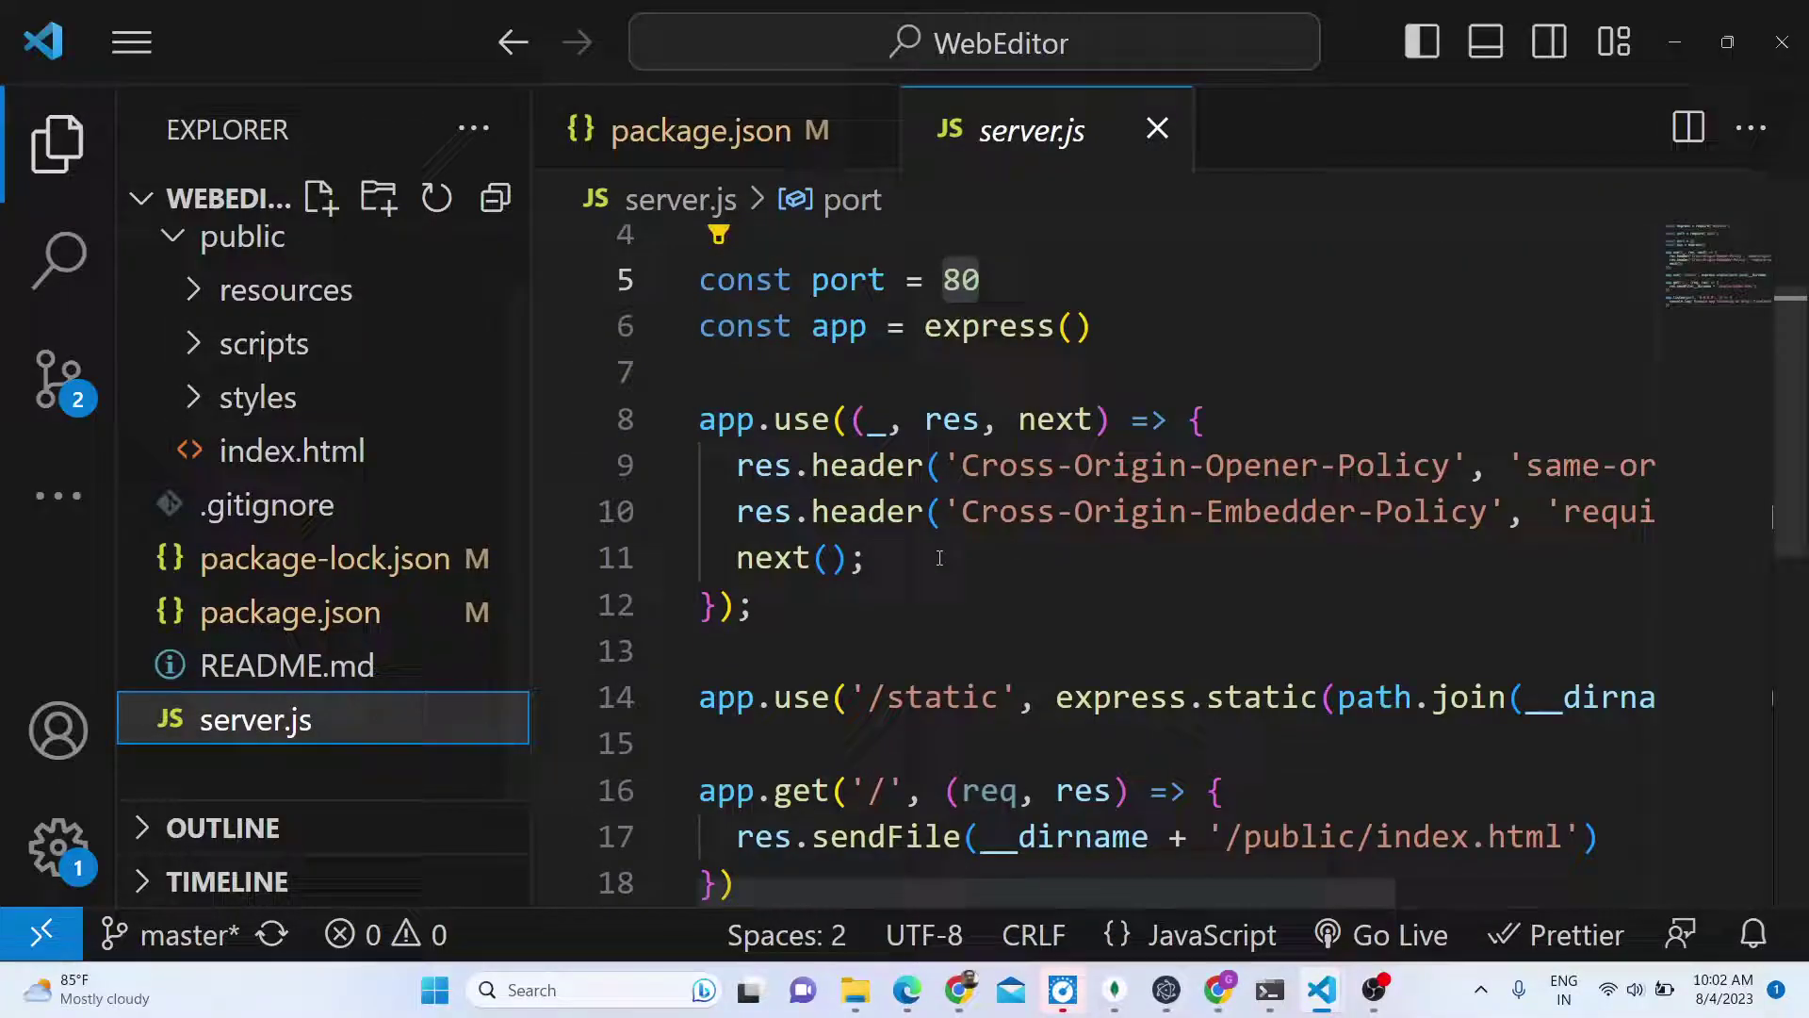
pyautogui.scroll(-5, 947, 490)
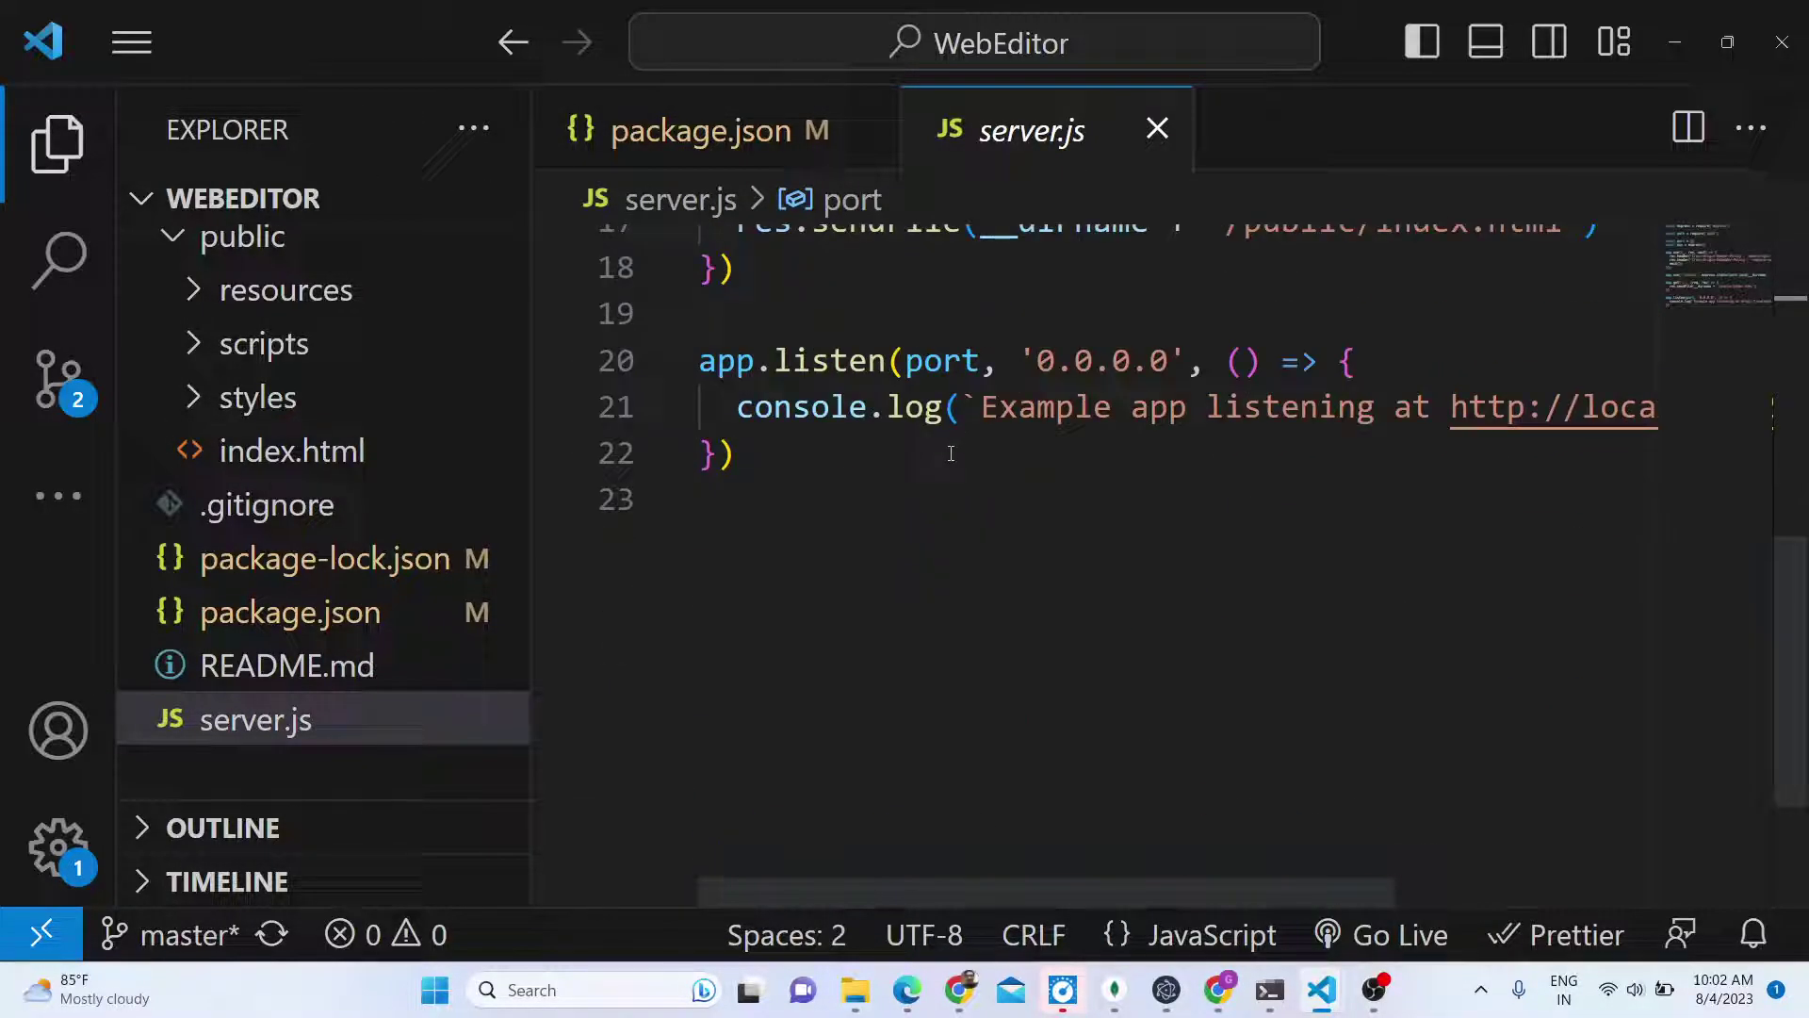
pyautogui.scroll(3, 909, 482)
pyautogui.click(330, 613)
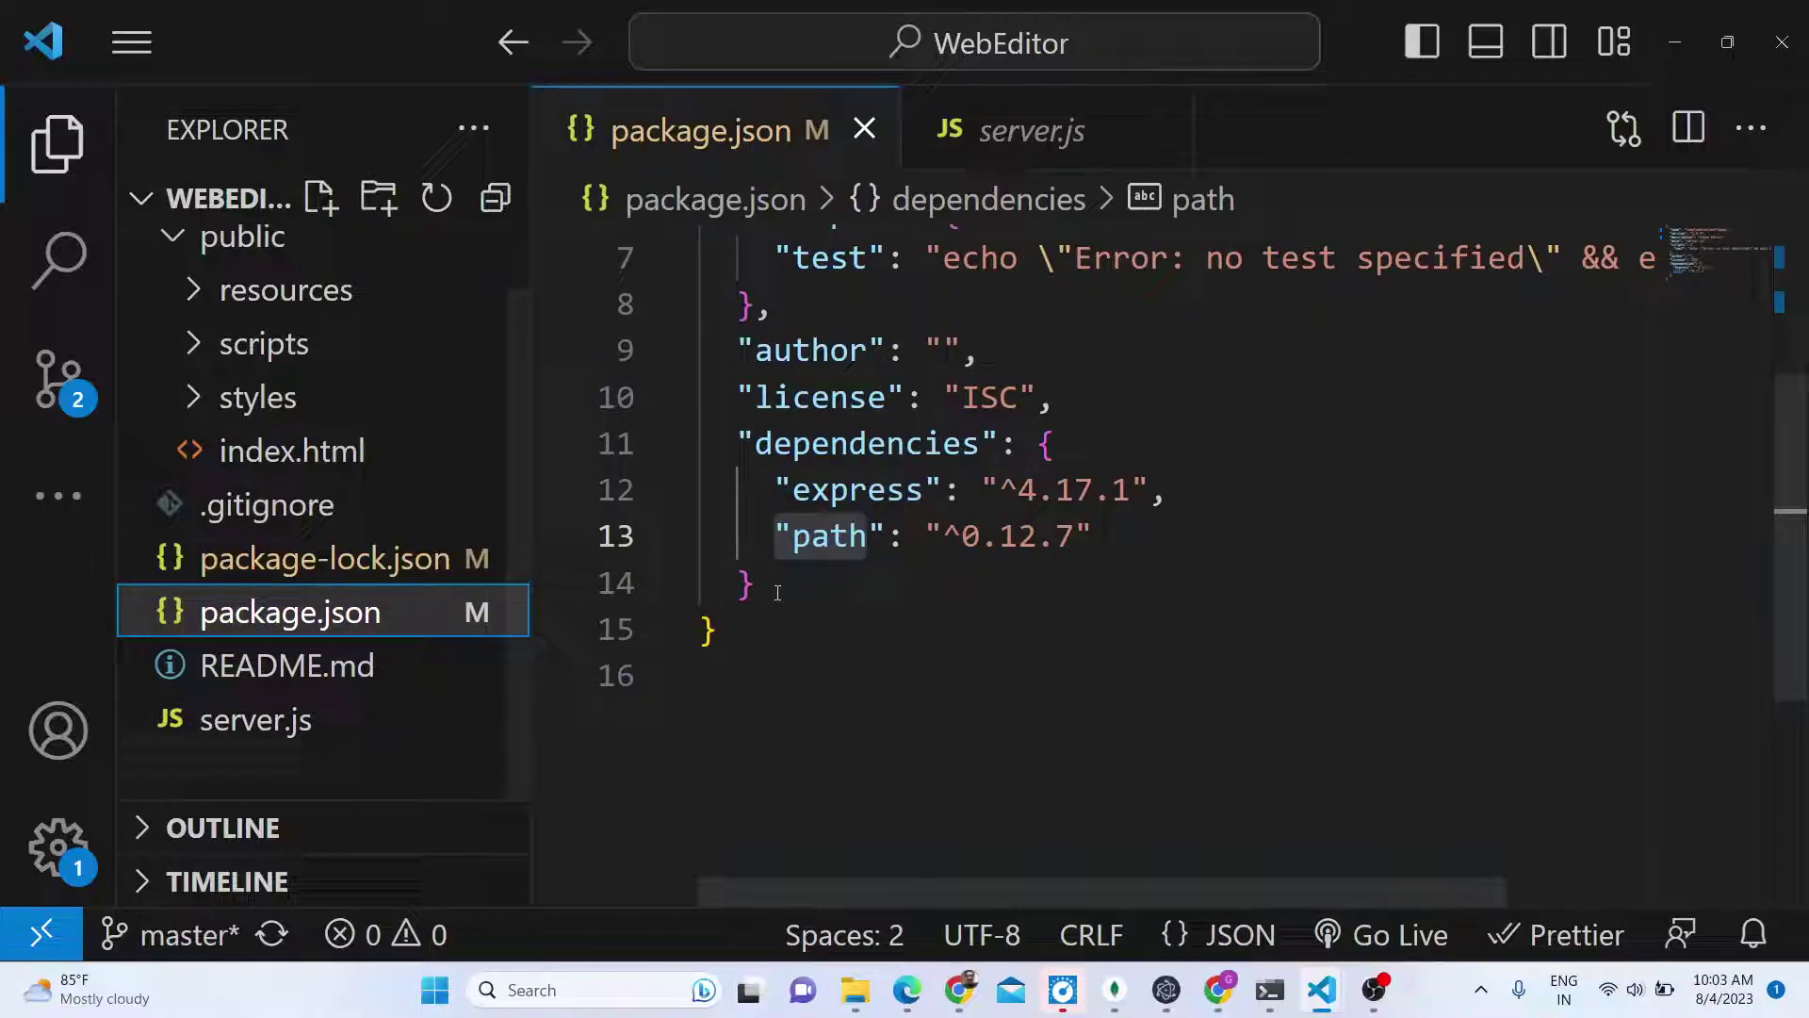
pyautogui.moveTo(794, 490); pyautogui.dragTo(920, 490)
pyautogui.moveTo(810, 535); pyautogui.dragTo(888, 535)
pyautogui.click(243, 459)
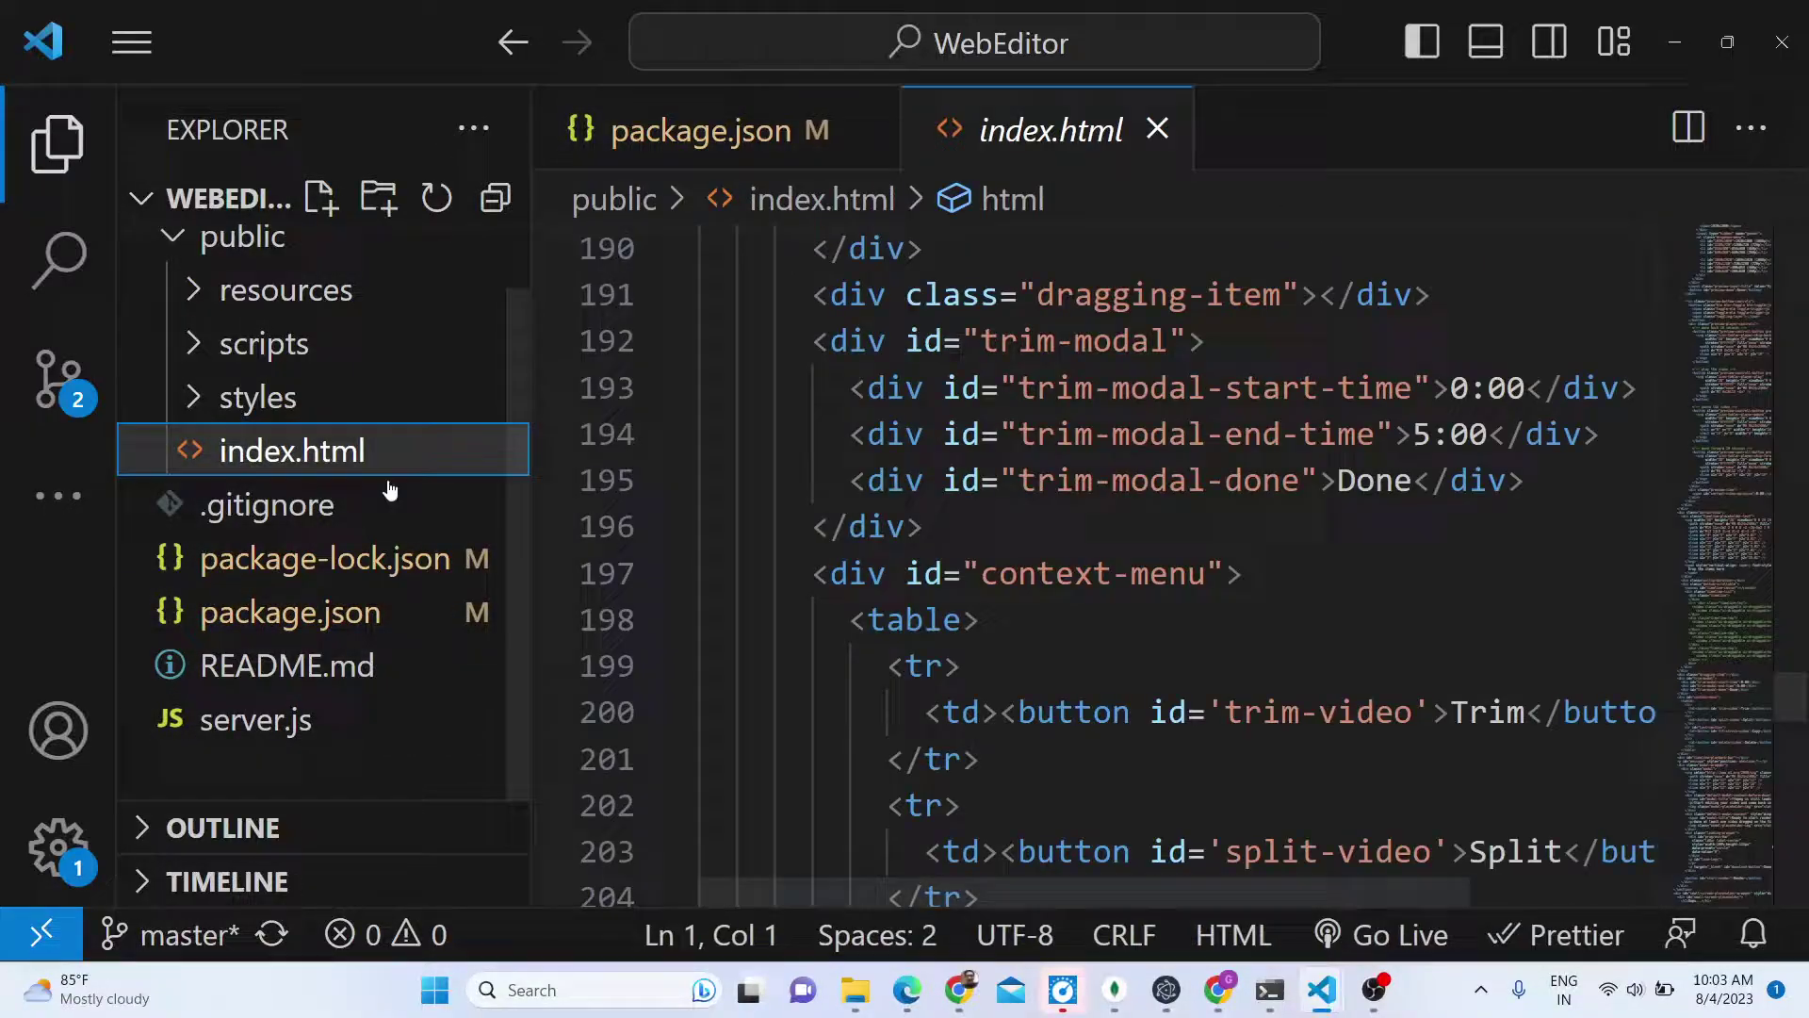
pyautogui.scroll(20, 925, 535)
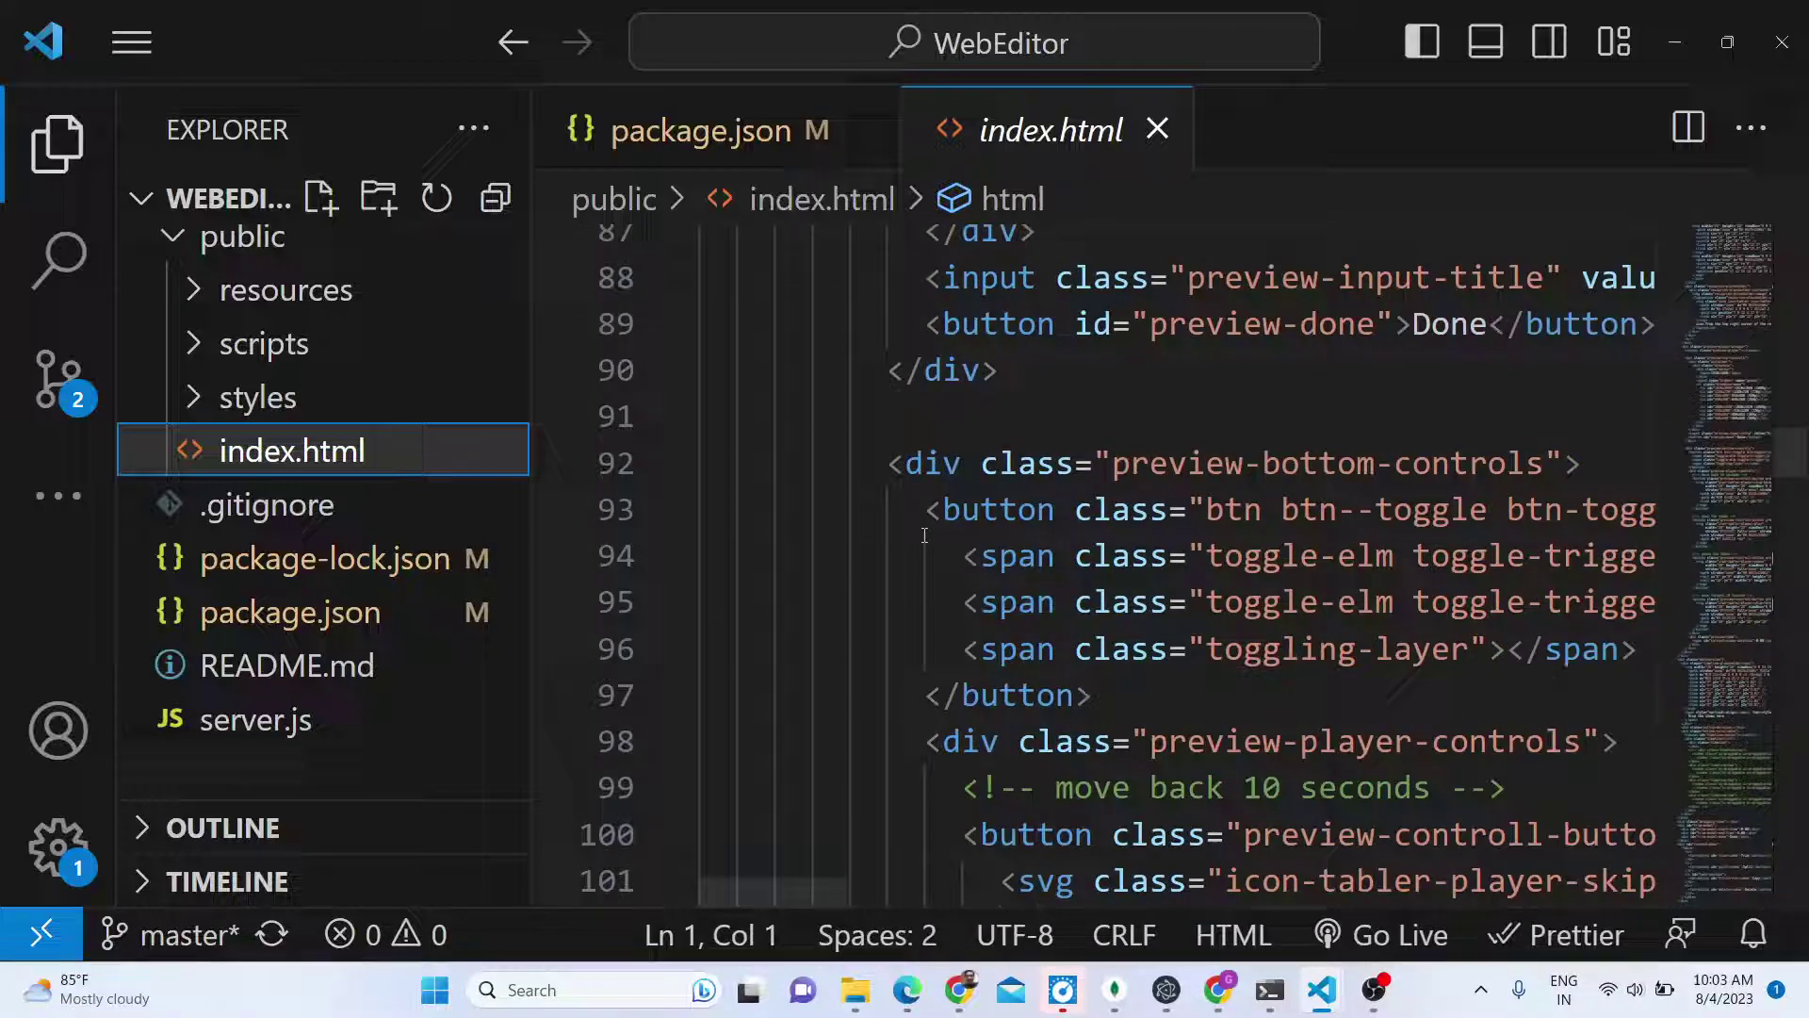
pyautogui.scroll(20, 924, 535)
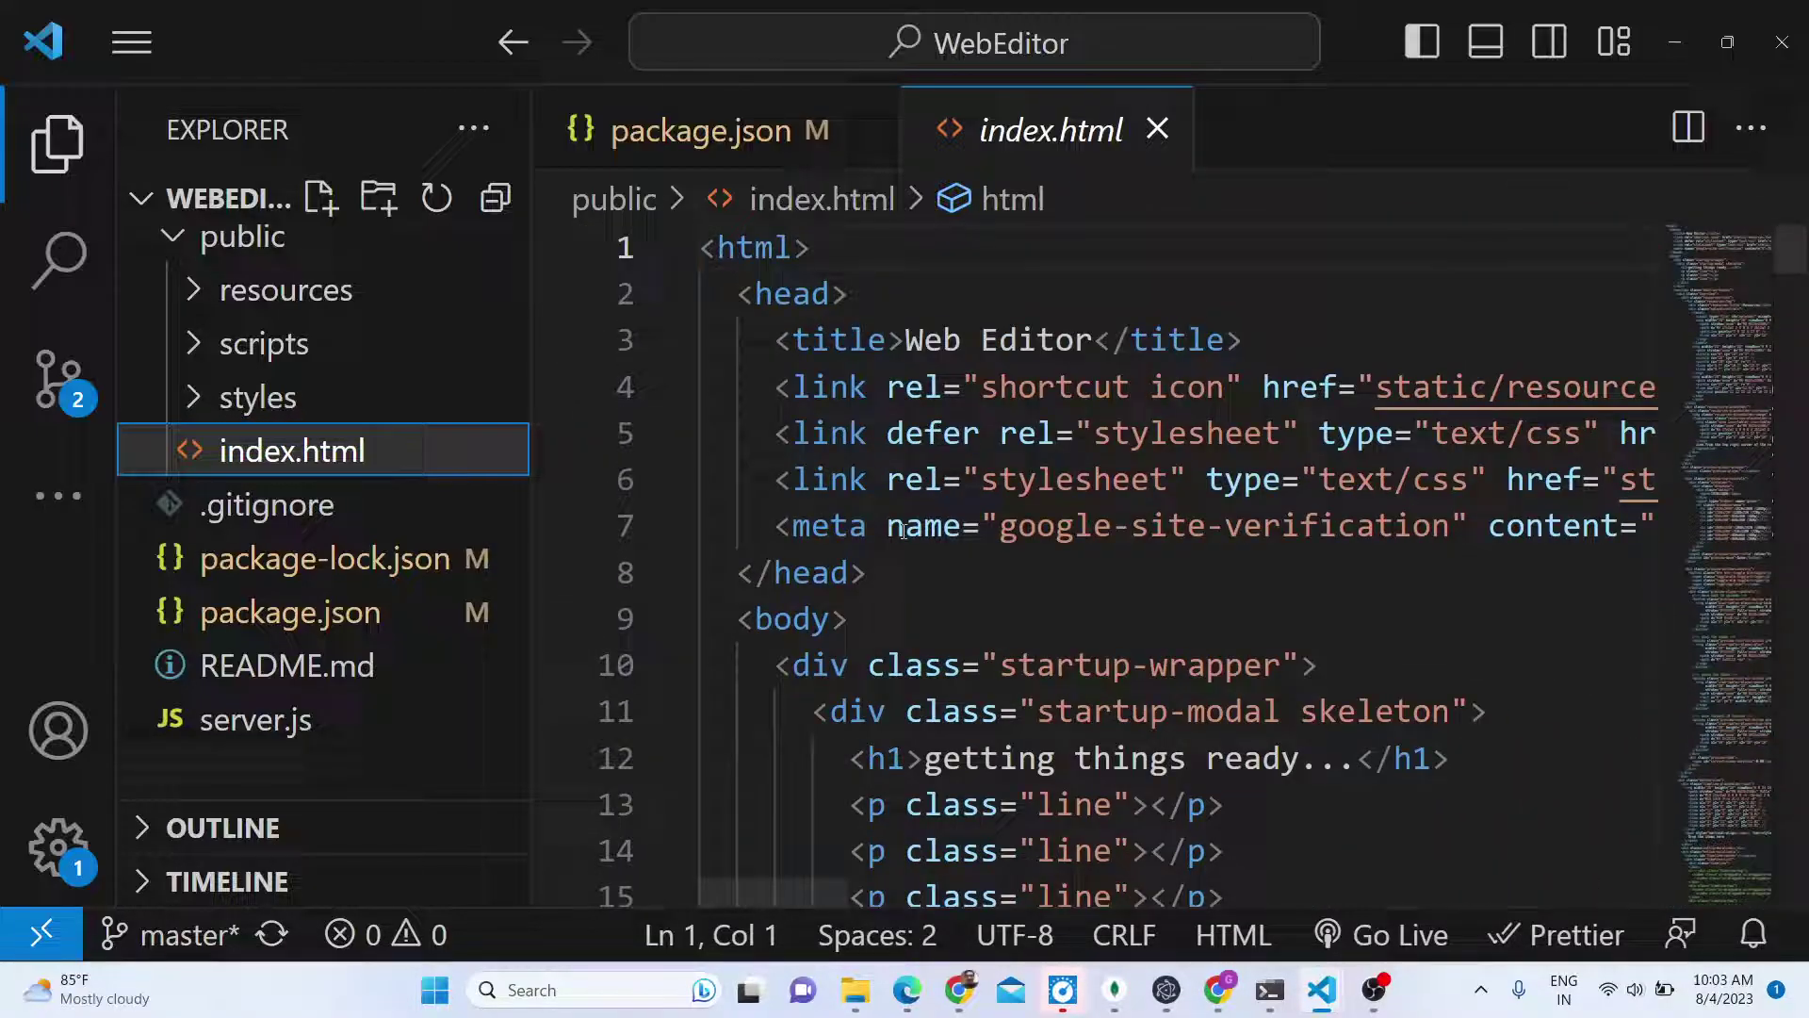
pyautogui.moveTo(770, 510); pyautogui.dragTo(721, 386)
pyautogui.click(846, 528)
pyautogui.scroll(-15, 846, 603)
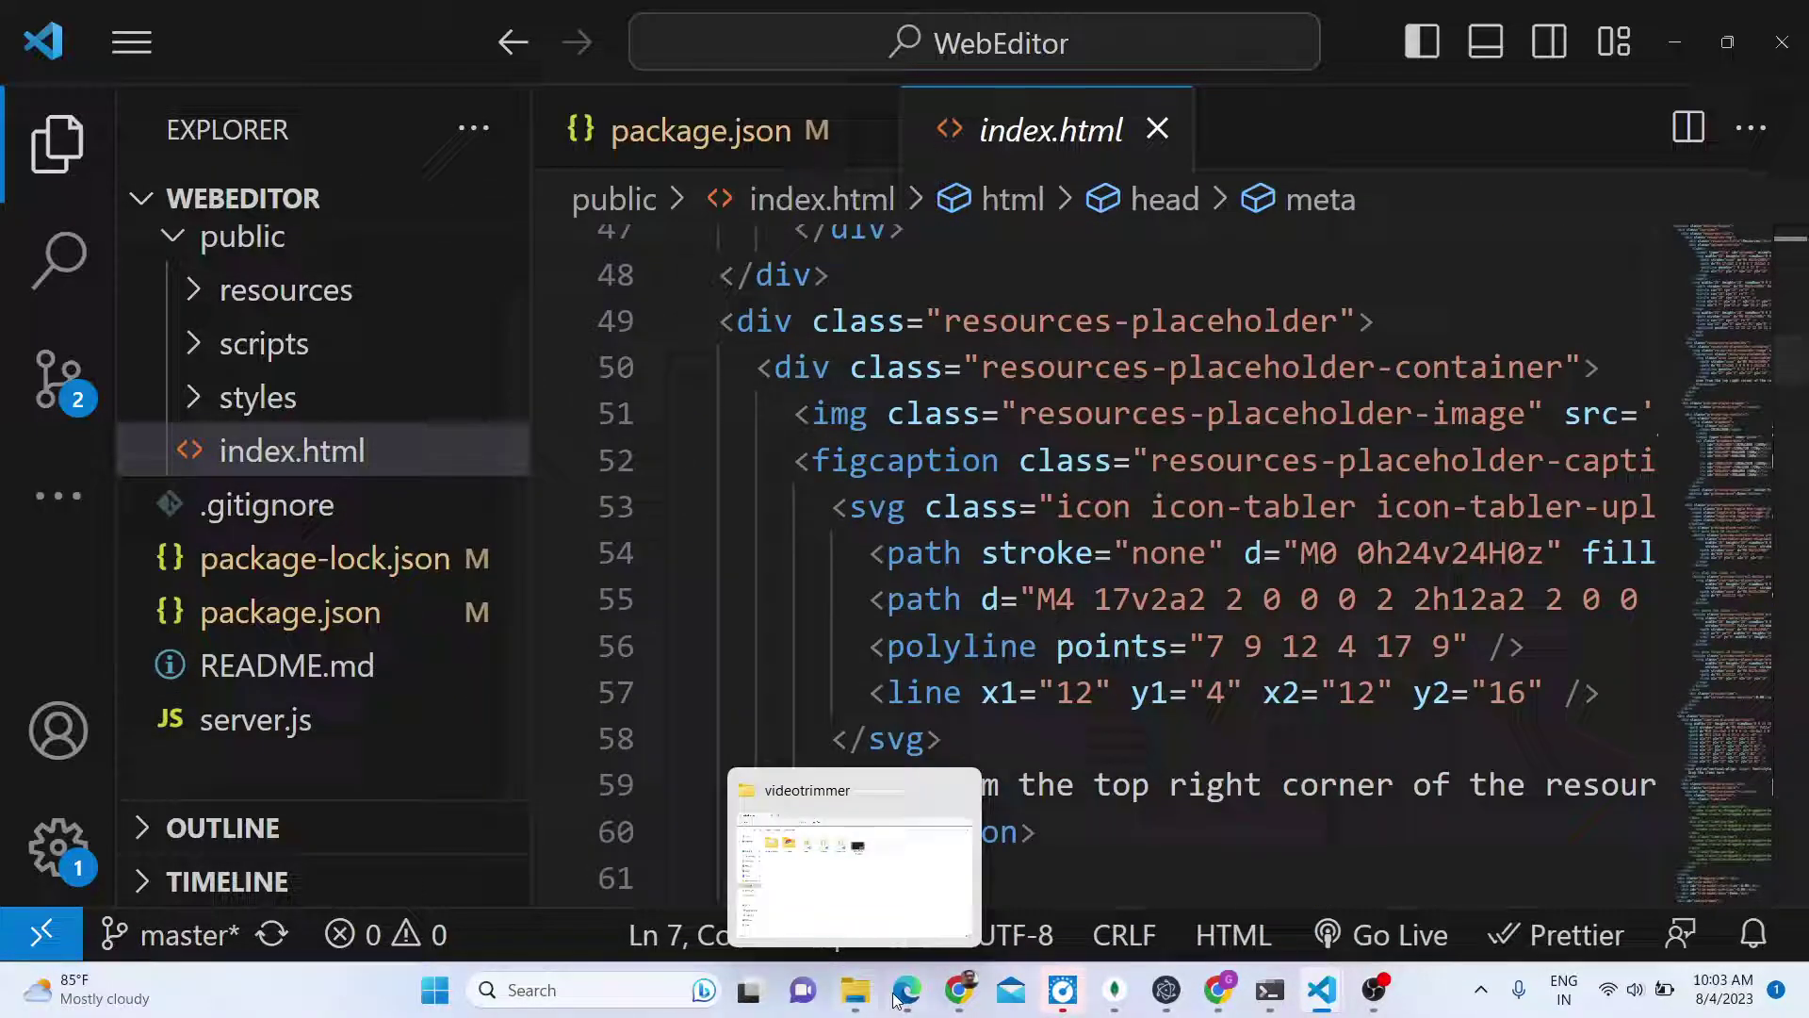
pyautogui.click(956, 997)
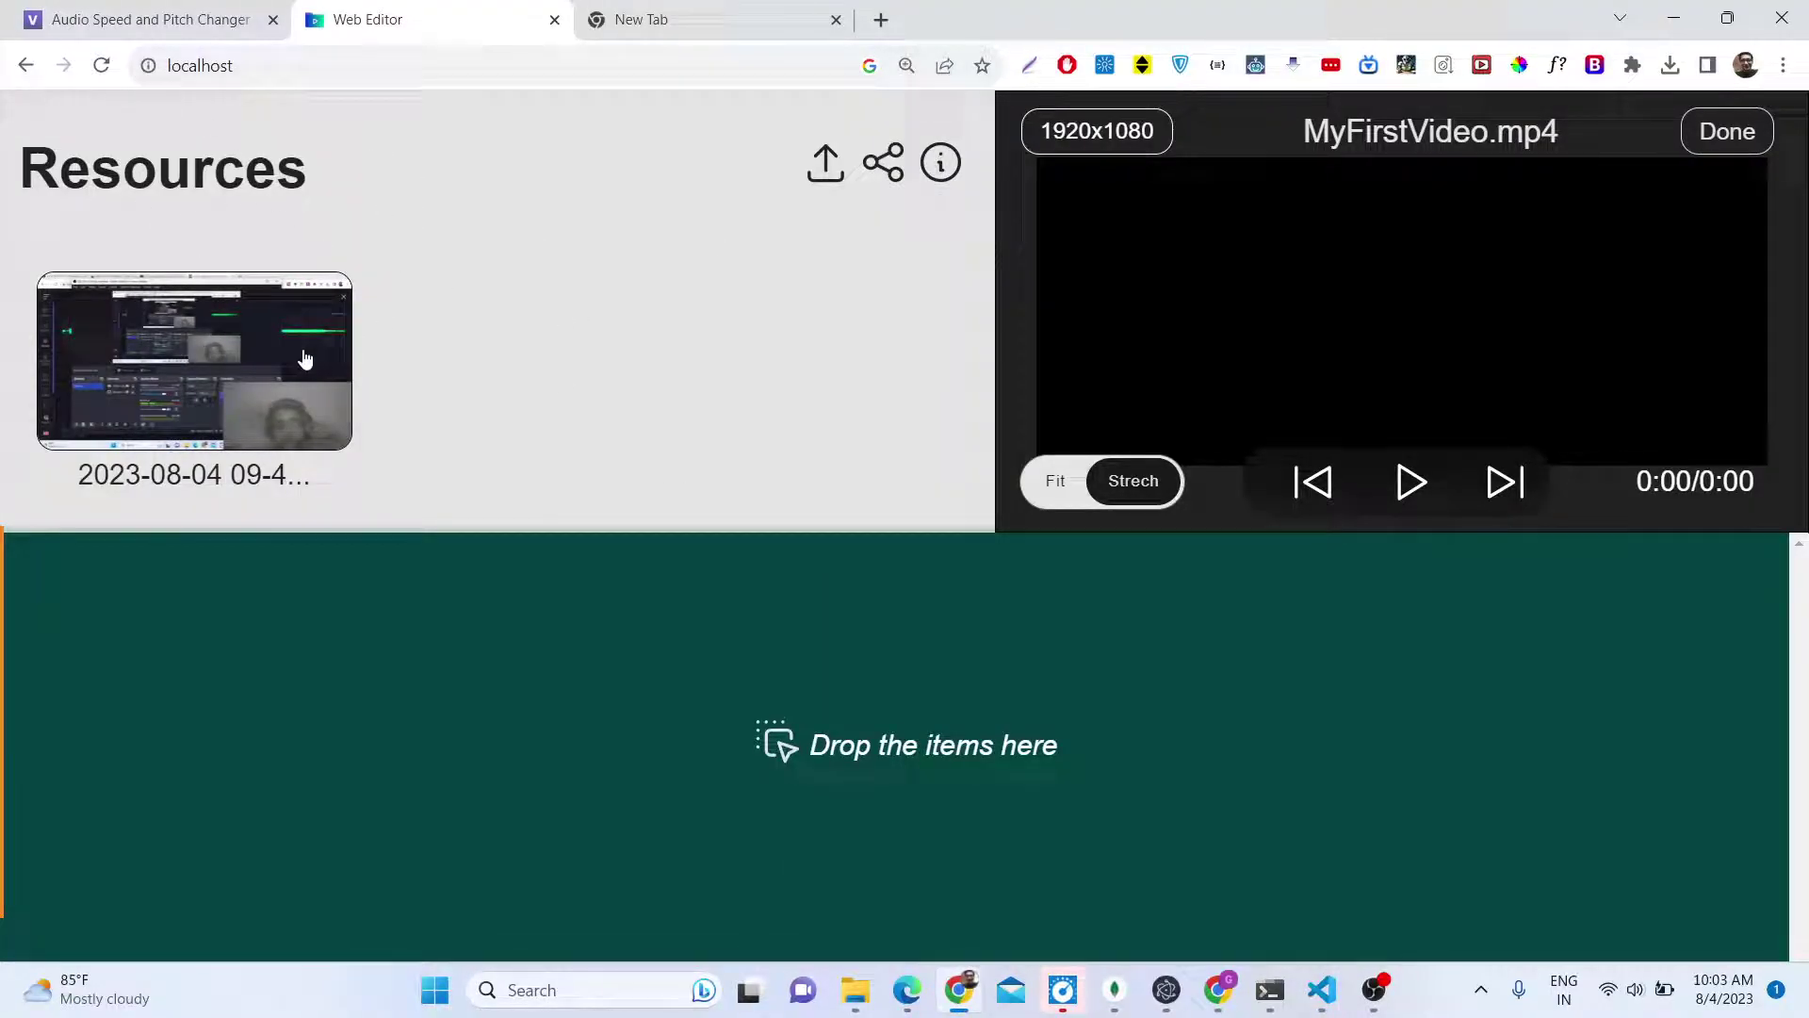
# Step: Place the recording on the timeline and play its preview, pausing at 0:04
pyautogui.moveTo(195, 376); pyautogui.dragTo(448, 779)
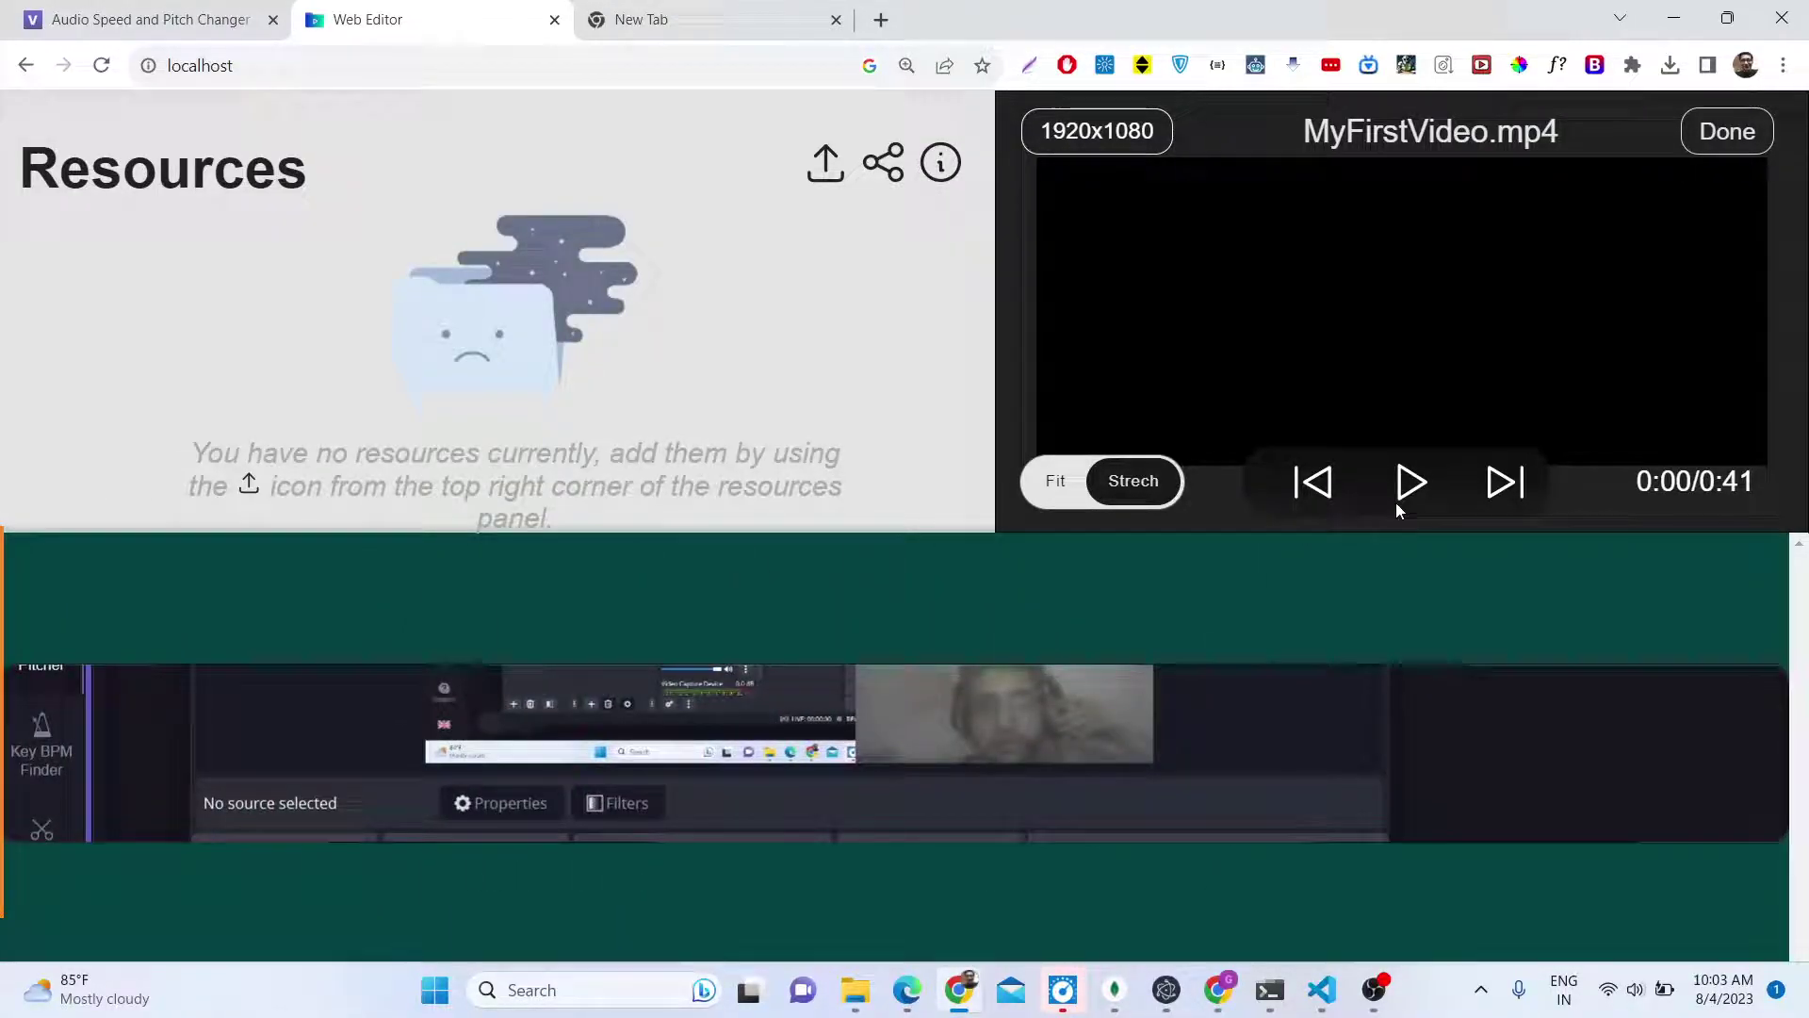
pyautogui.click(1411, 481)
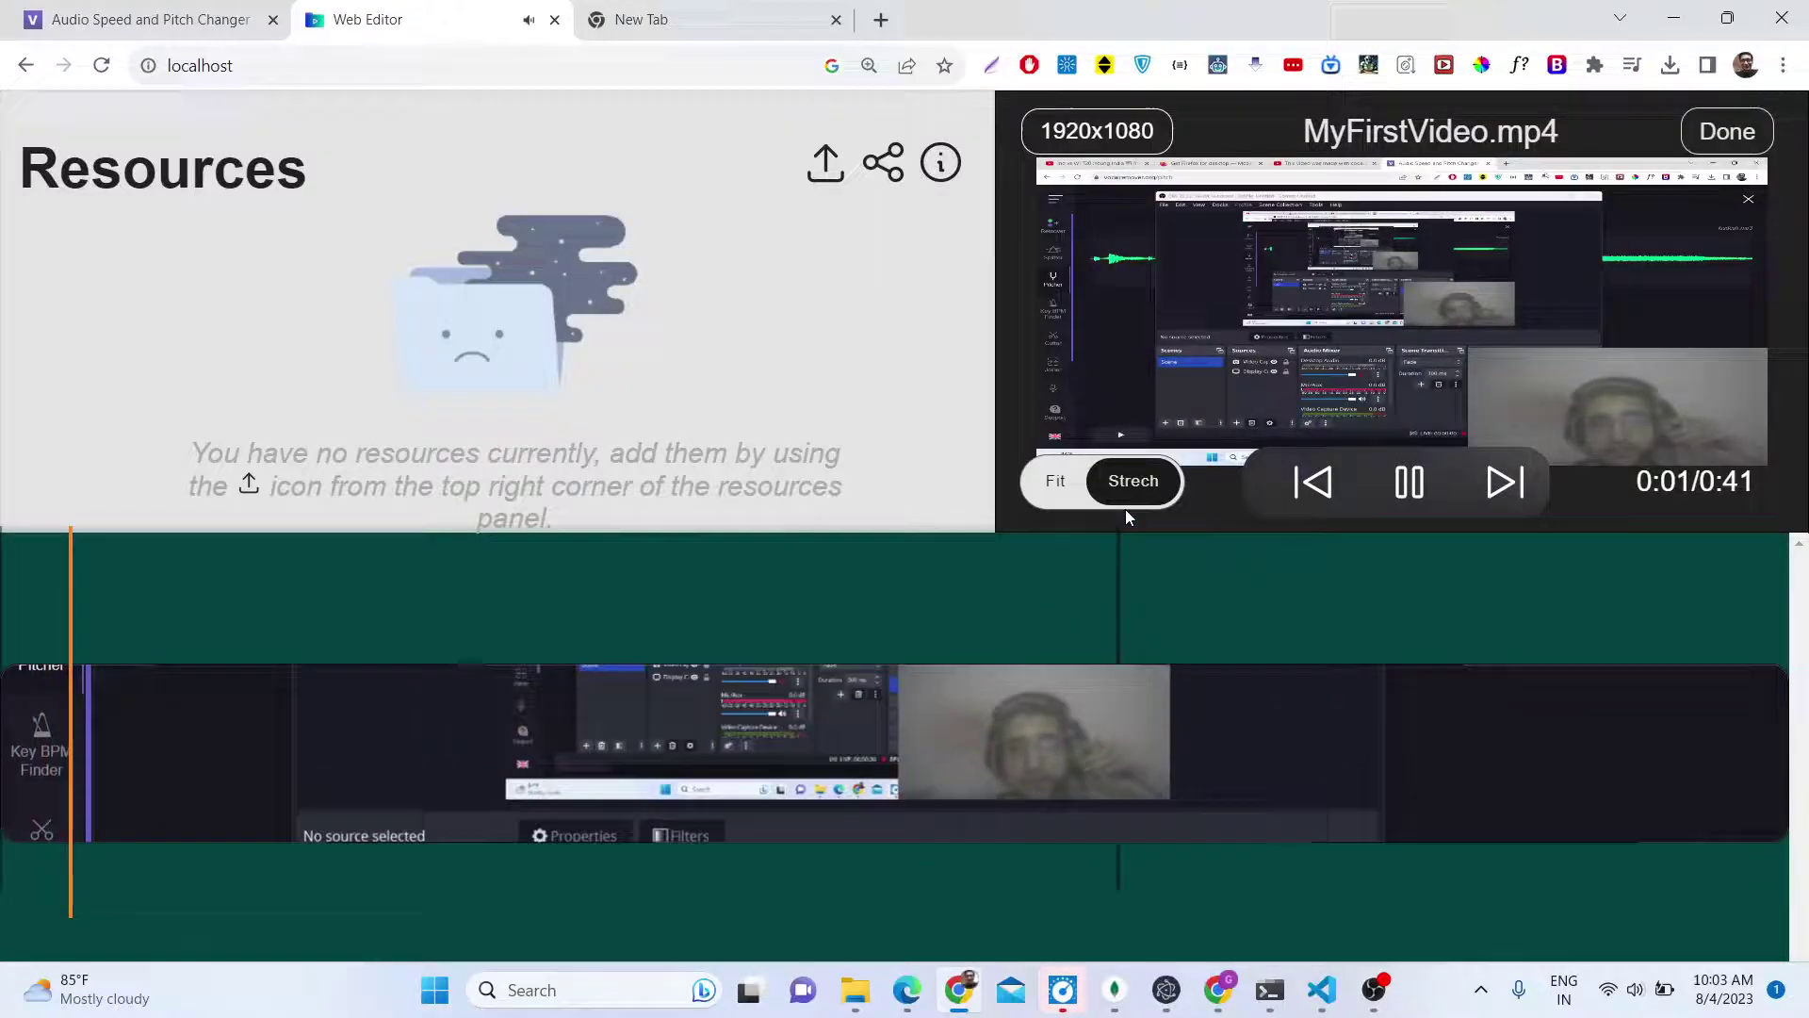
pyautogui.click(1096, 494)
pyautogui.click(1133, 484)
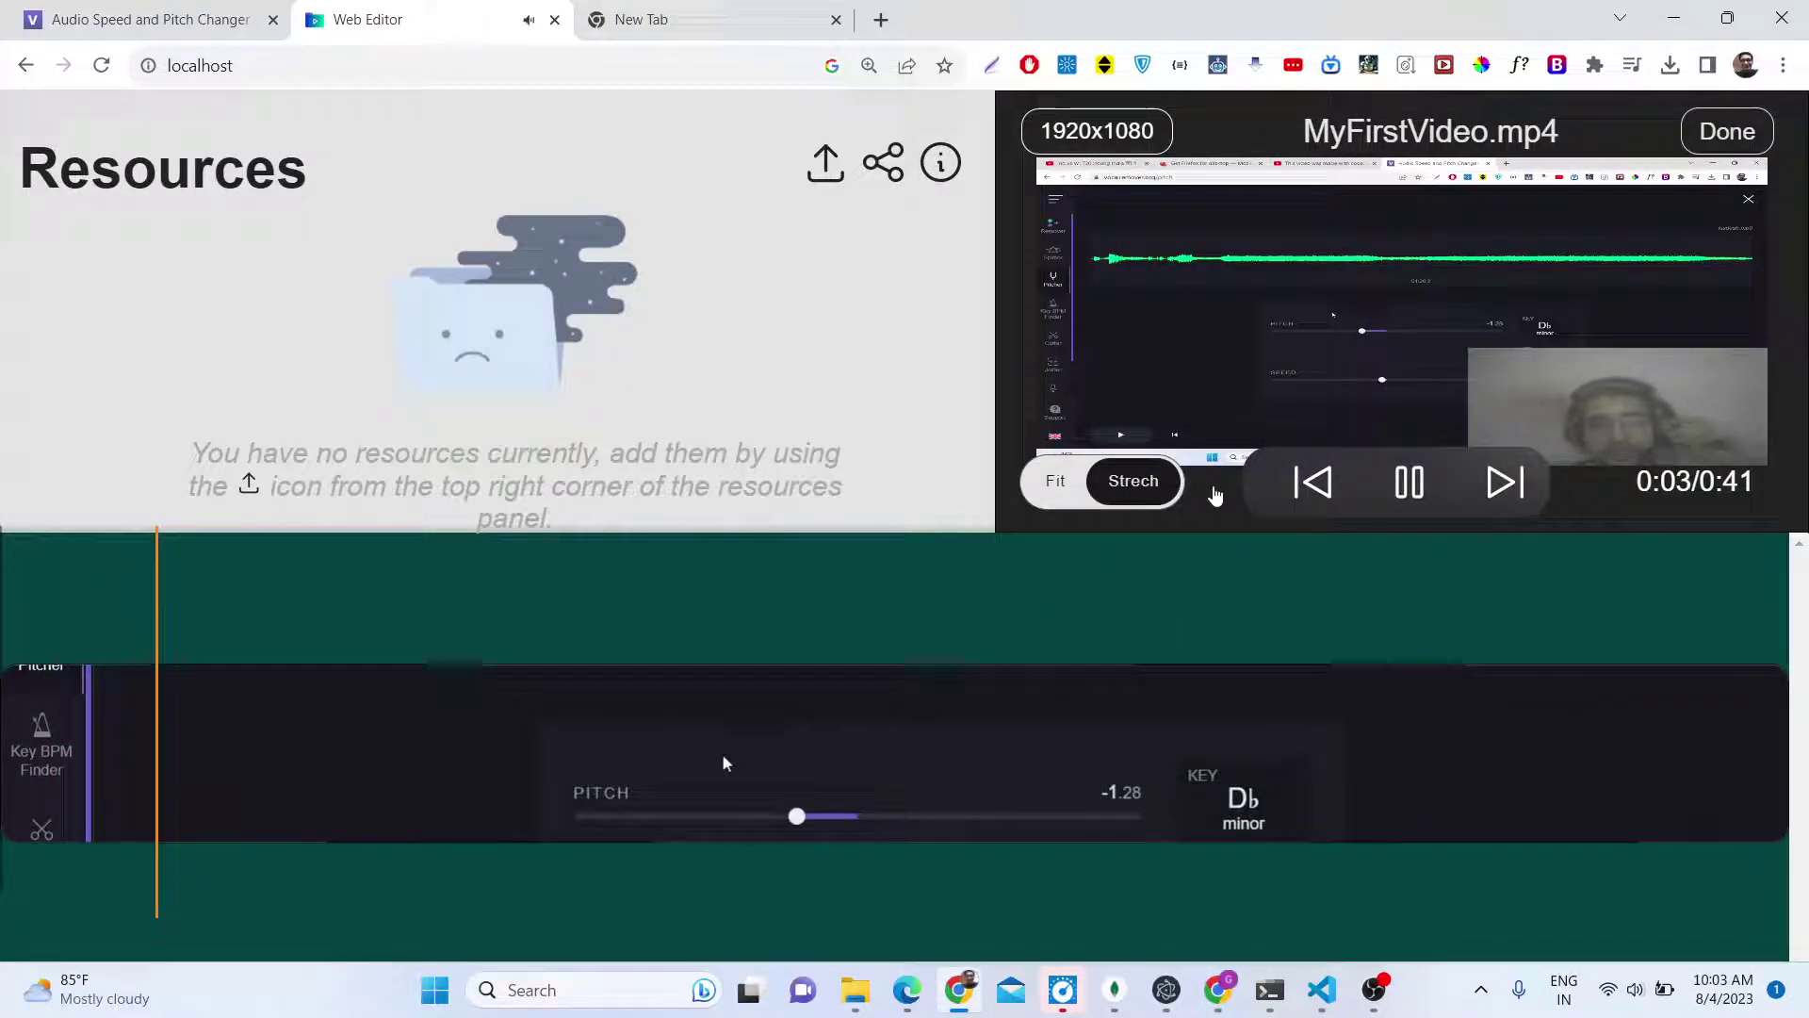
pyautogui.click(1409, 482)
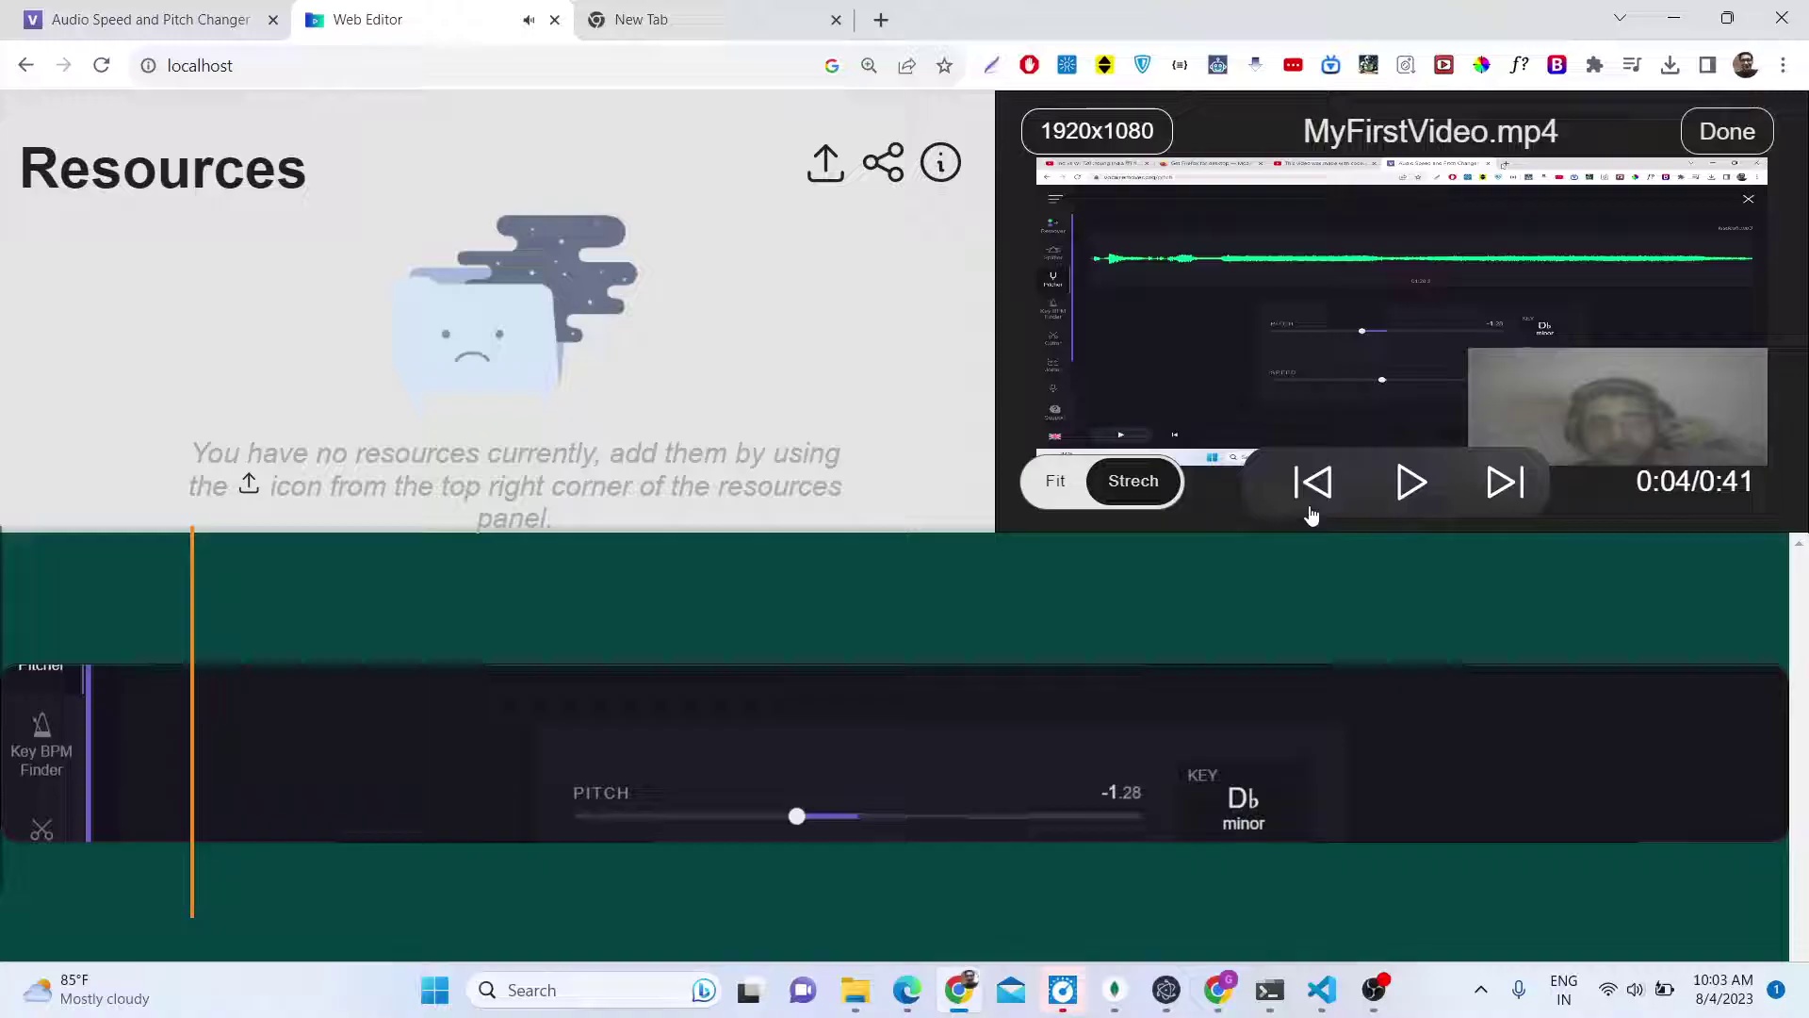
# Step: Resume and pause the preview several times, leaving playback paused at 0:09
pyautogui.click(1422, 509)
pyautogui.click(1432, 492)
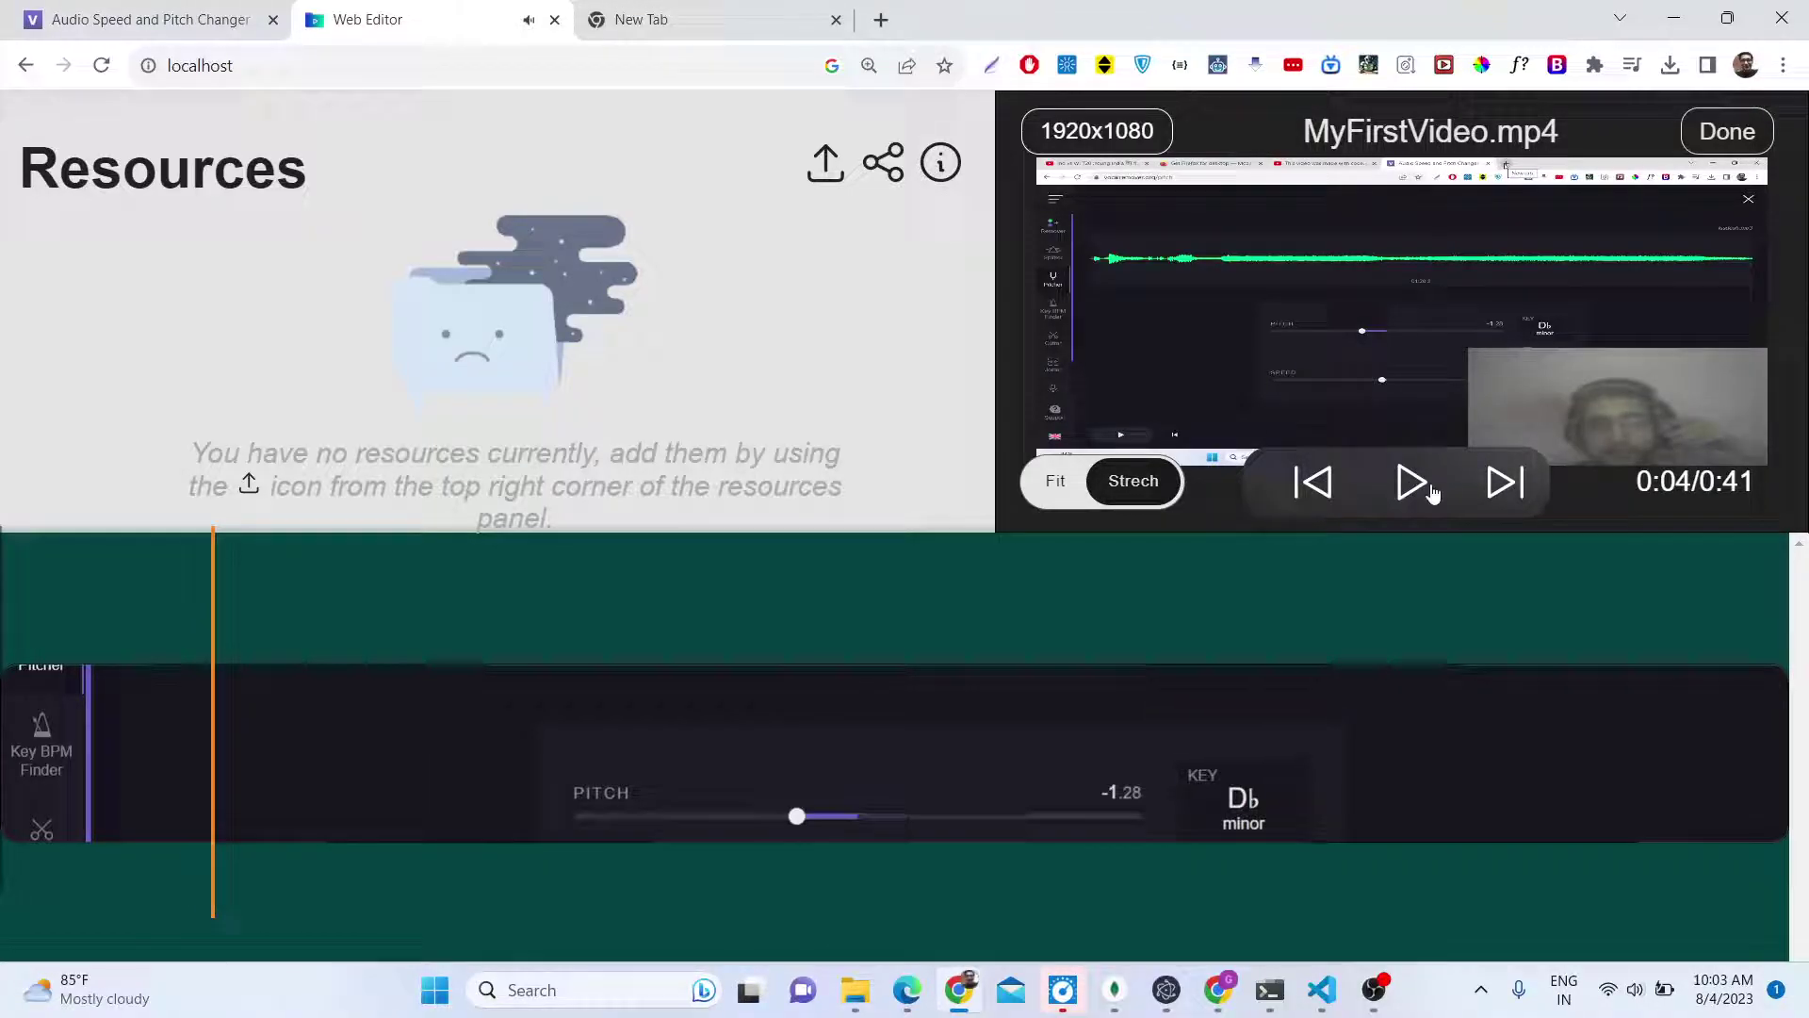
pyautogui.click(1432, 492)
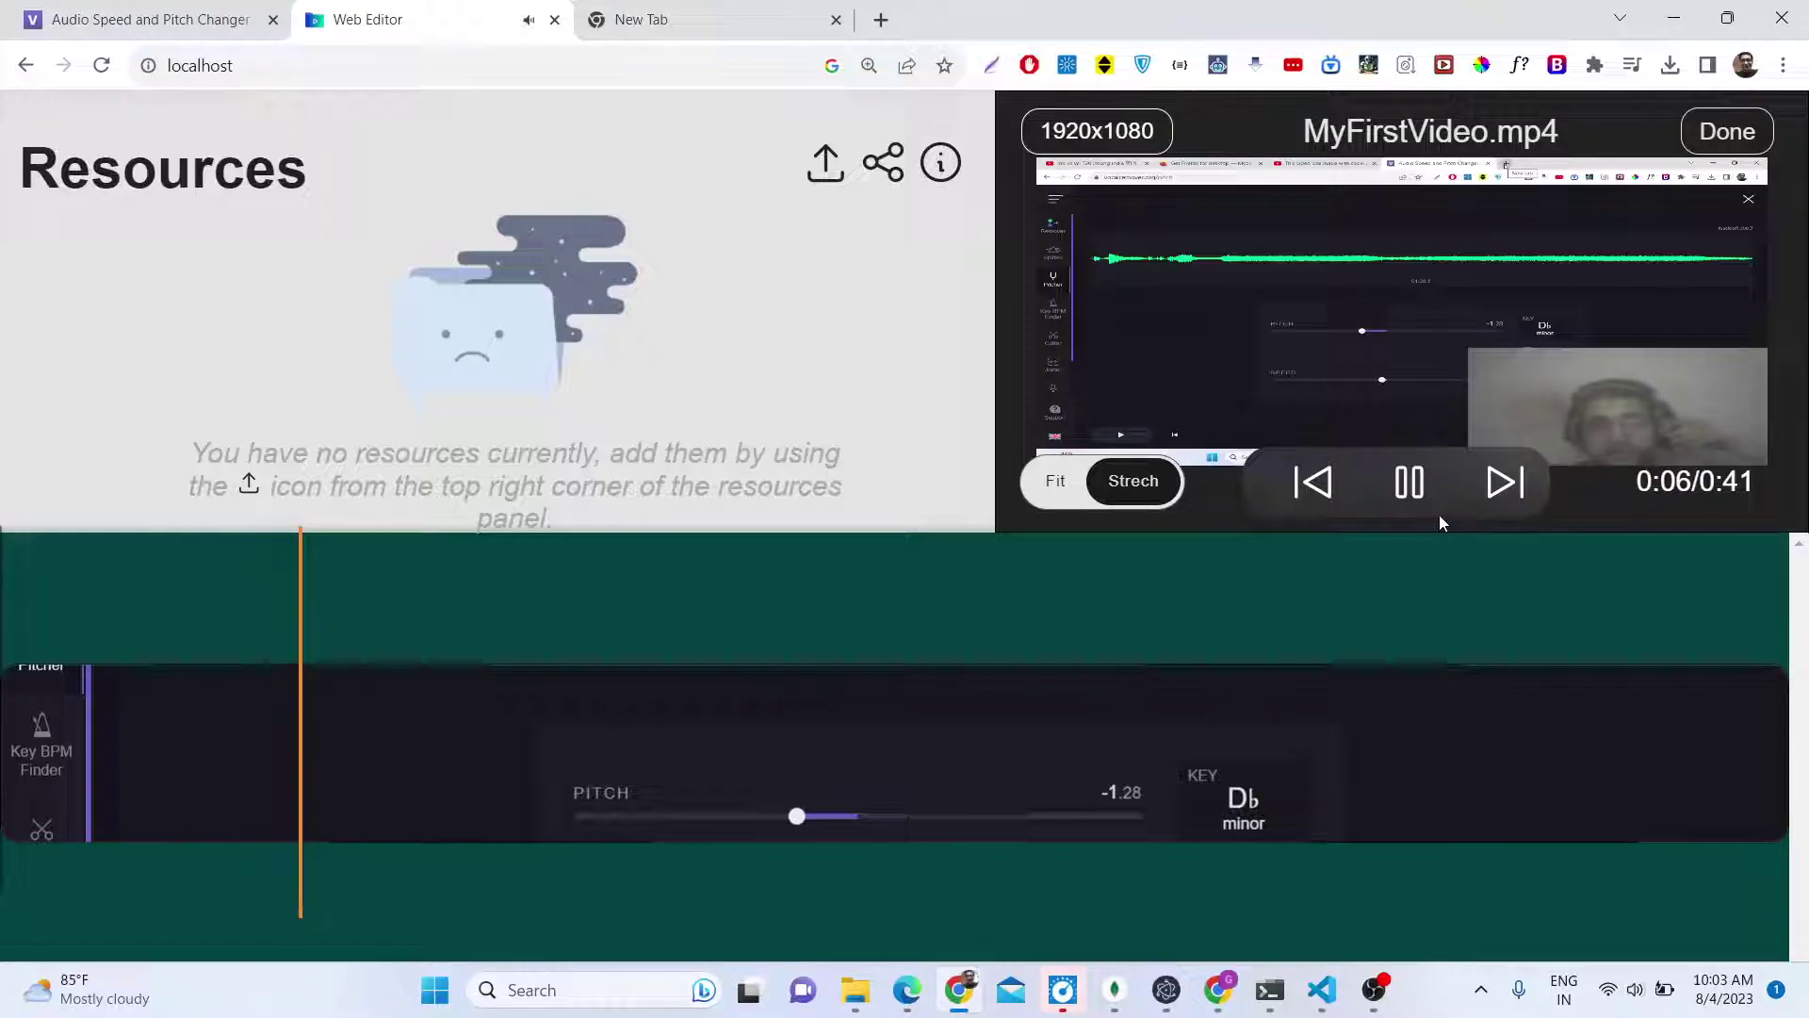
pyautogui.click(1412, 492)
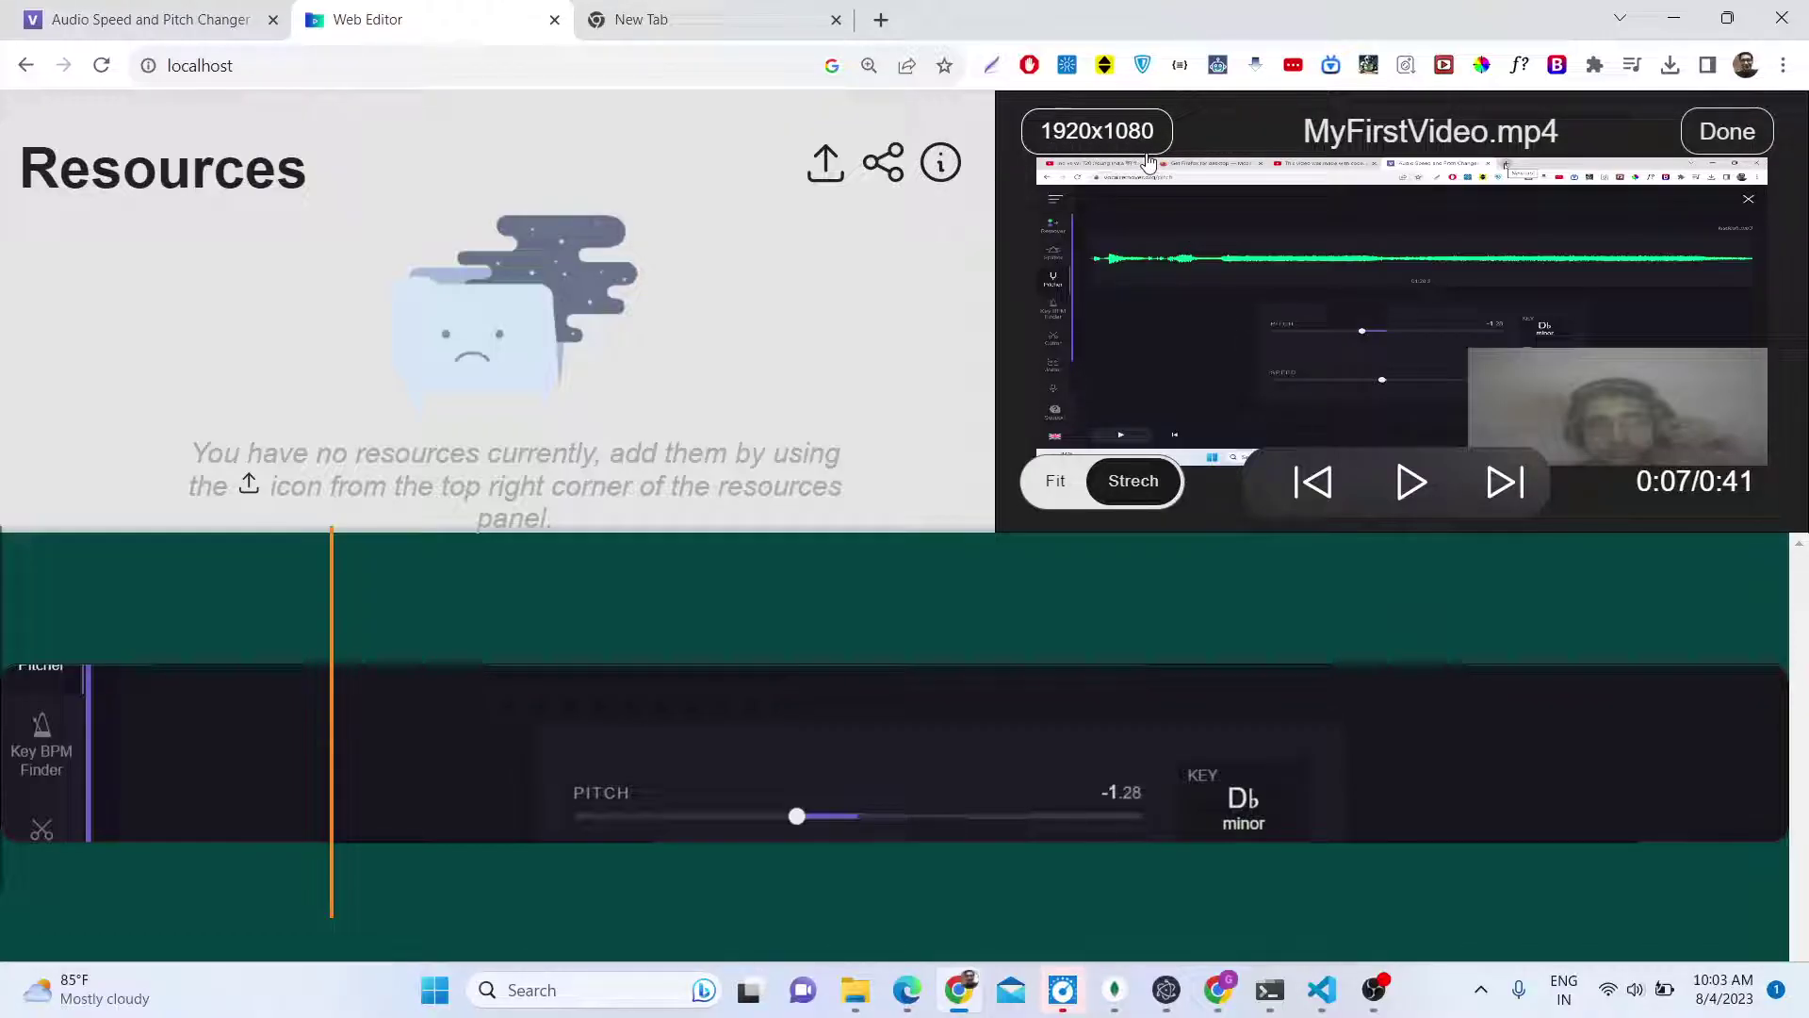
pyautogui.click(1390, 496)
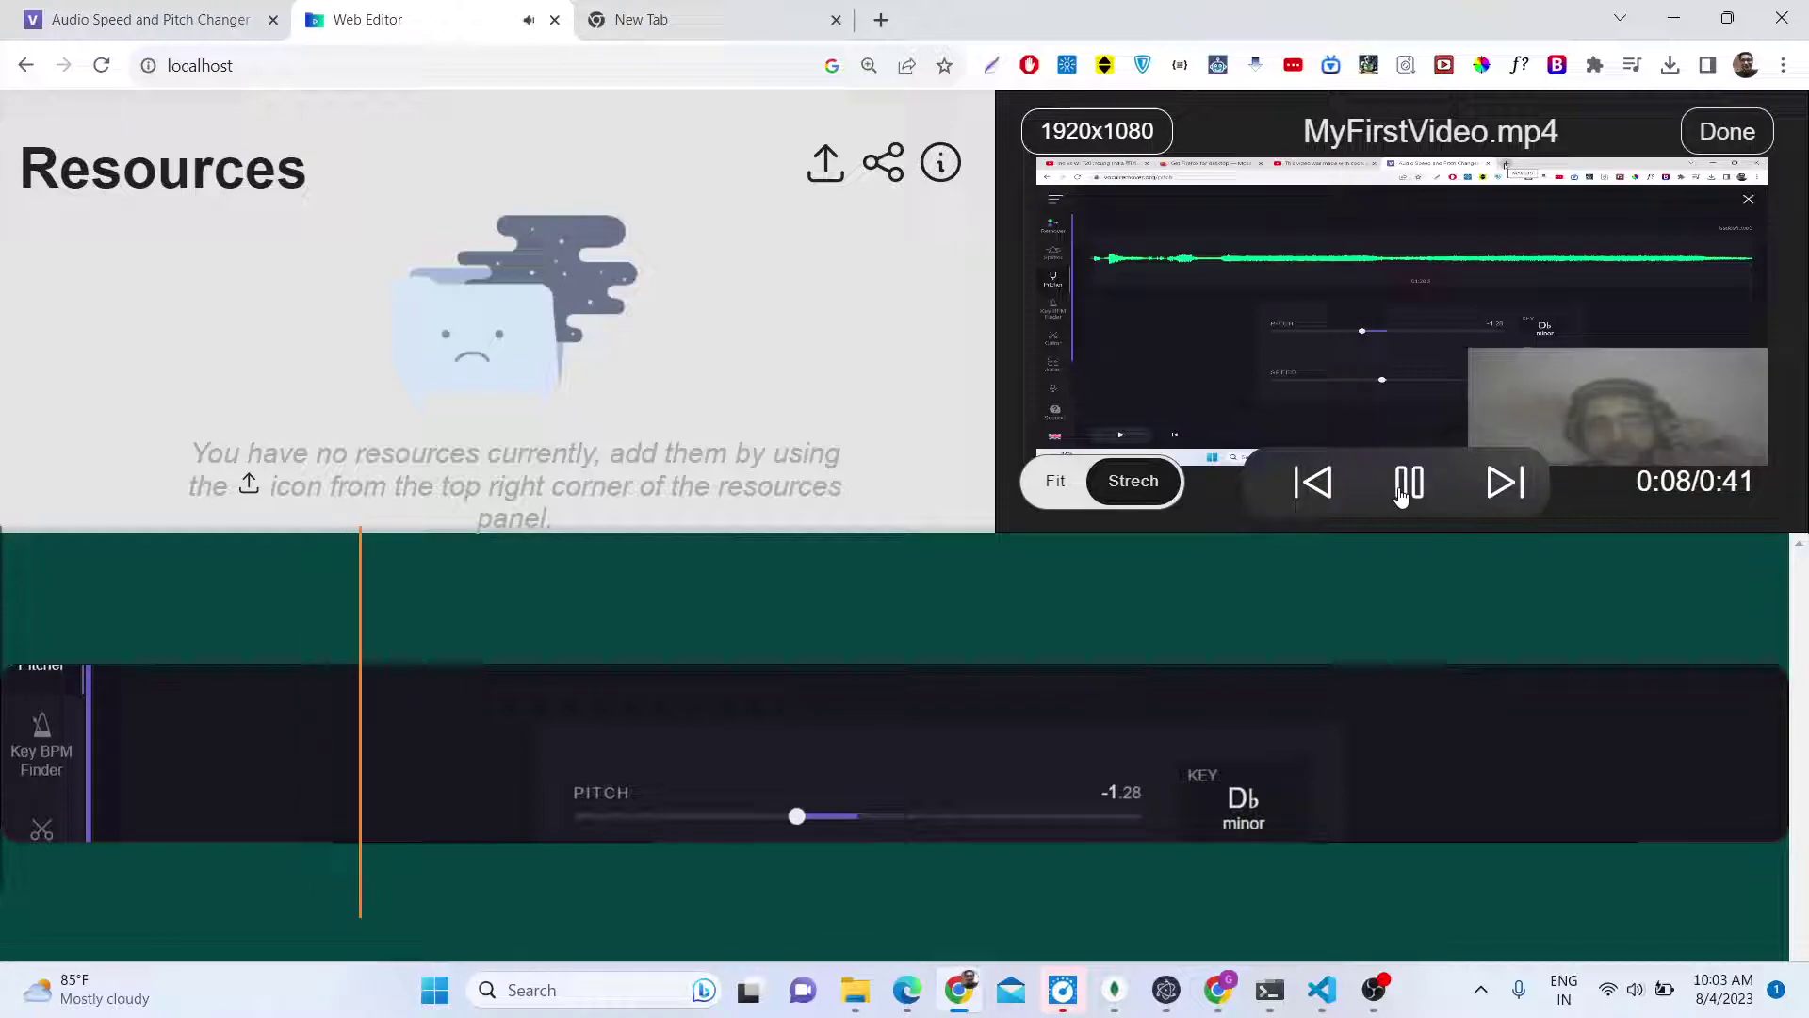
pyautogui.click(1401, 497)
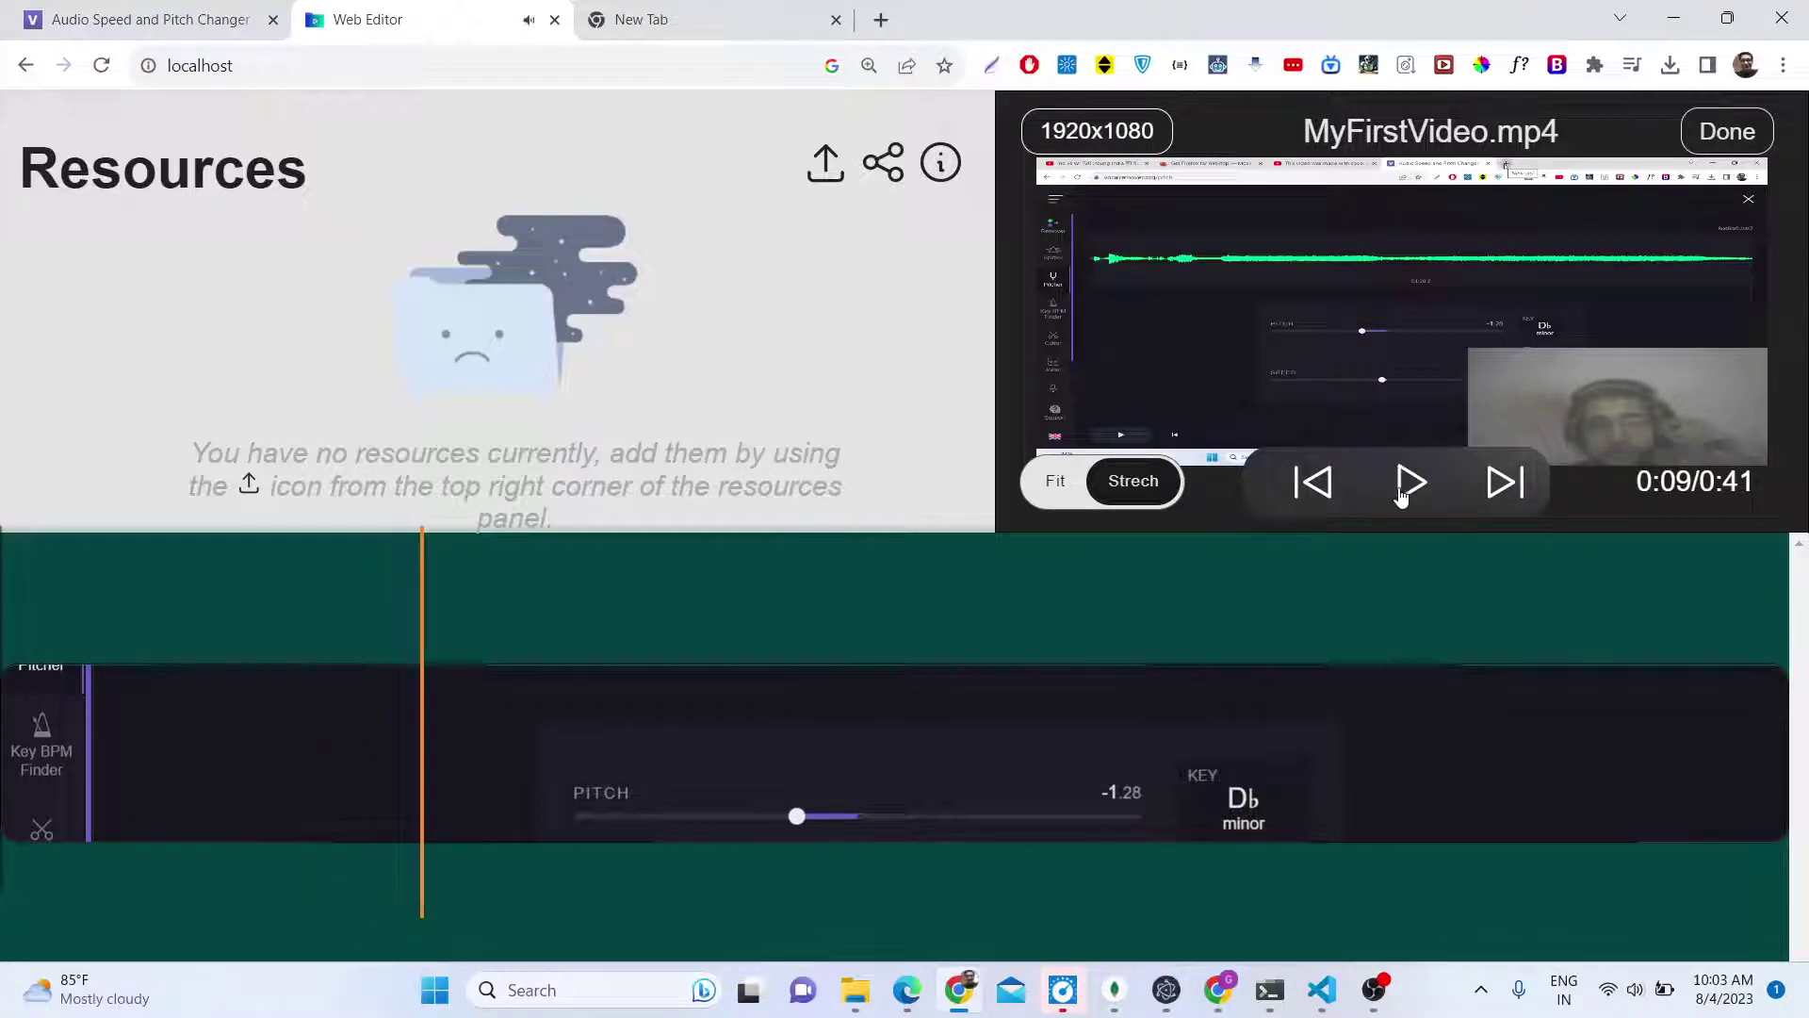
# Step: Trim the timeline clip to run from 0.00 to 7.00 seconds
pyautogui.rightClick(569, 771)
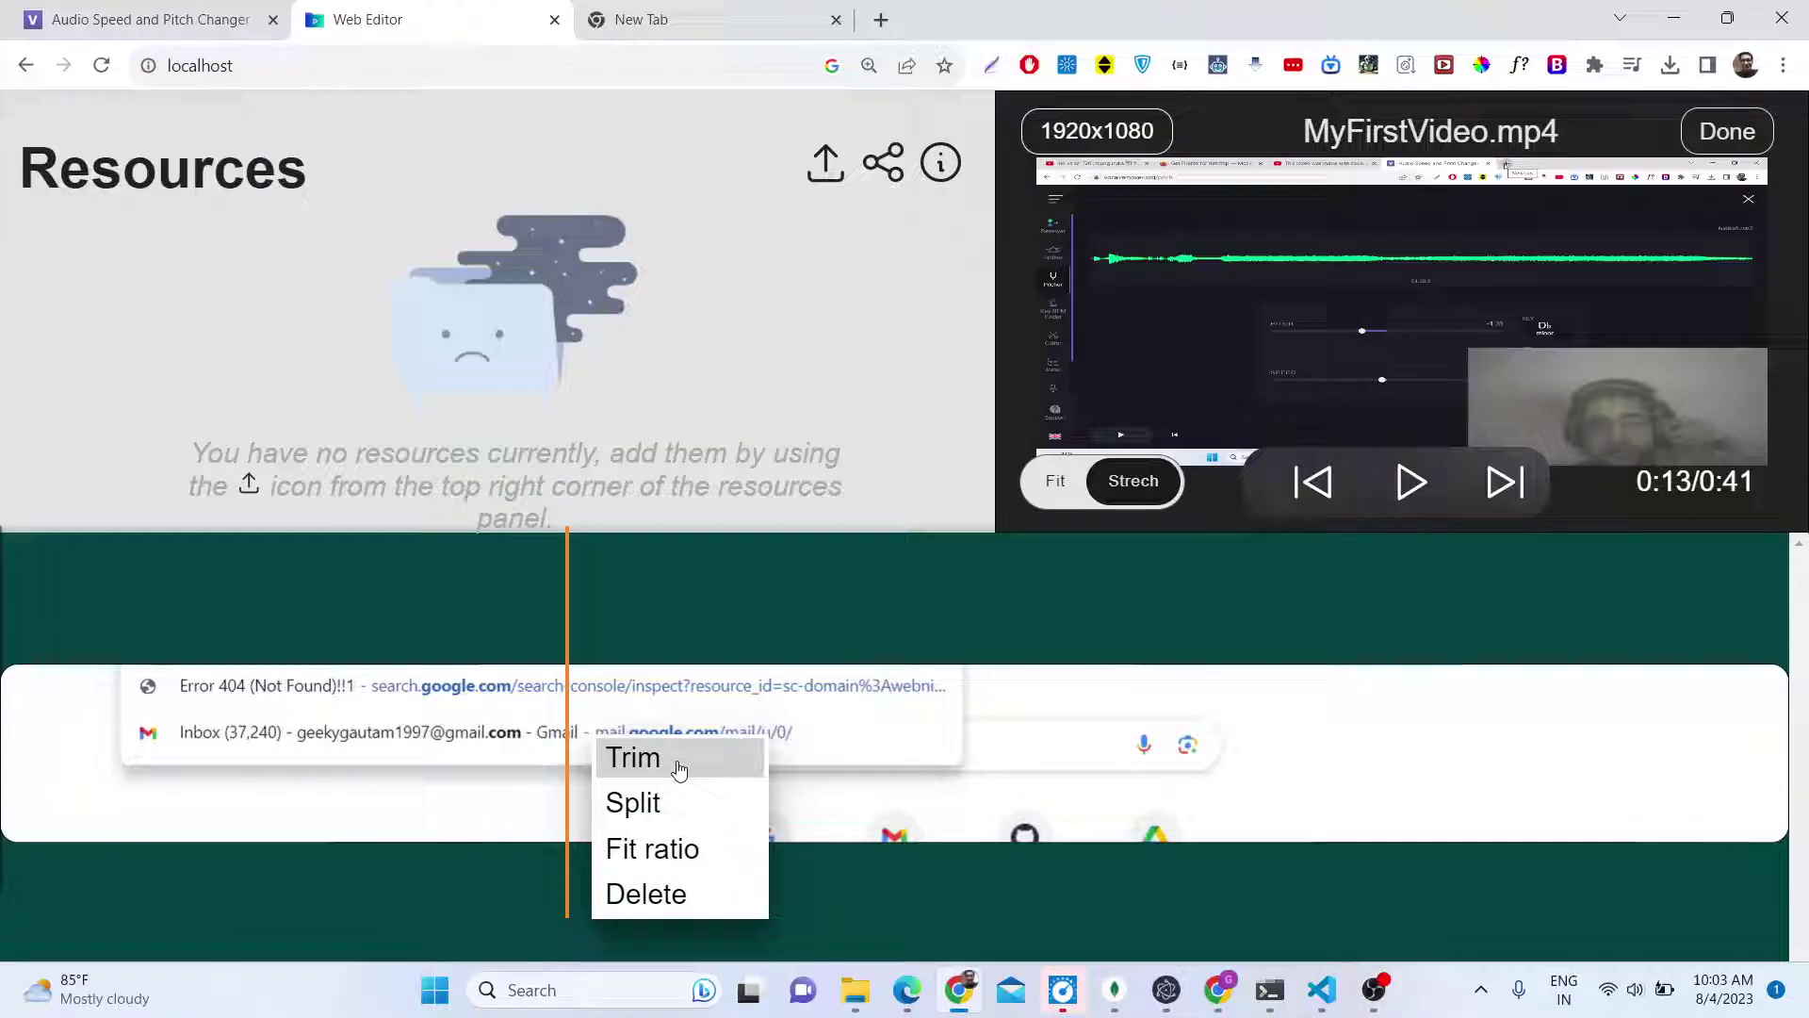
pyautogui.click(679, 768)
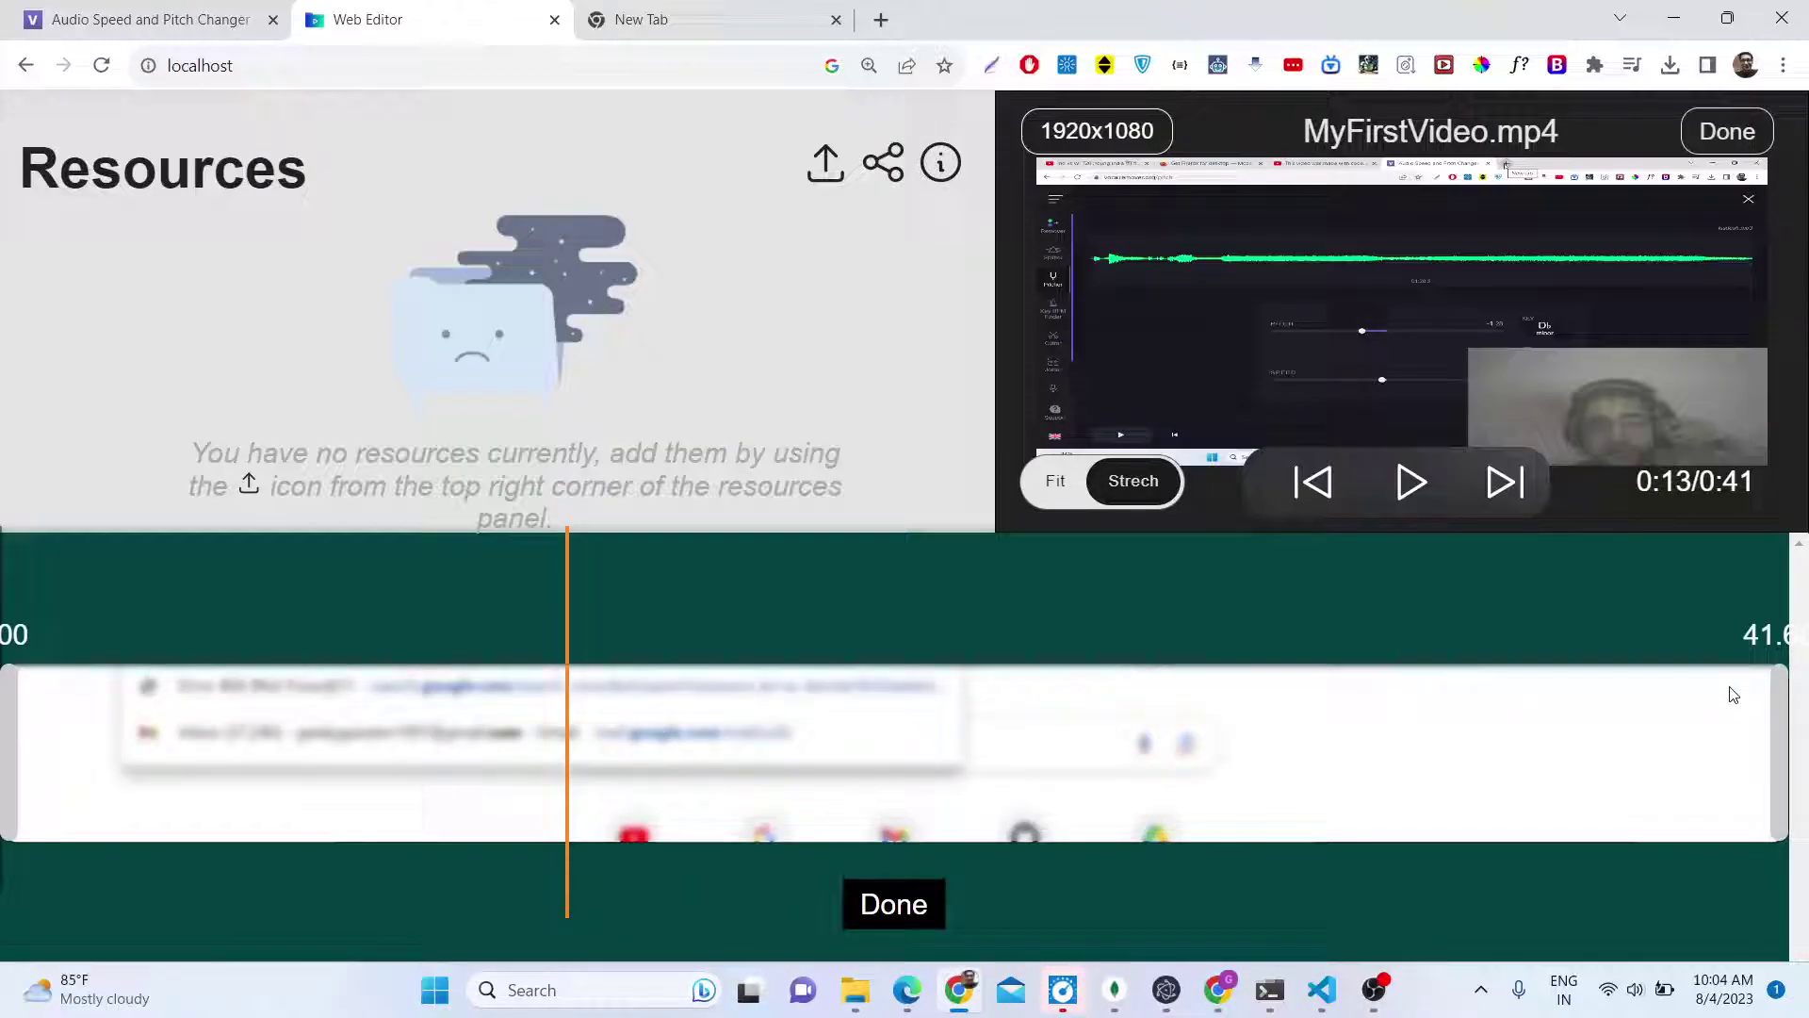
pyautogui.moveTo(1778, 708); pyautogui.dragTo(1052, 697)
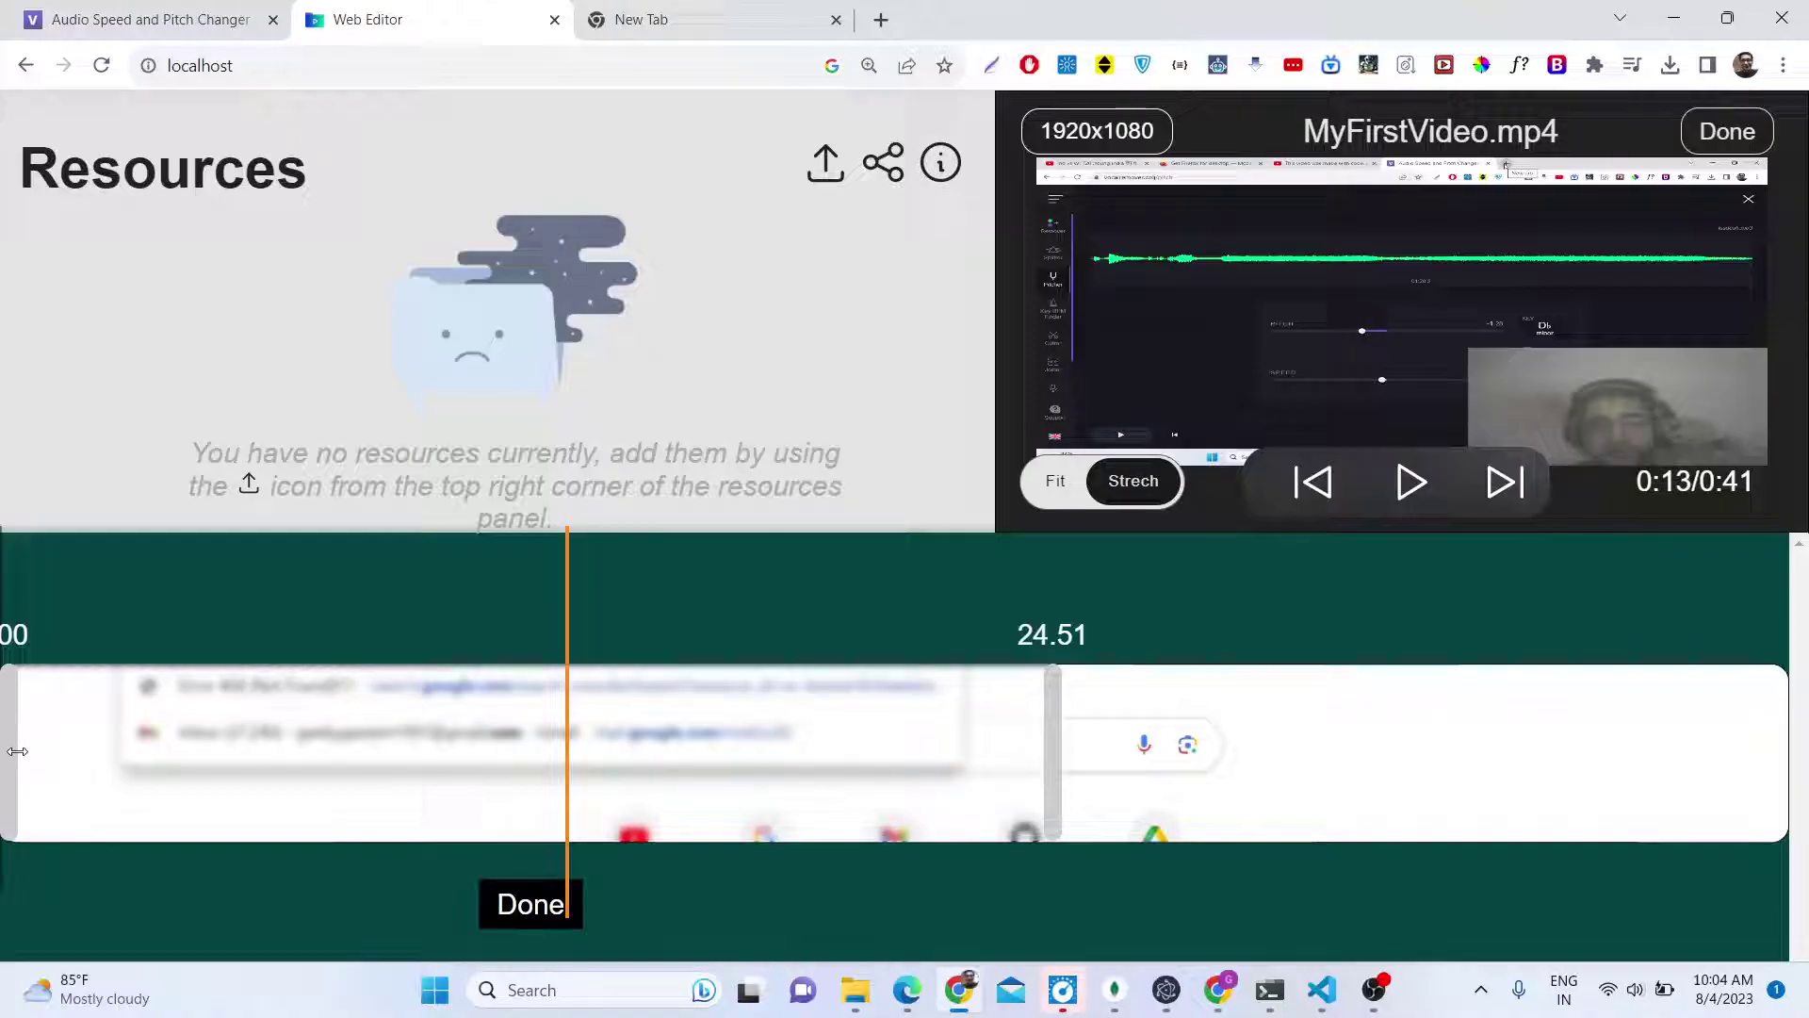
pyautogui.moveTo(8, 704)
pyautogui.mouseDown()
pyautogui.moveTo(49, 704)
pyautogui.moveTo(2, 704)
pyautogui.mouseUp()
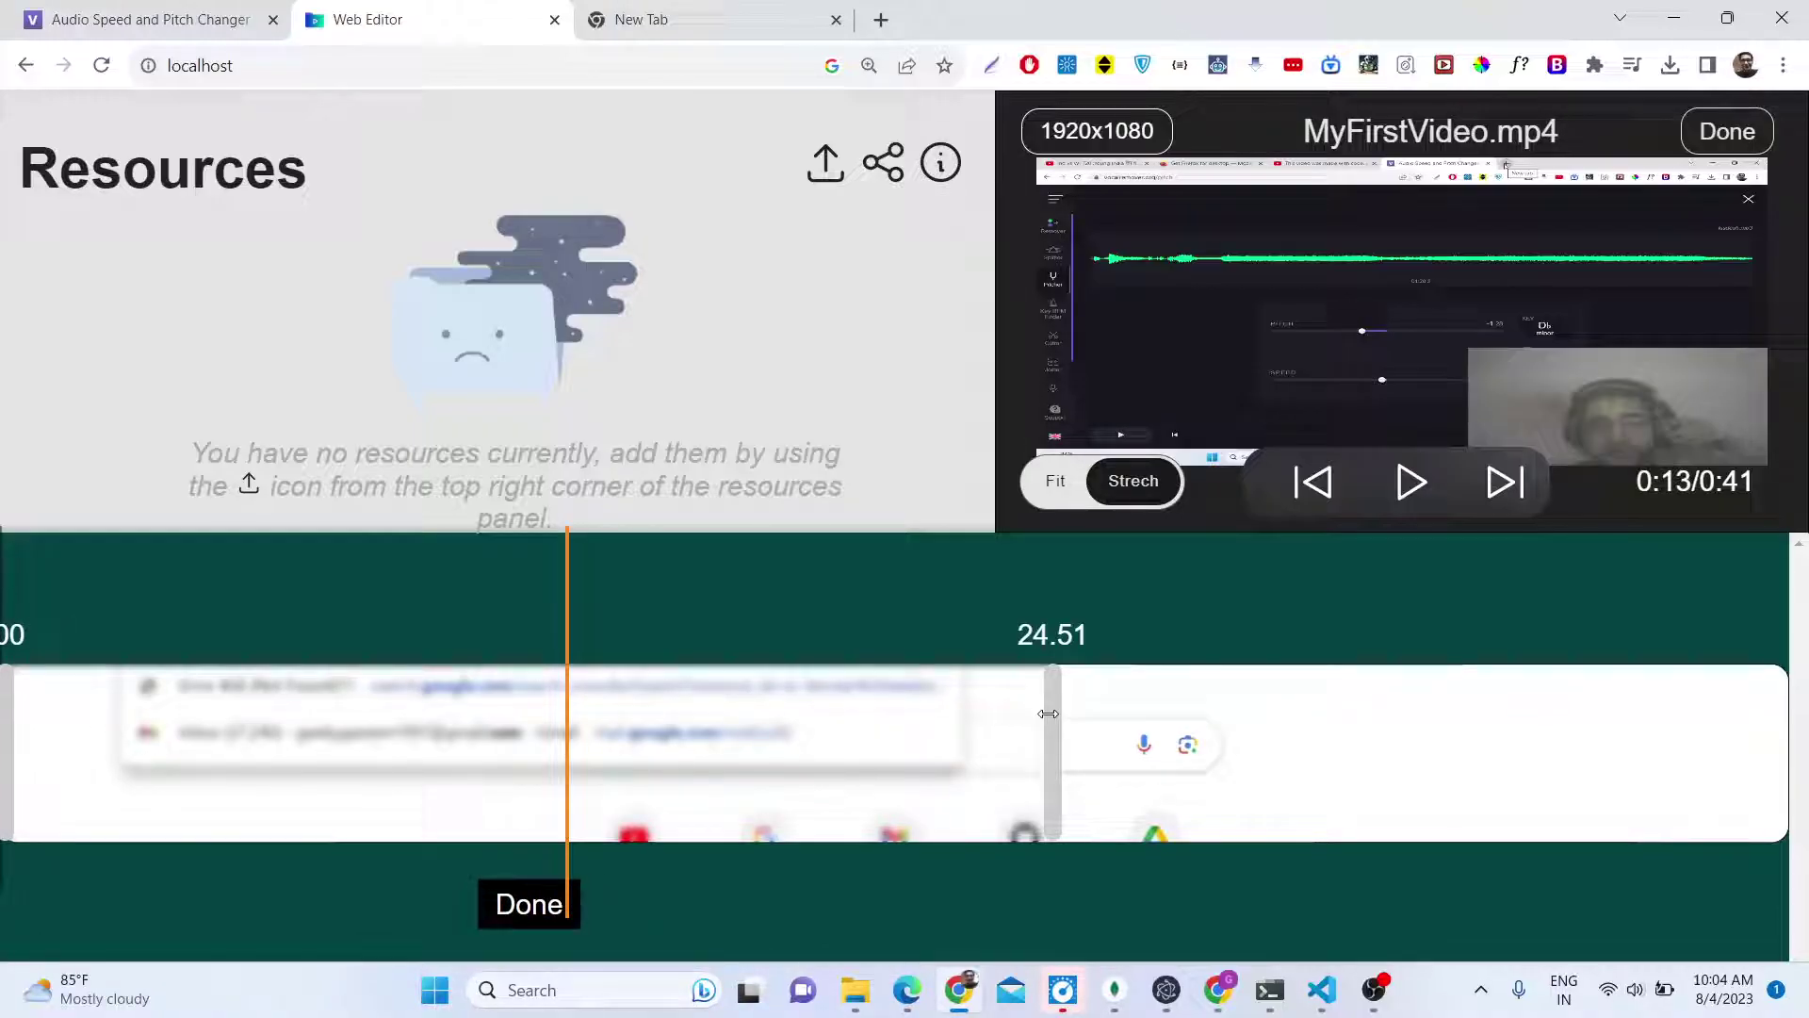
pyautogui.moveTo(1052, 714); pyautogui.dragTo(301, 716)
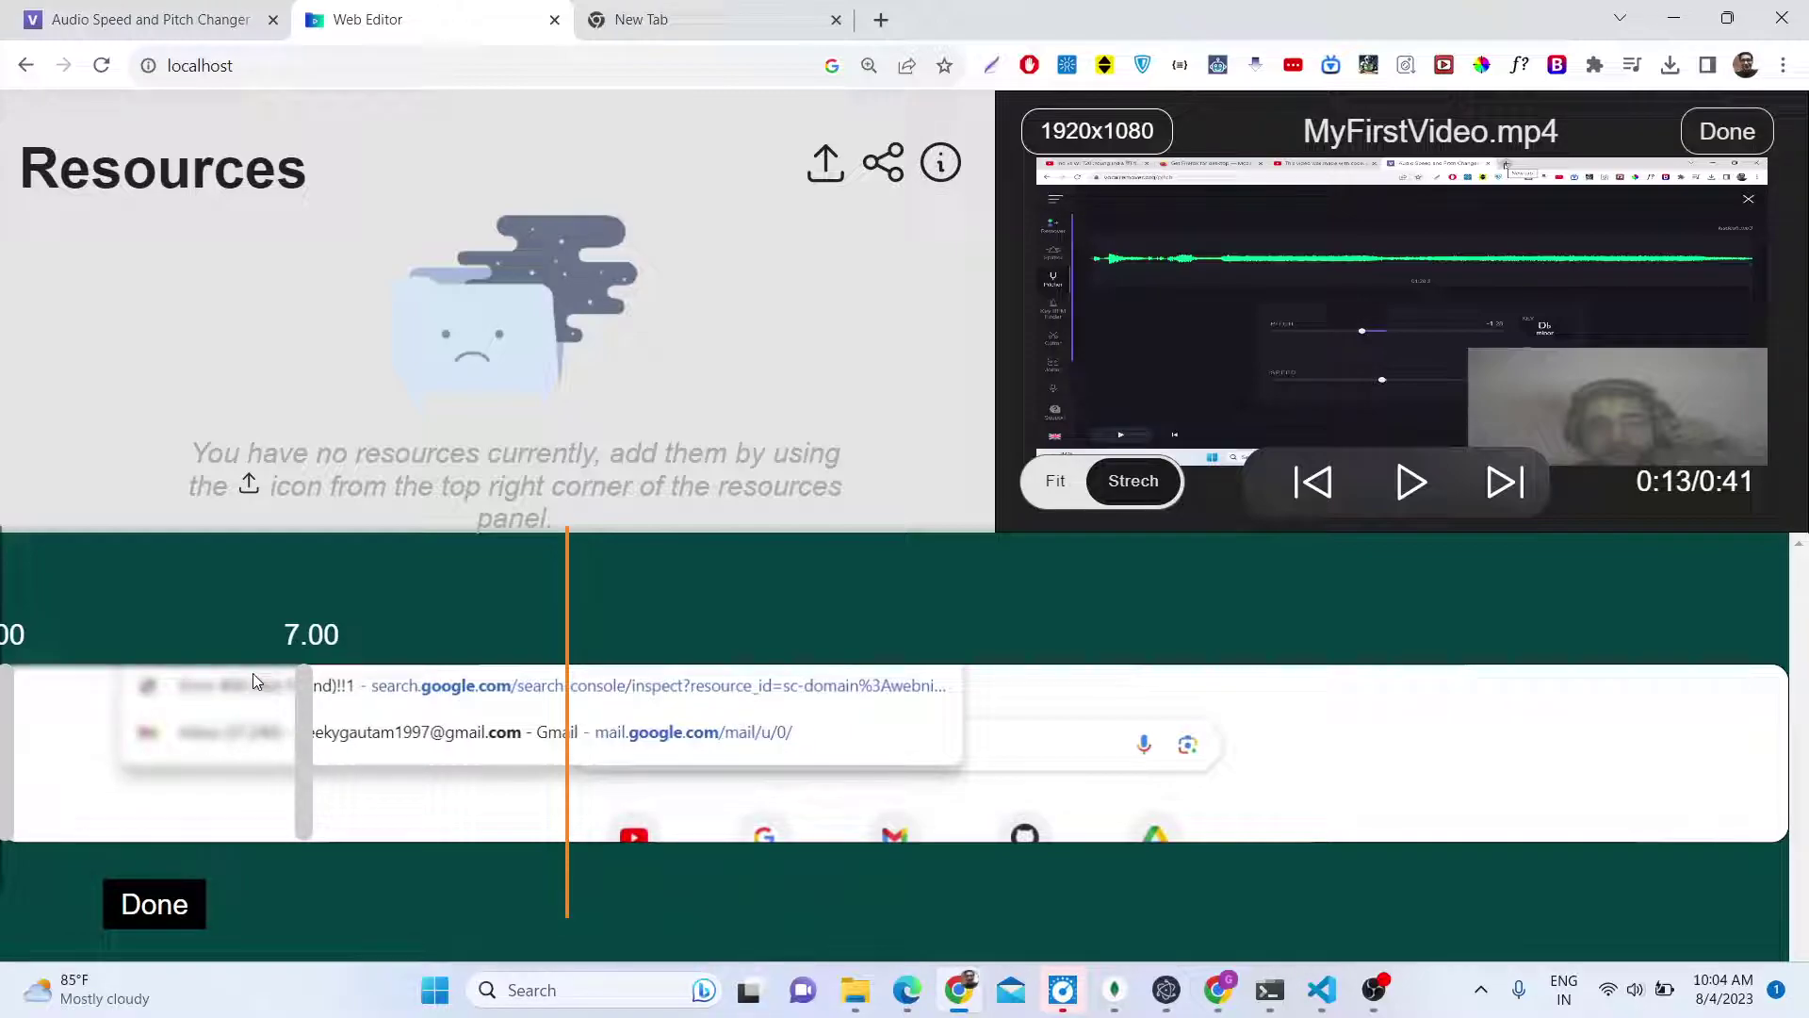
# Step: Apply the trim and briefly play the 0:07 clip in the preview
pyautogui.click(154, 904)
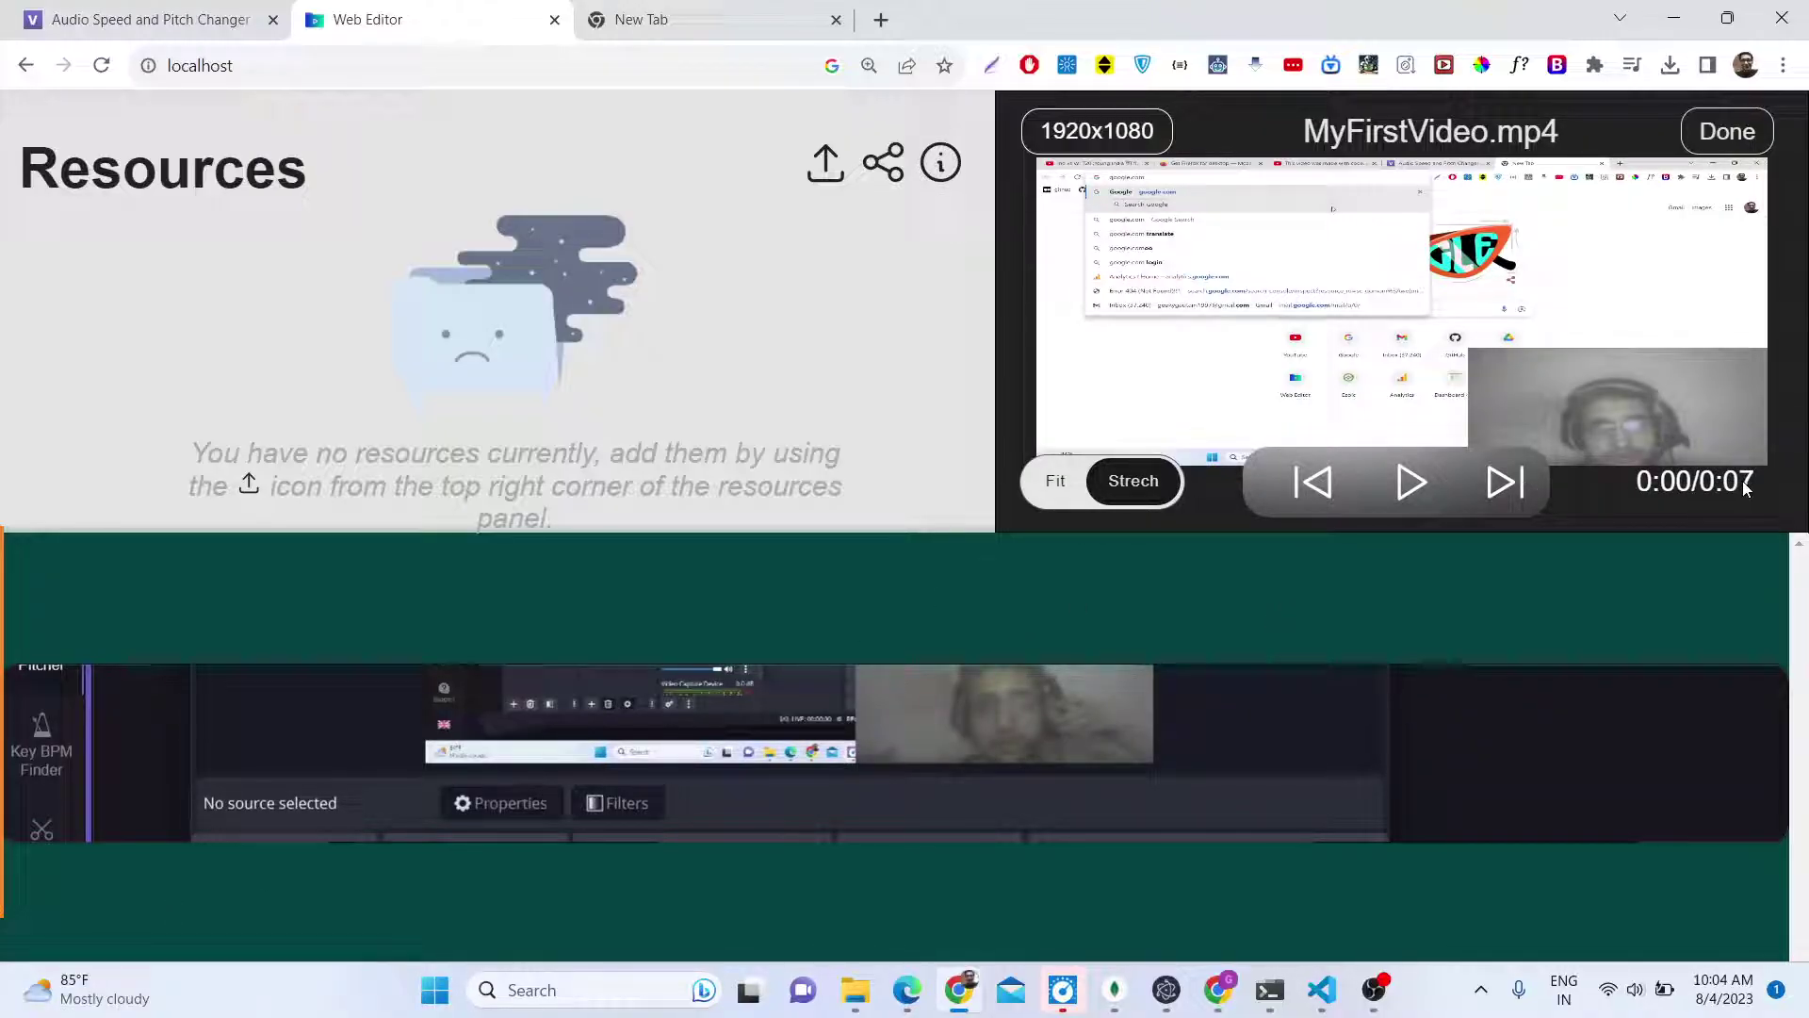
pyautogui.click(1421, 491)
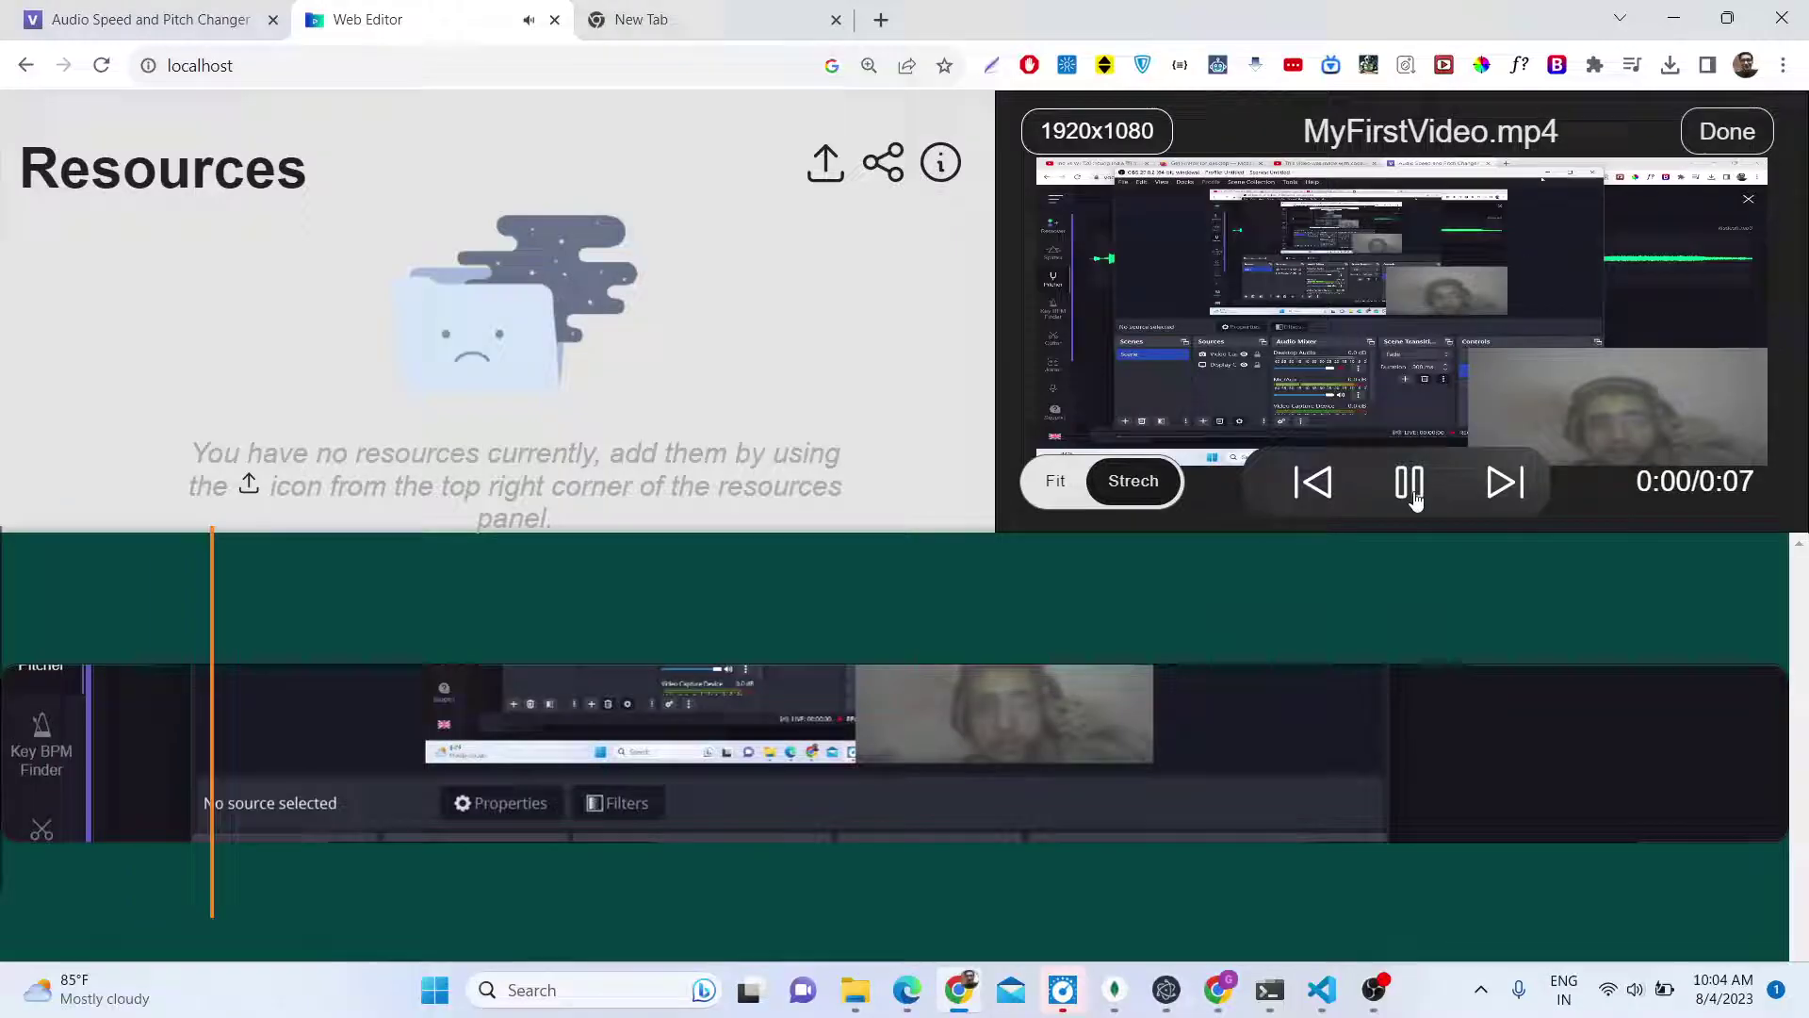
pyautogui.click(1413, 486)
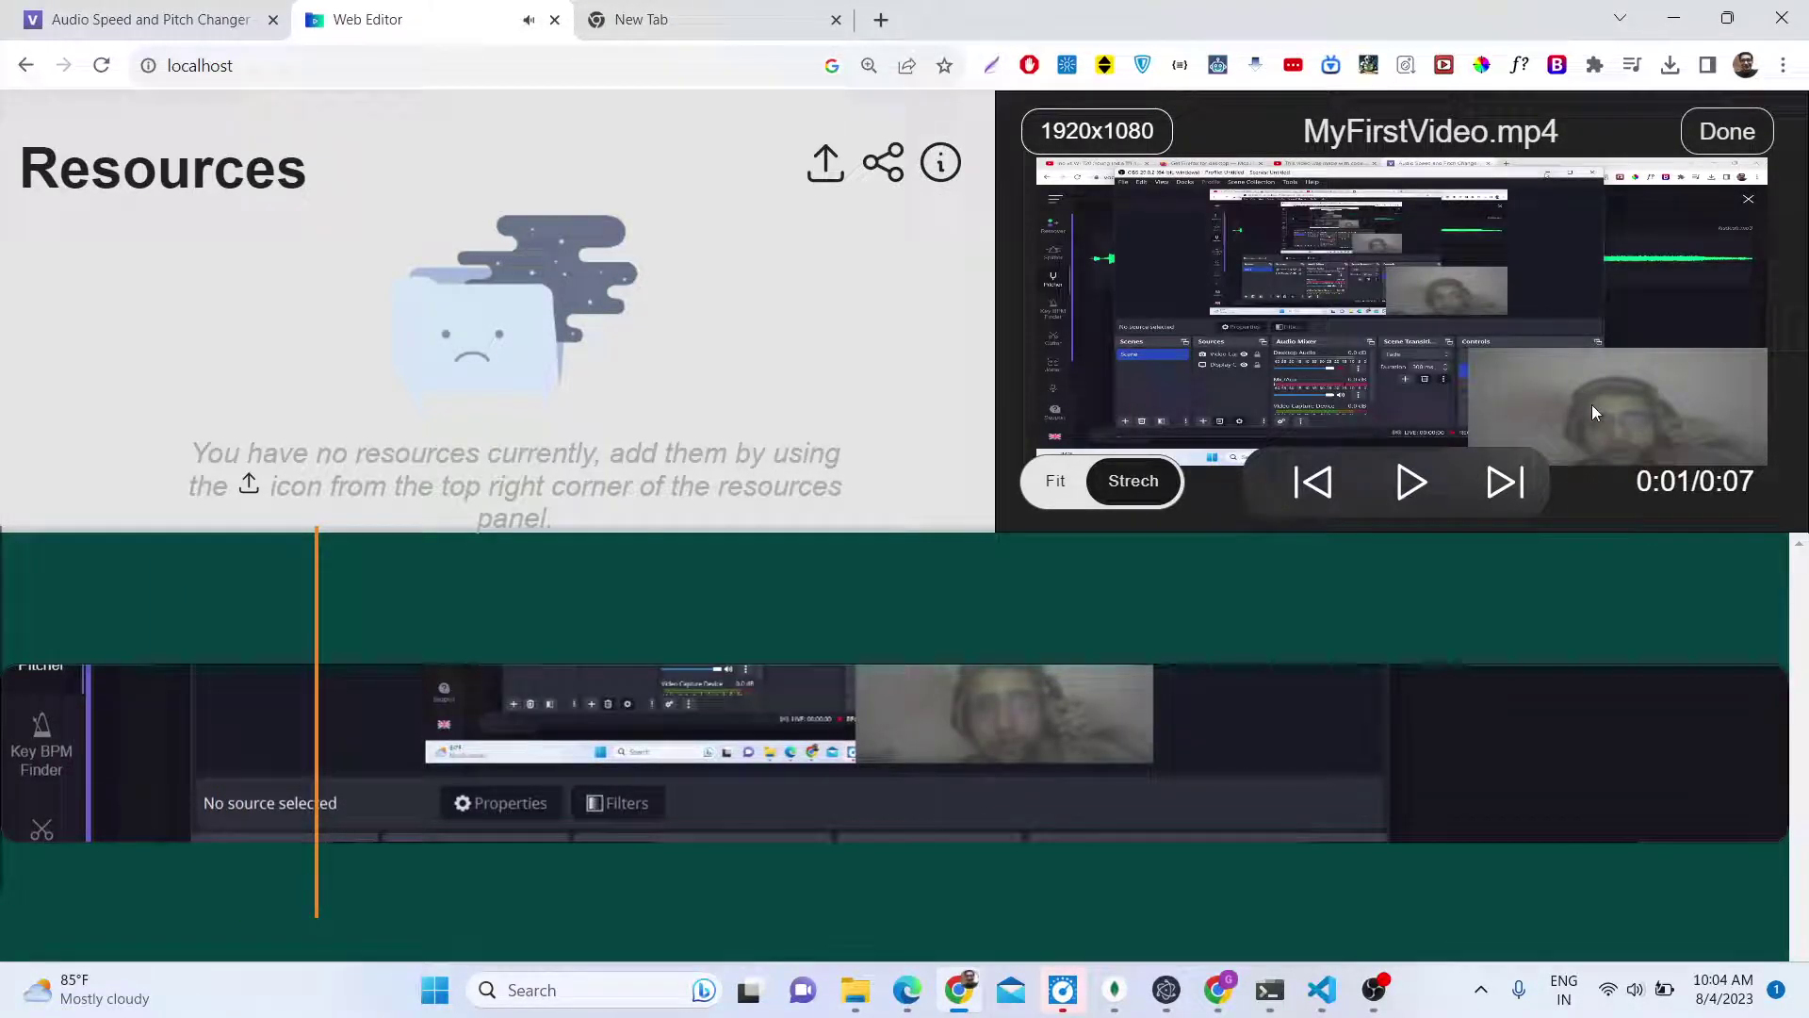
# Step: Render the trimmed clip and download MyFirstVideo (3).mp4 once it reaches 100%
pyautogui.click(1710, 132)
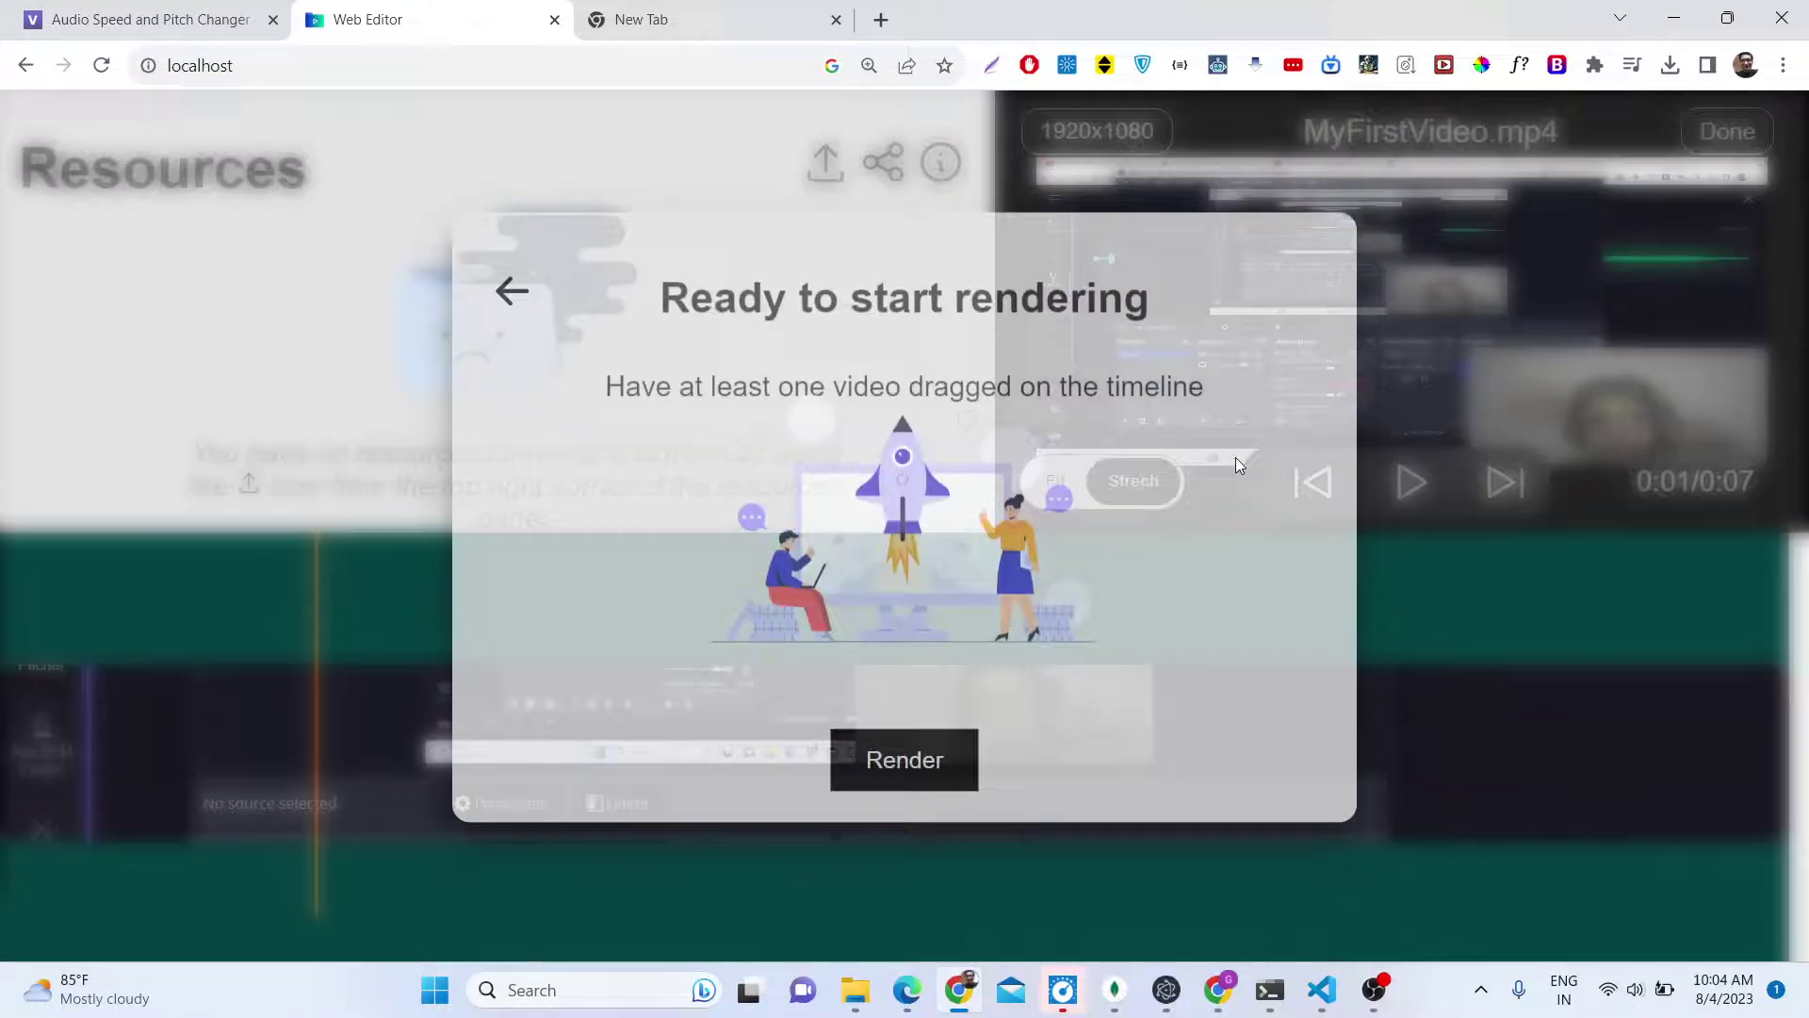
pyautogui.click(895, 759)
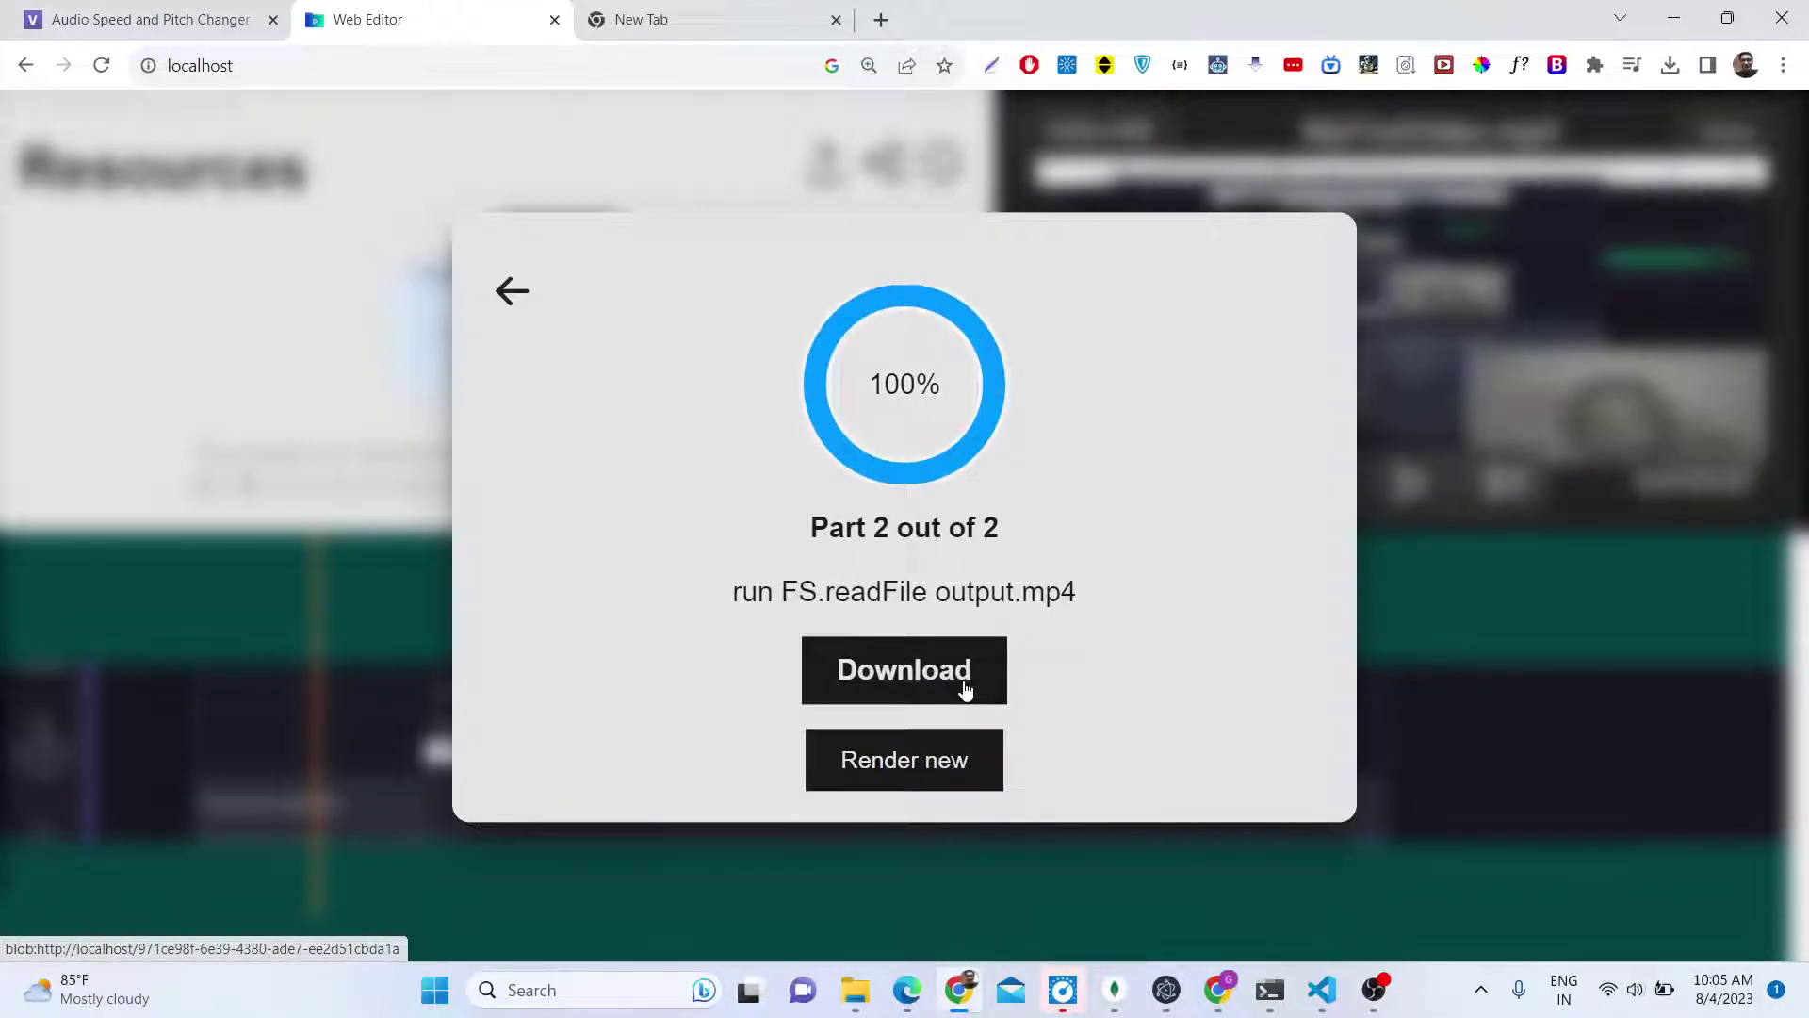
pyautogui.click(883, 686)
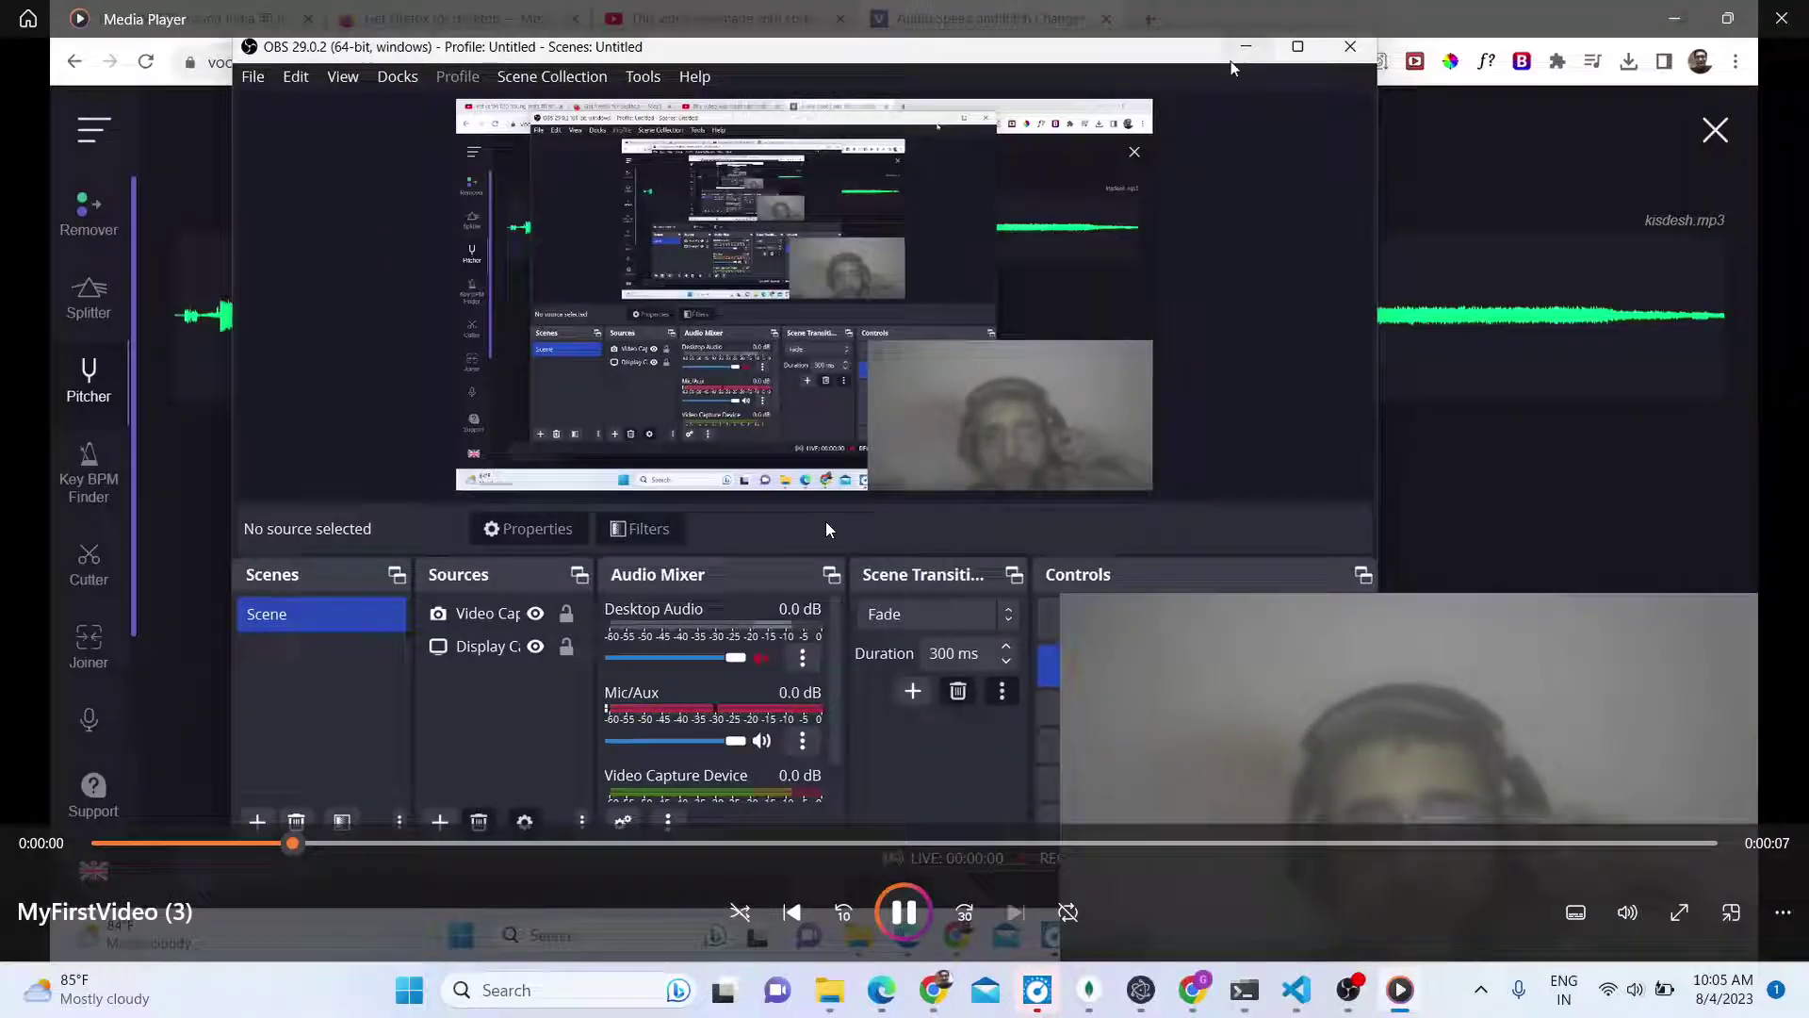
# Step: Pause the 7-second export in Media Player, scrub through it, then close the player
pyautogui.click(910, 919)
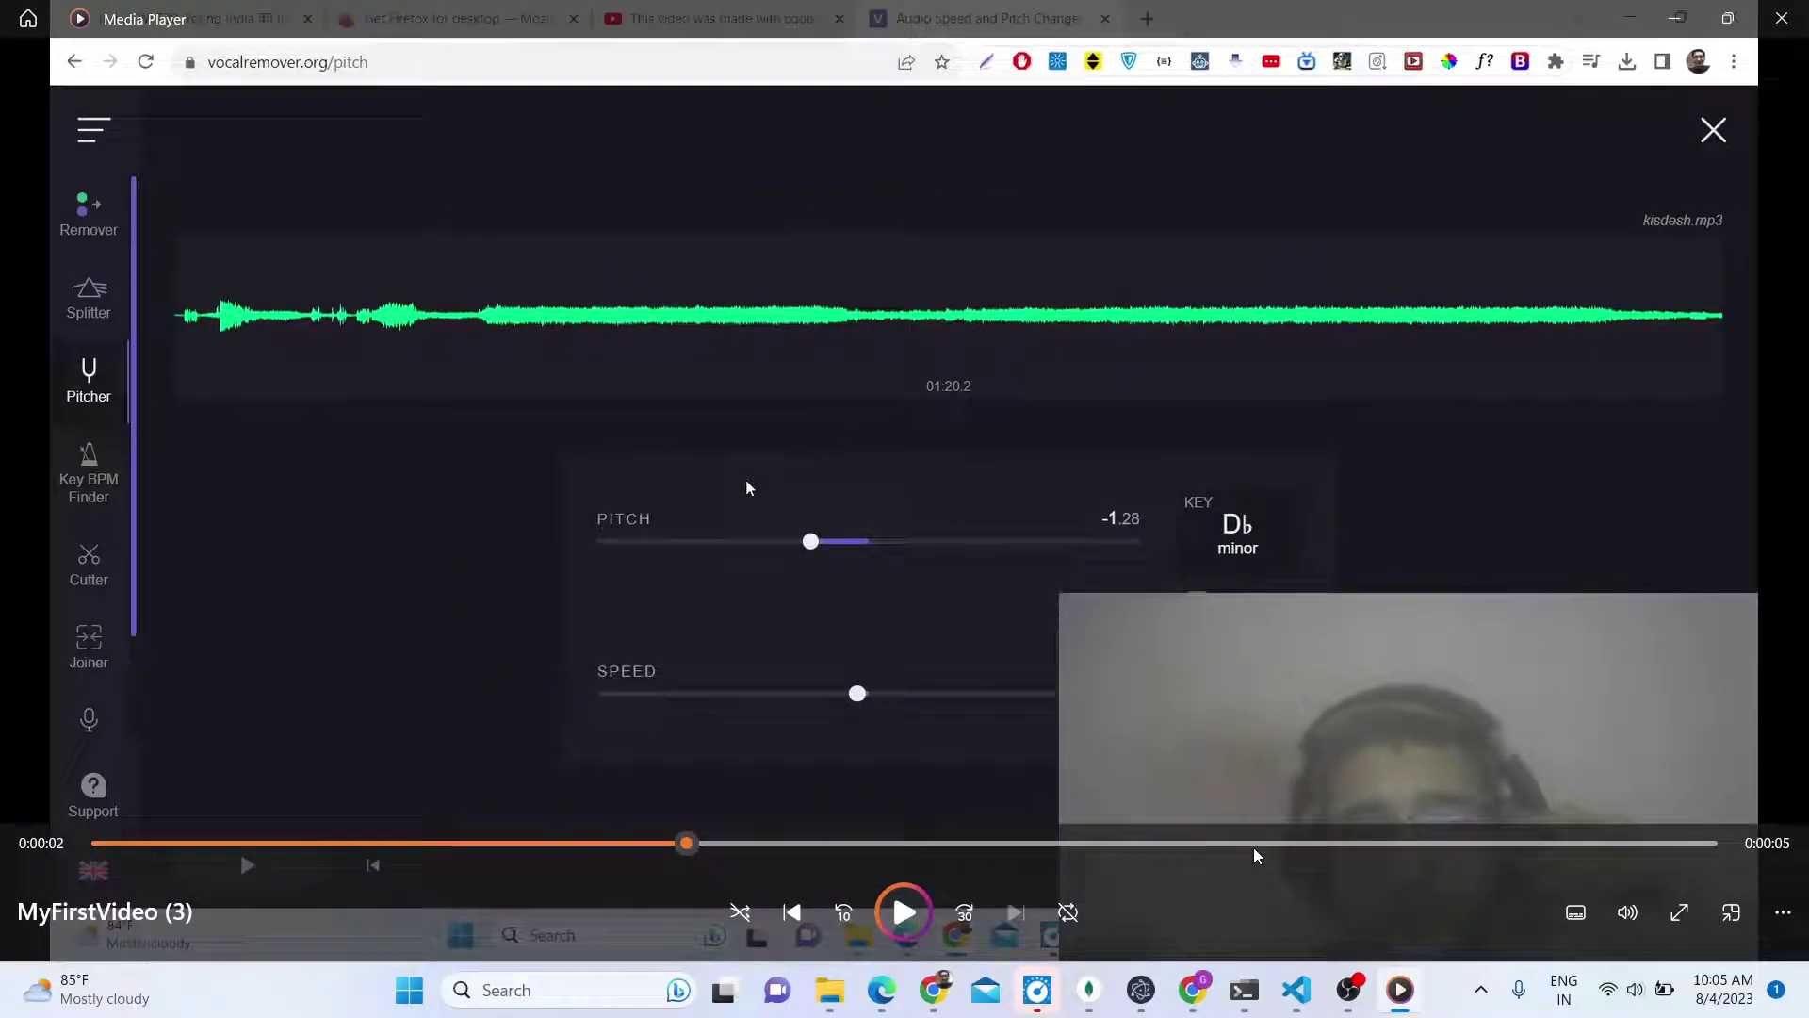
pyautogui.click(1472, 857)
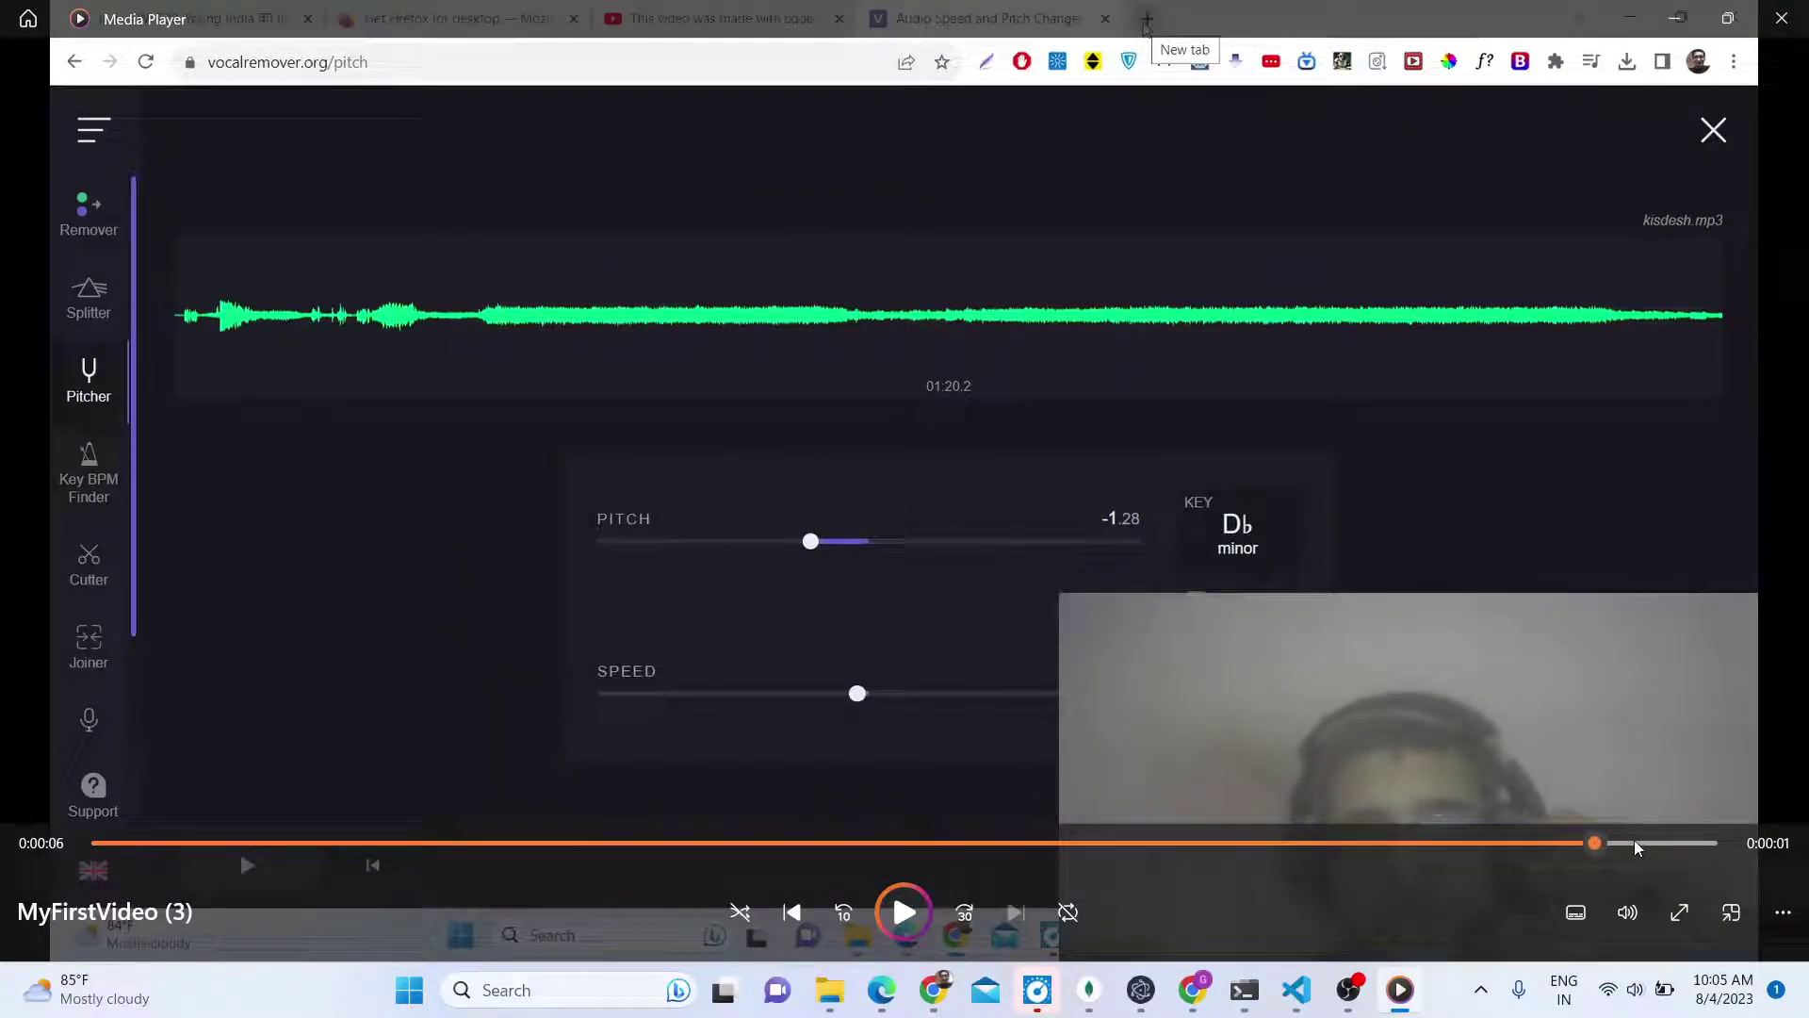
pyautogui.moveTo(352, 841); pyautogui.dragTo(1644, 865)
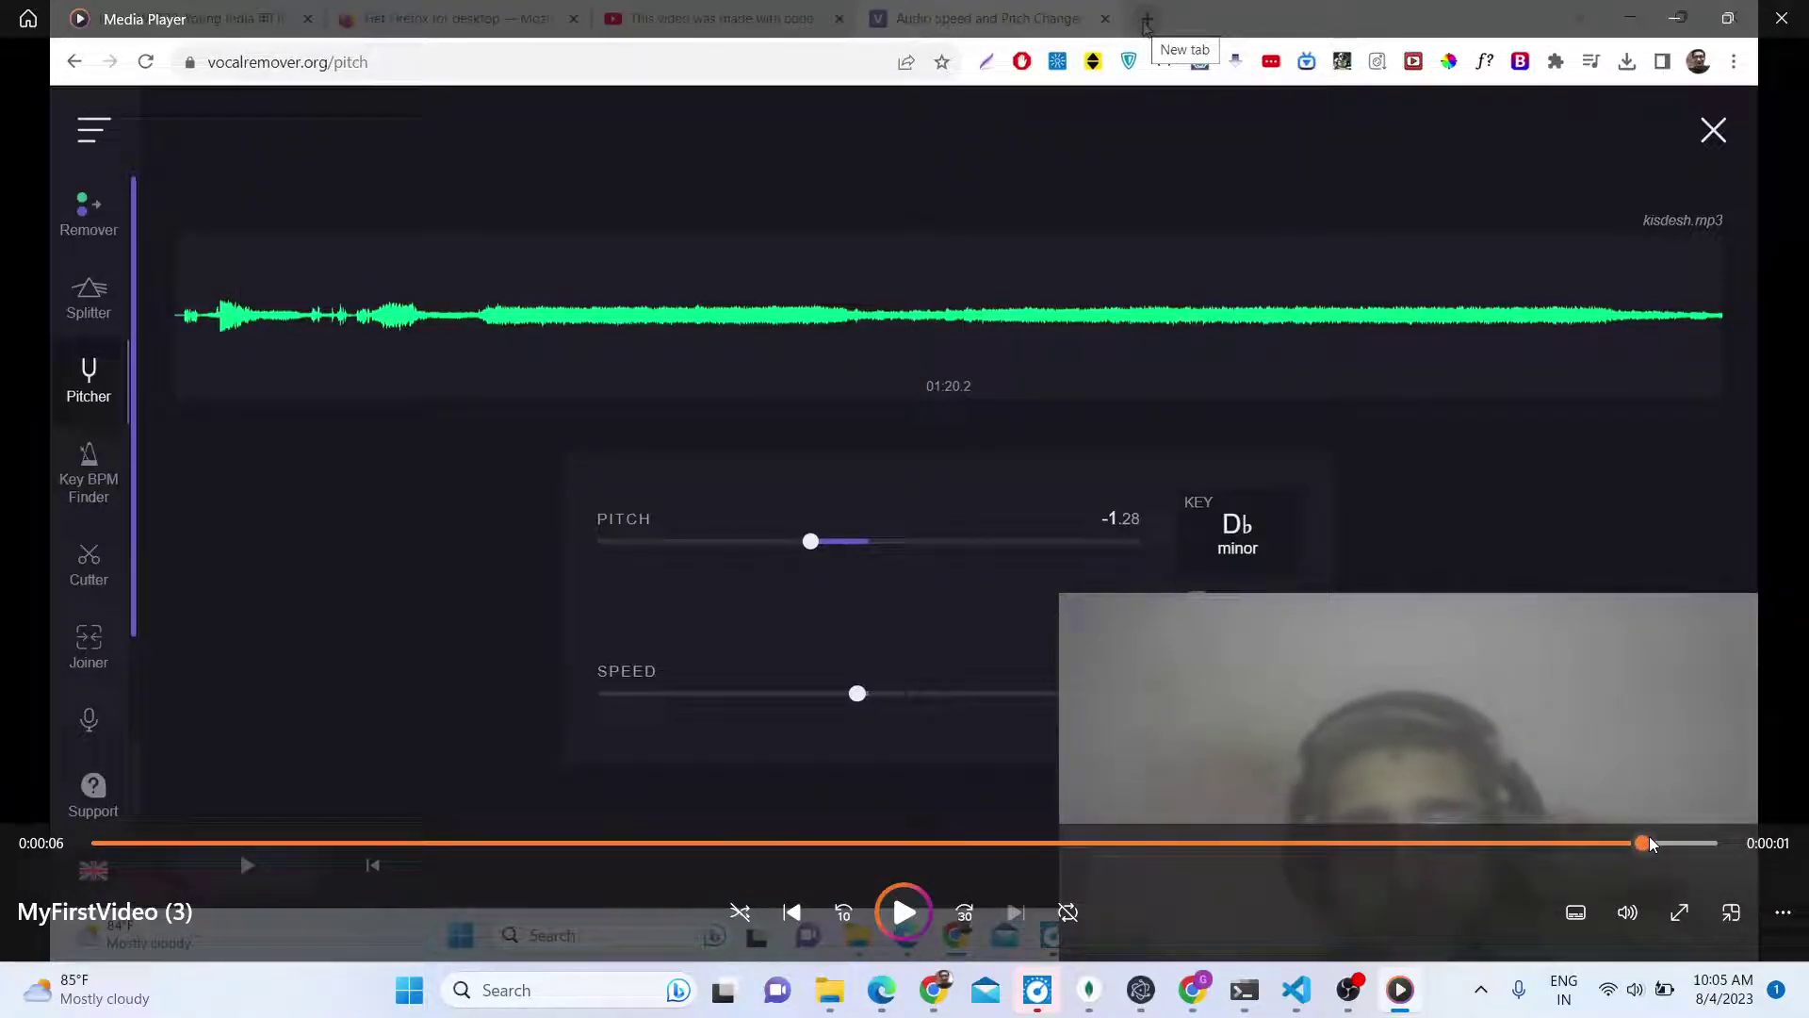
pyautogui.click(1781, 18)
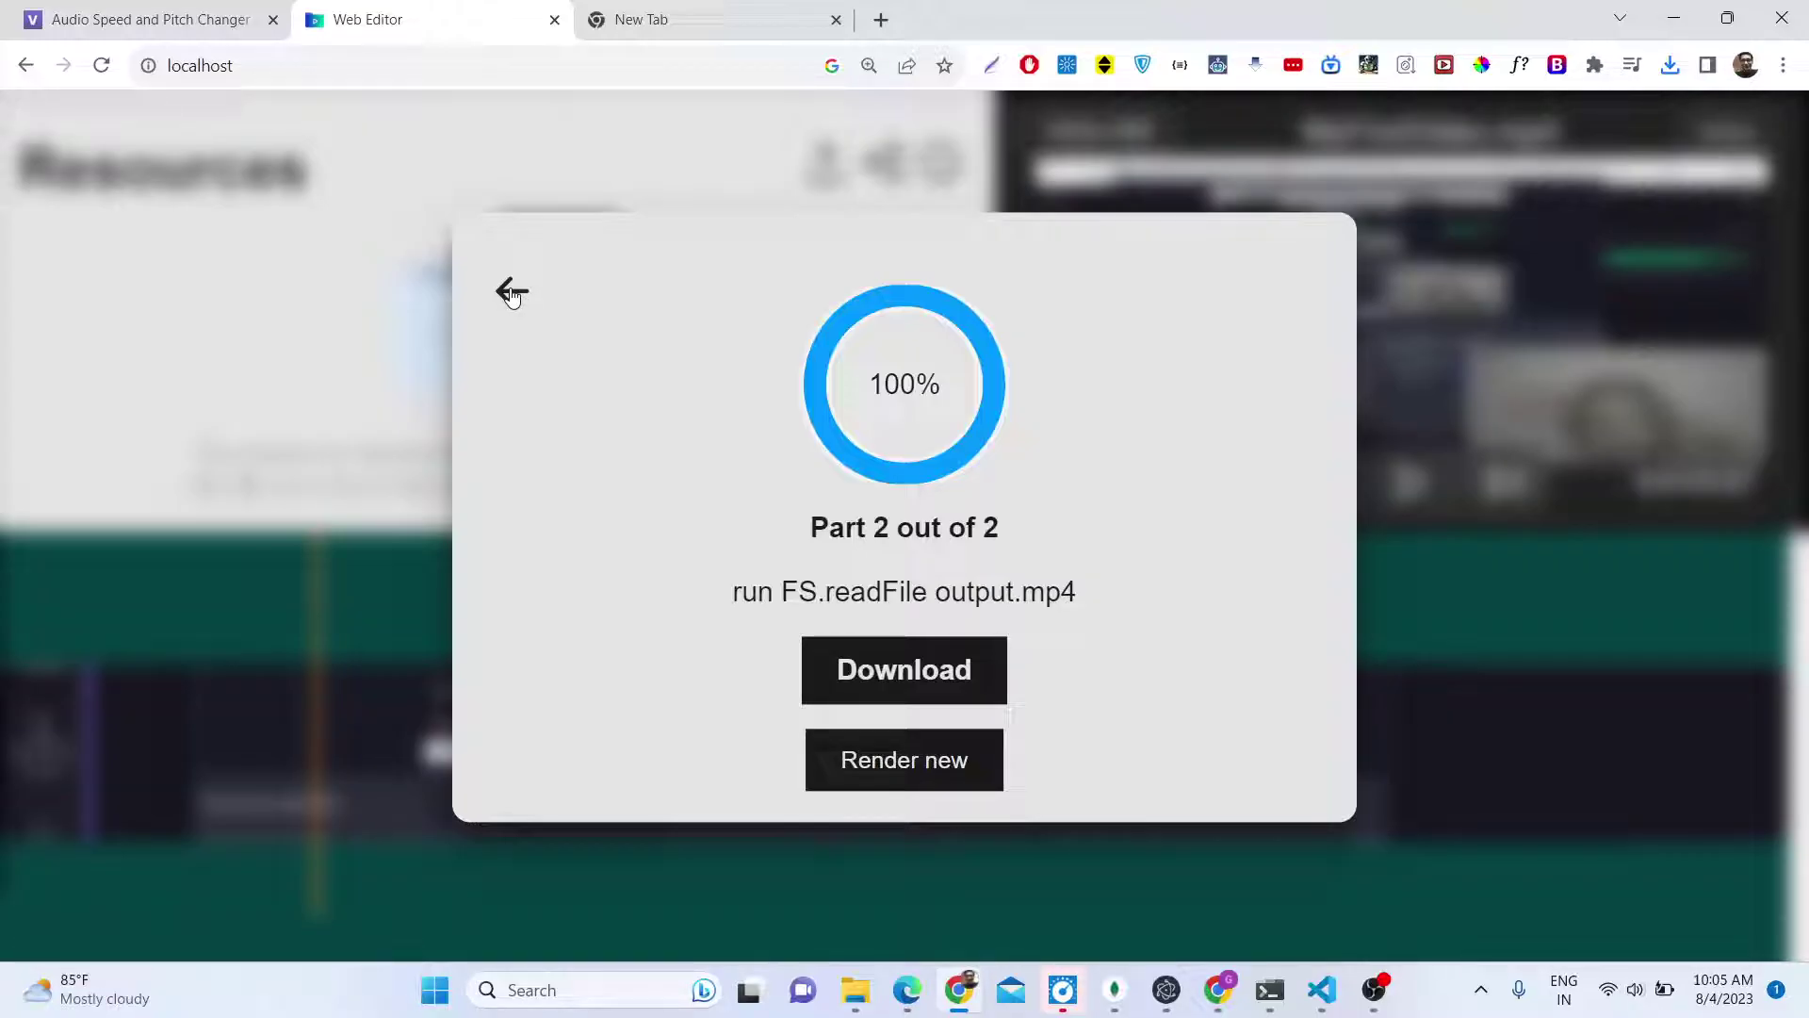
# Step: Choose Render new and reload the editor into an empty project
pyautogui.click(896, 769)
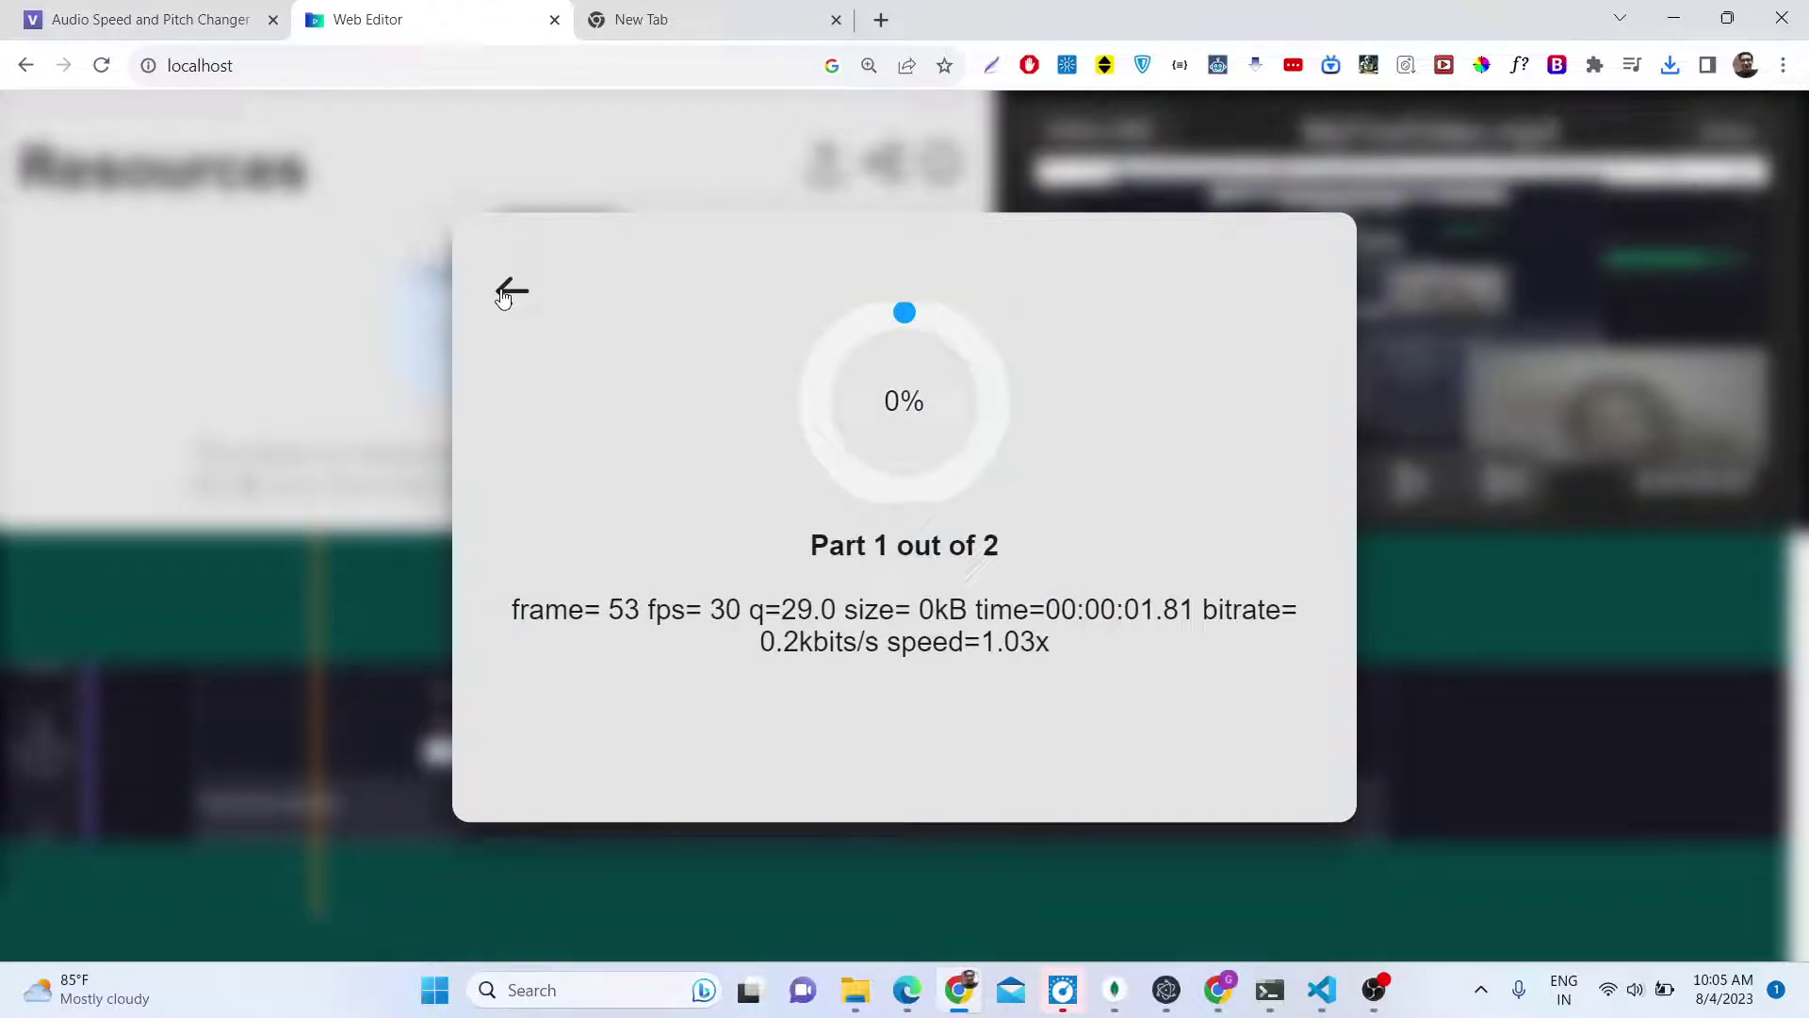
pyautogui.click(100, 73)
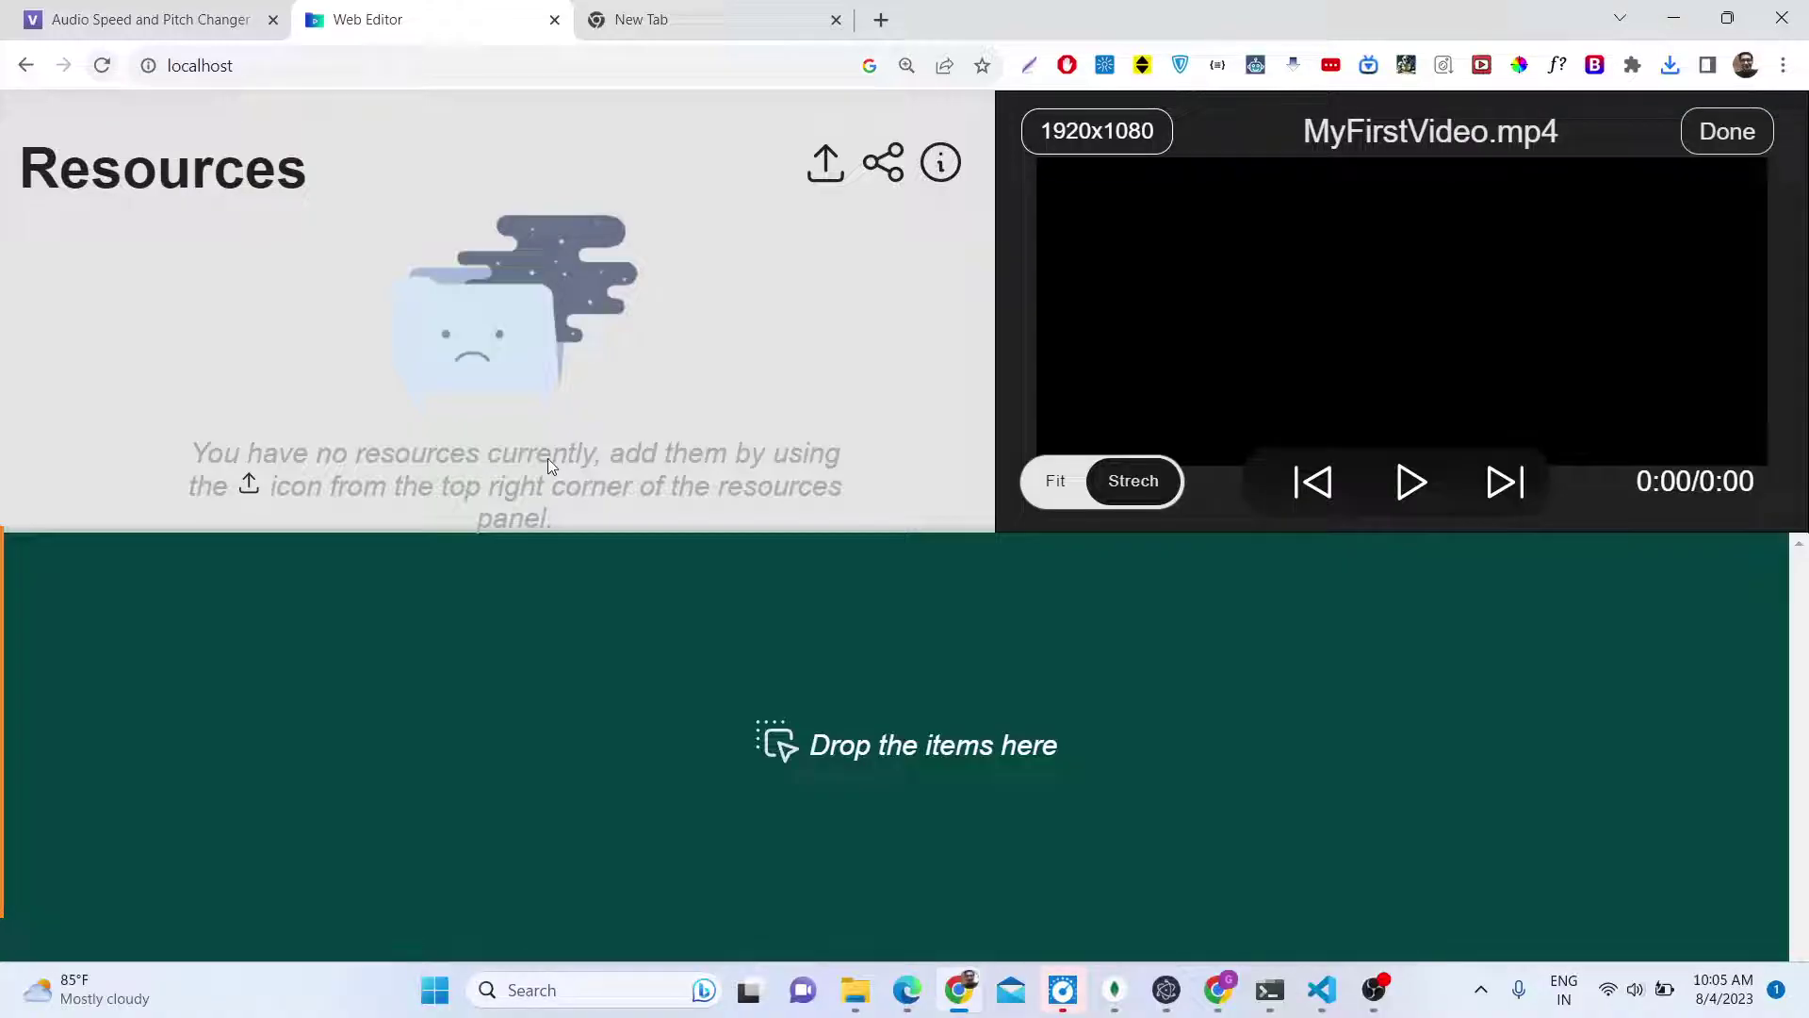
# Step: Bring the WebEditor code window forward and browse its resources, scripts and styles folders
pyautogui.moveTo(1322, 1008)
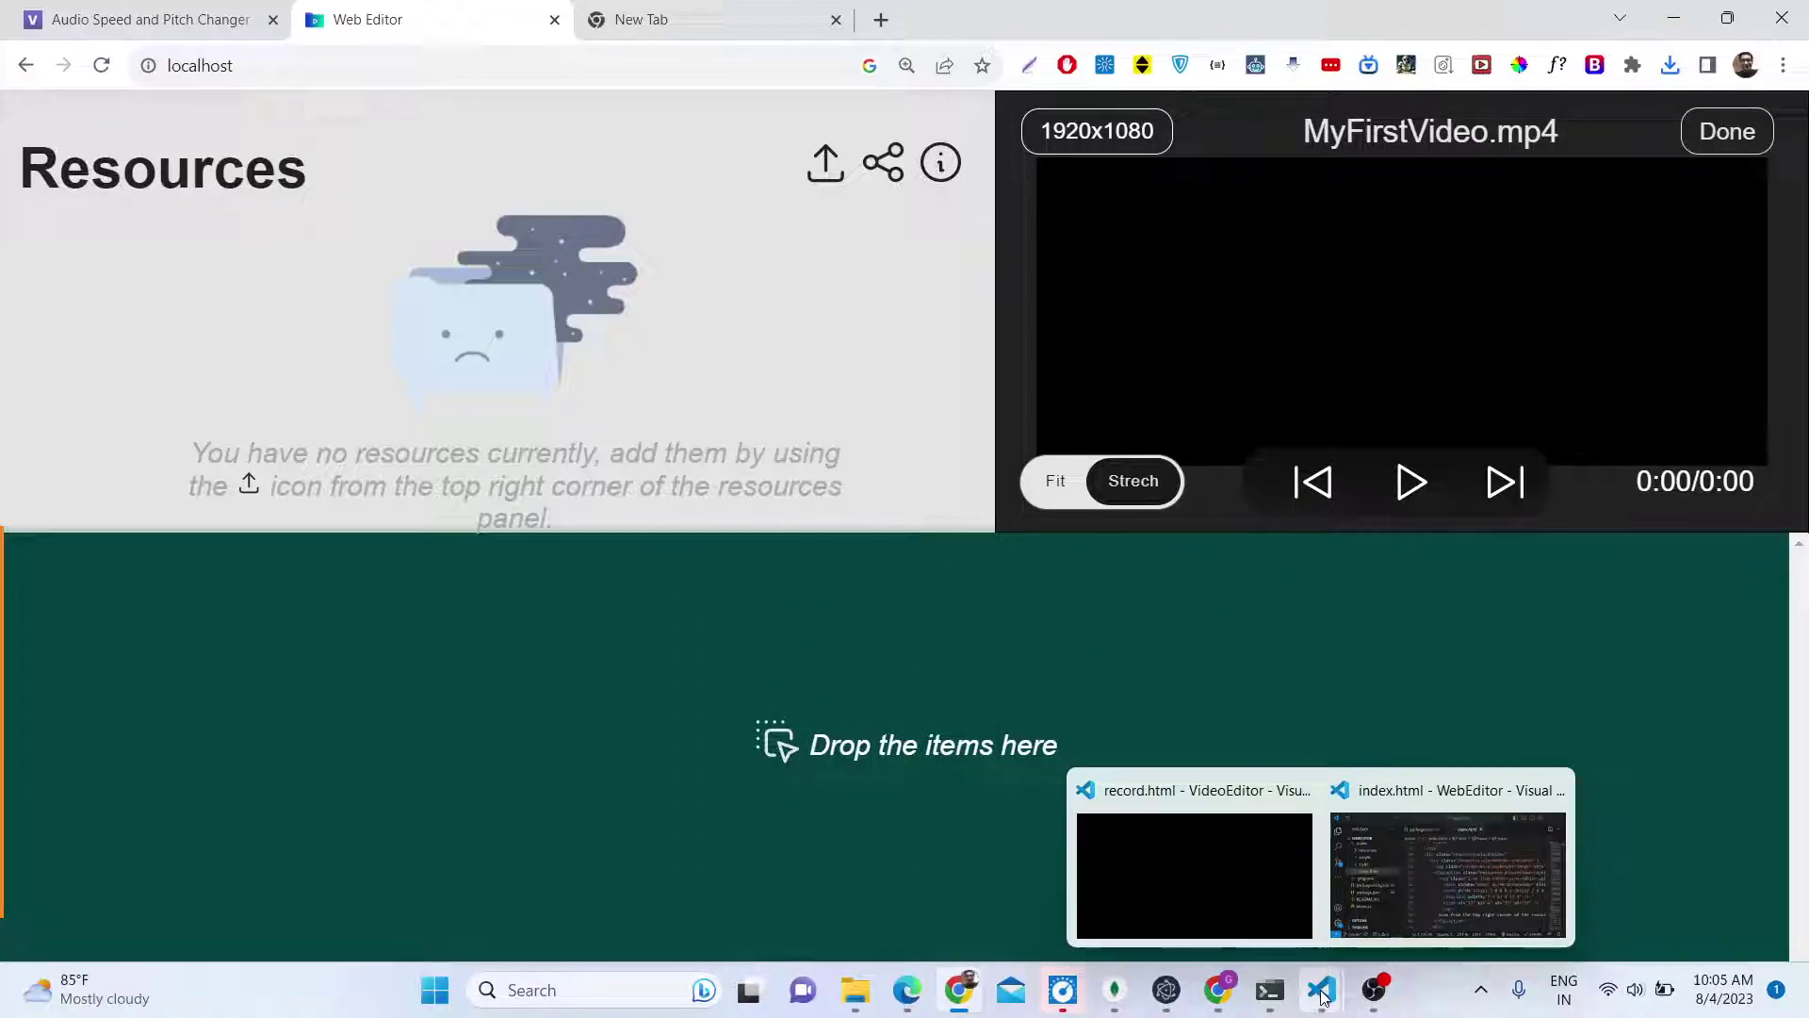
pyautogui.click(1449, 890)
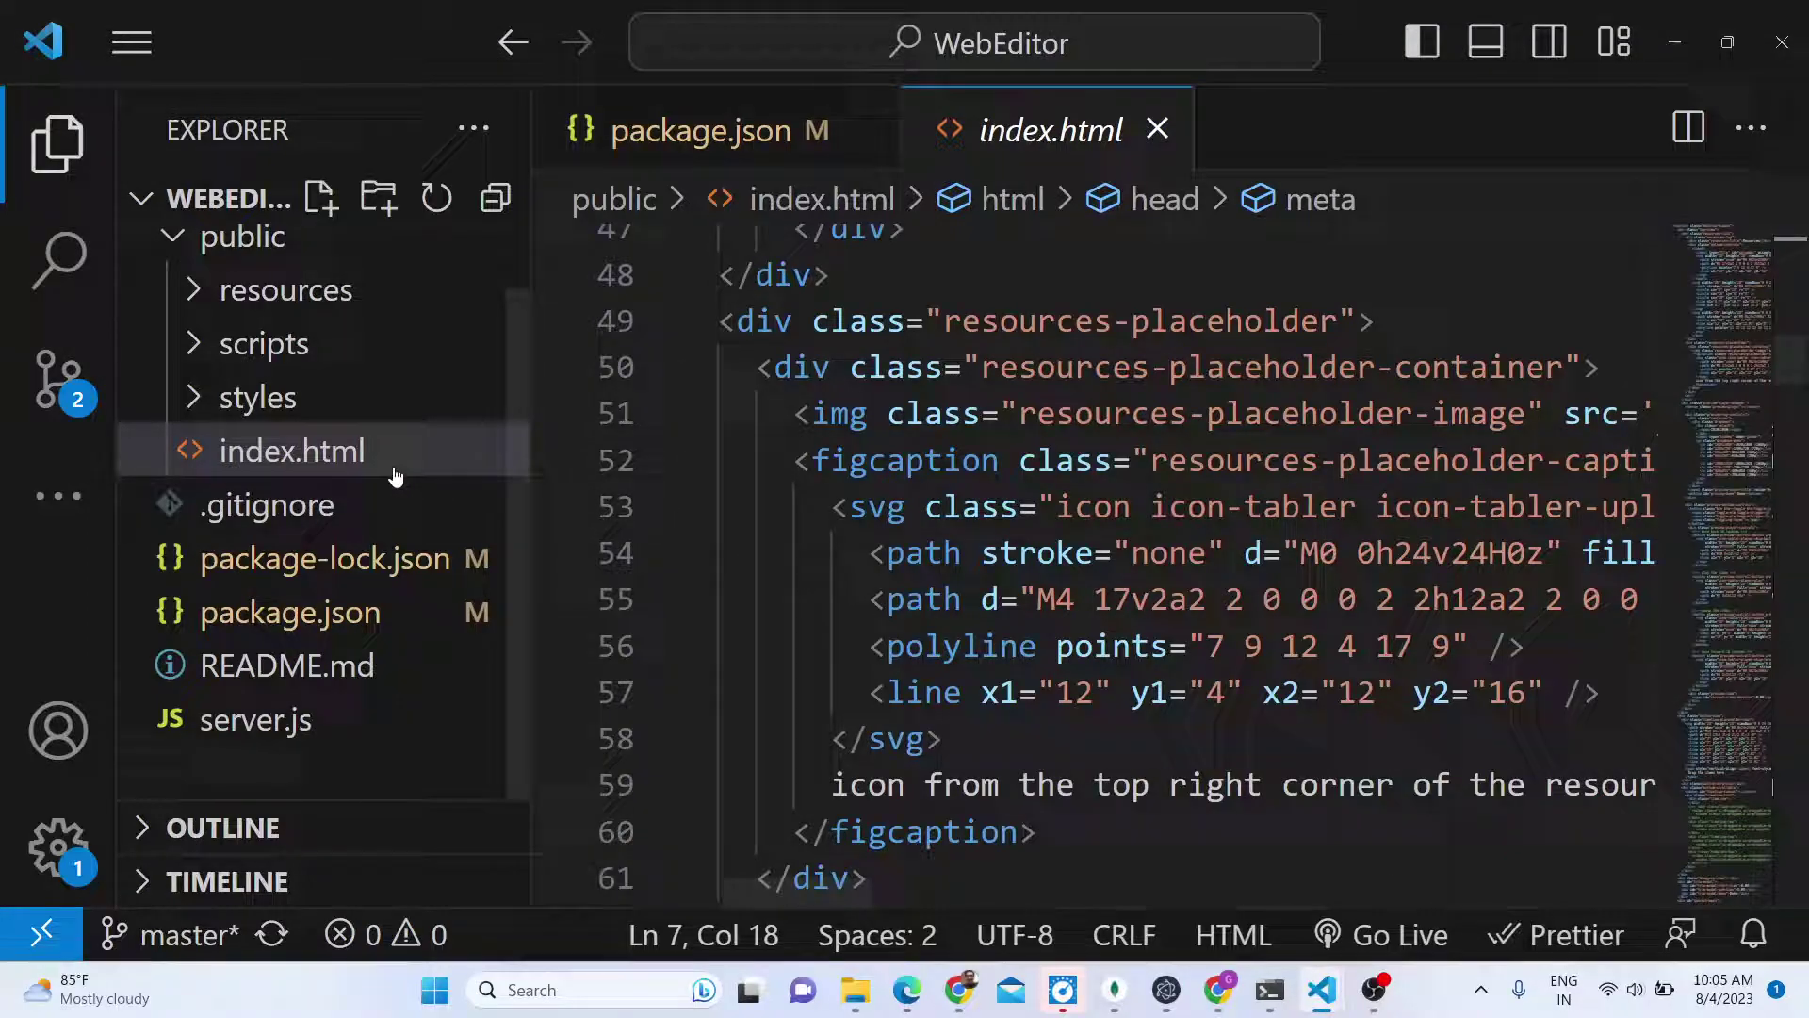
pyautogui.scroll(1, 355, 513)
pyautogui.scroll(-1, 359, 509)
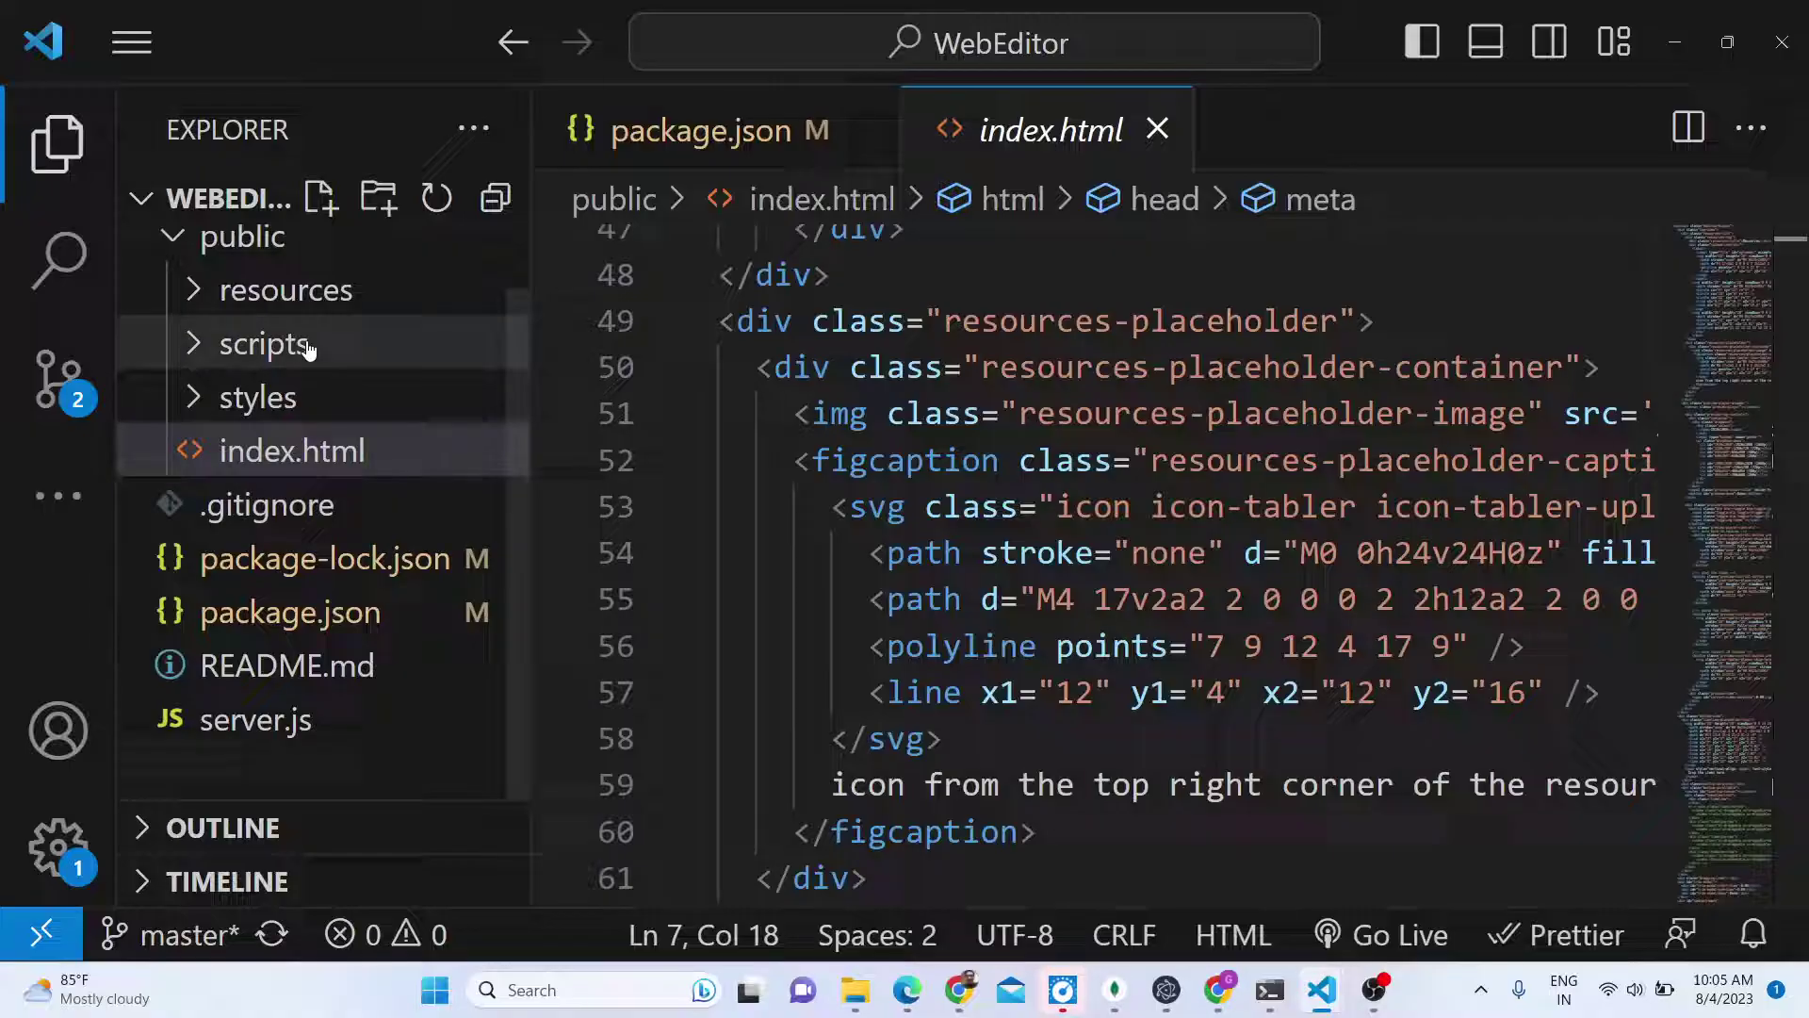
pyautogui.click(304, 294)
pyautogui.click(304, 294)
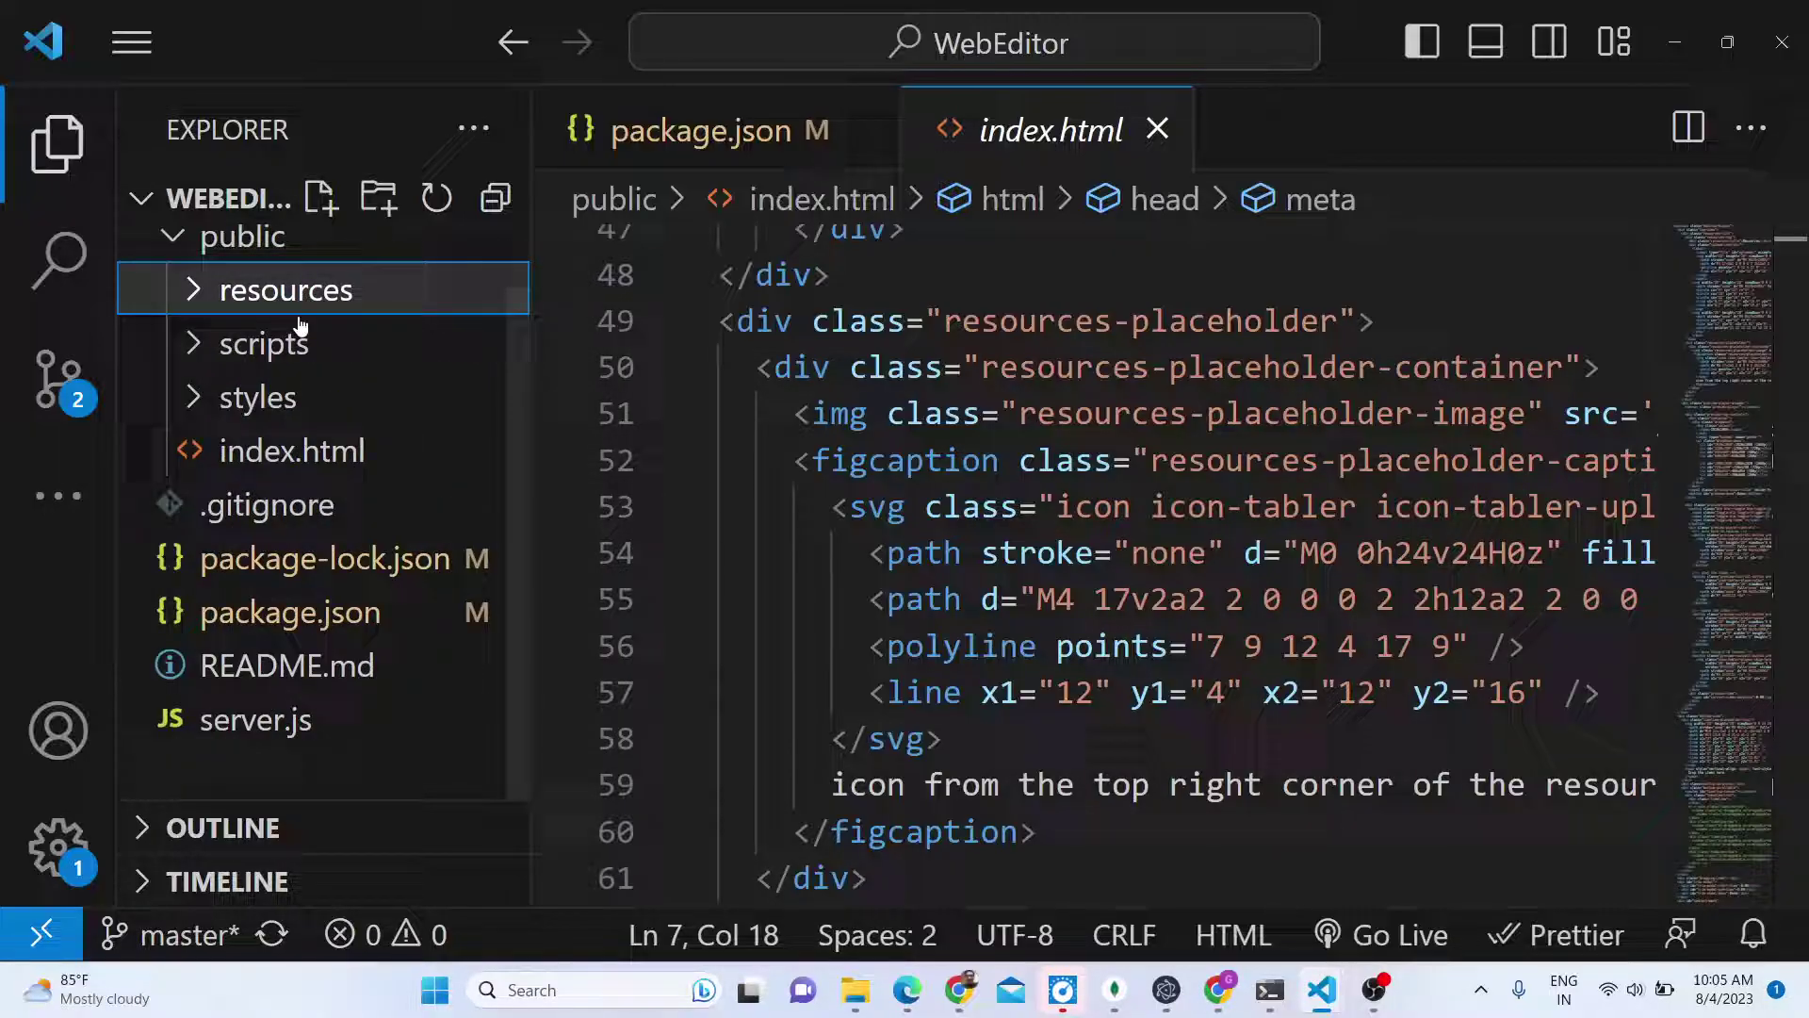
pyautogui.click(294, 343)
pyautogui.click(294, 343)
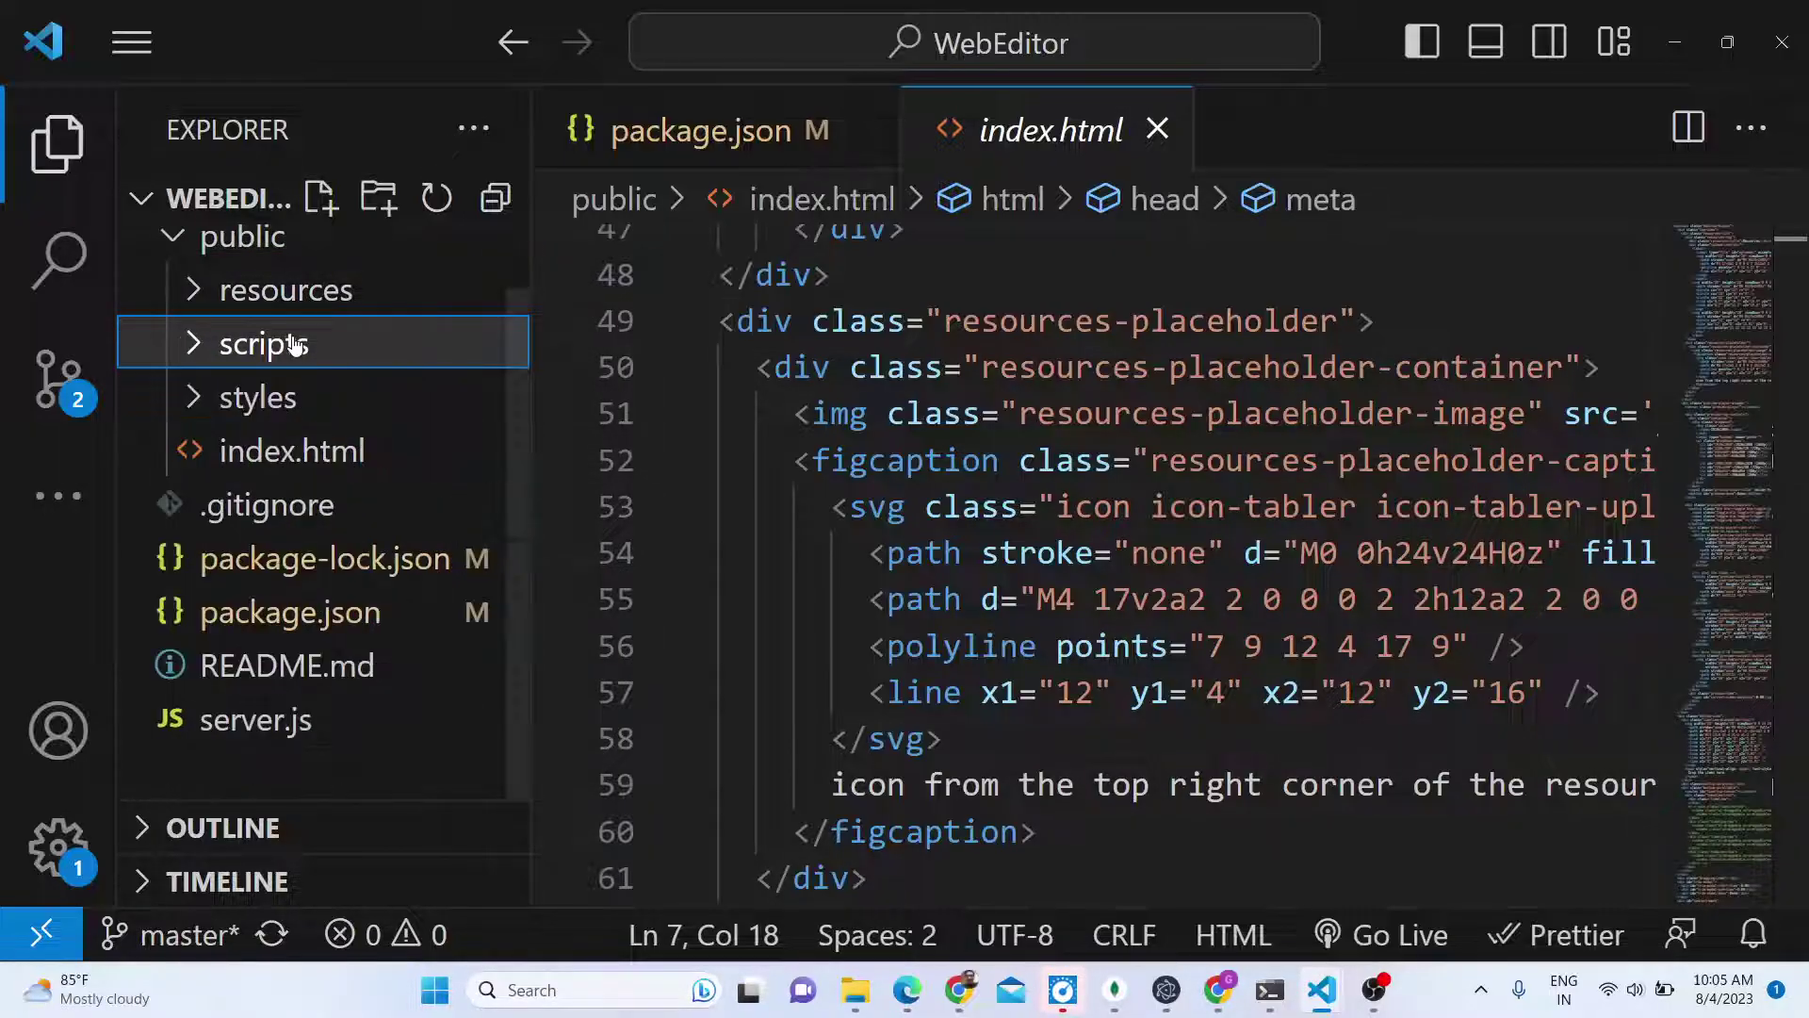
pyautogui.click(278, 401)
pyautogui.click(278, 401)
# Step: Open server.js showing port 80, then switch back to the Web Editor browser window
pyautogui.click(282, 459)
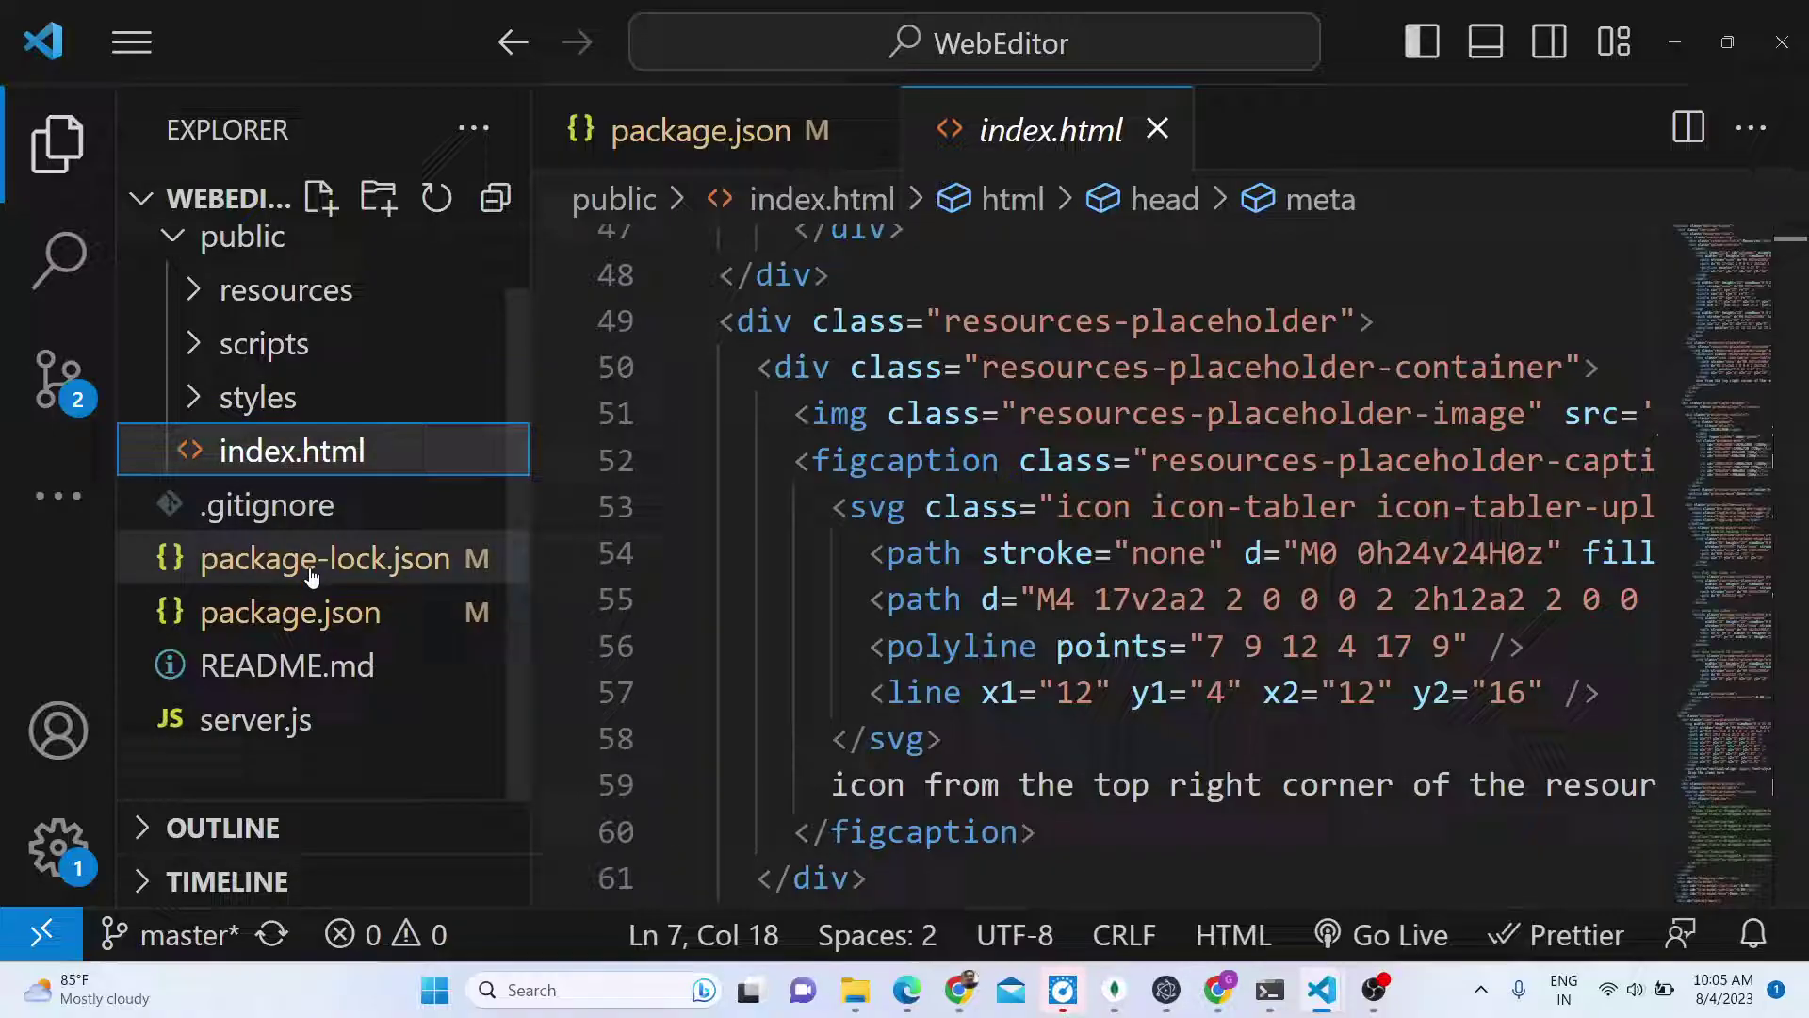
pyautogui.click(299, 720)
pyautogui.scroll(3, 922, 589)
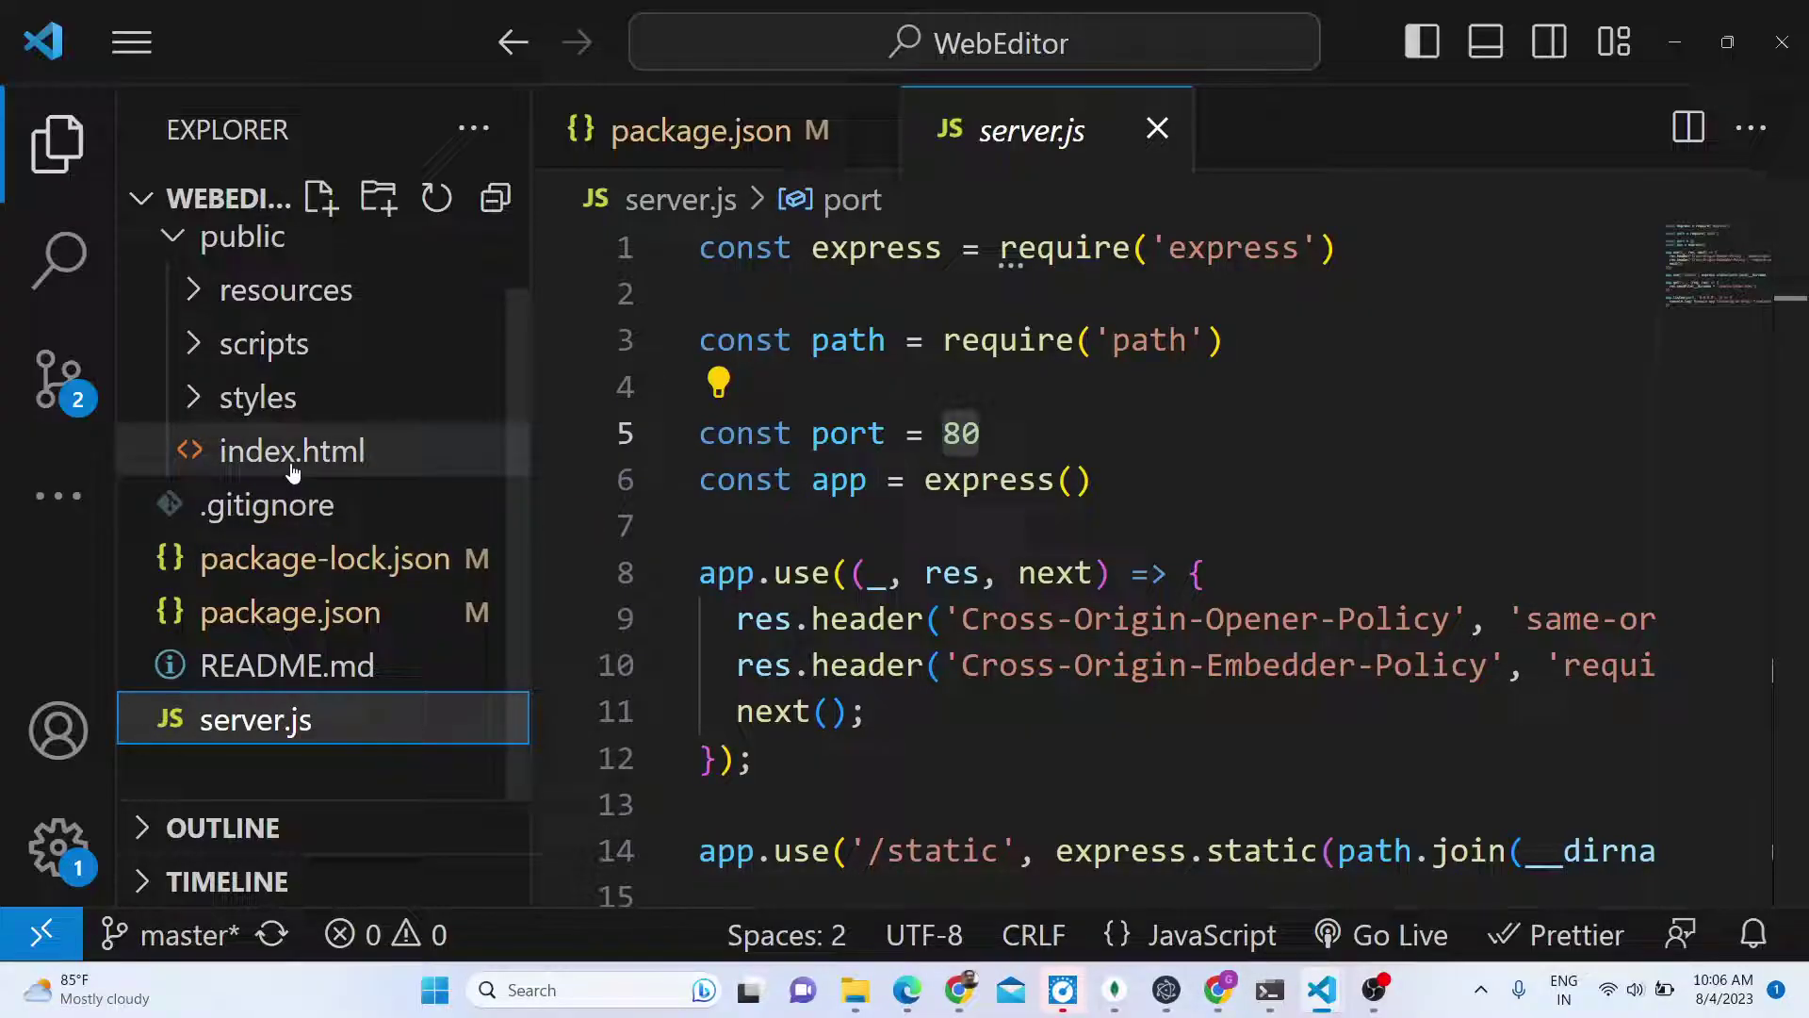
pyautogui.click(973, 1002)
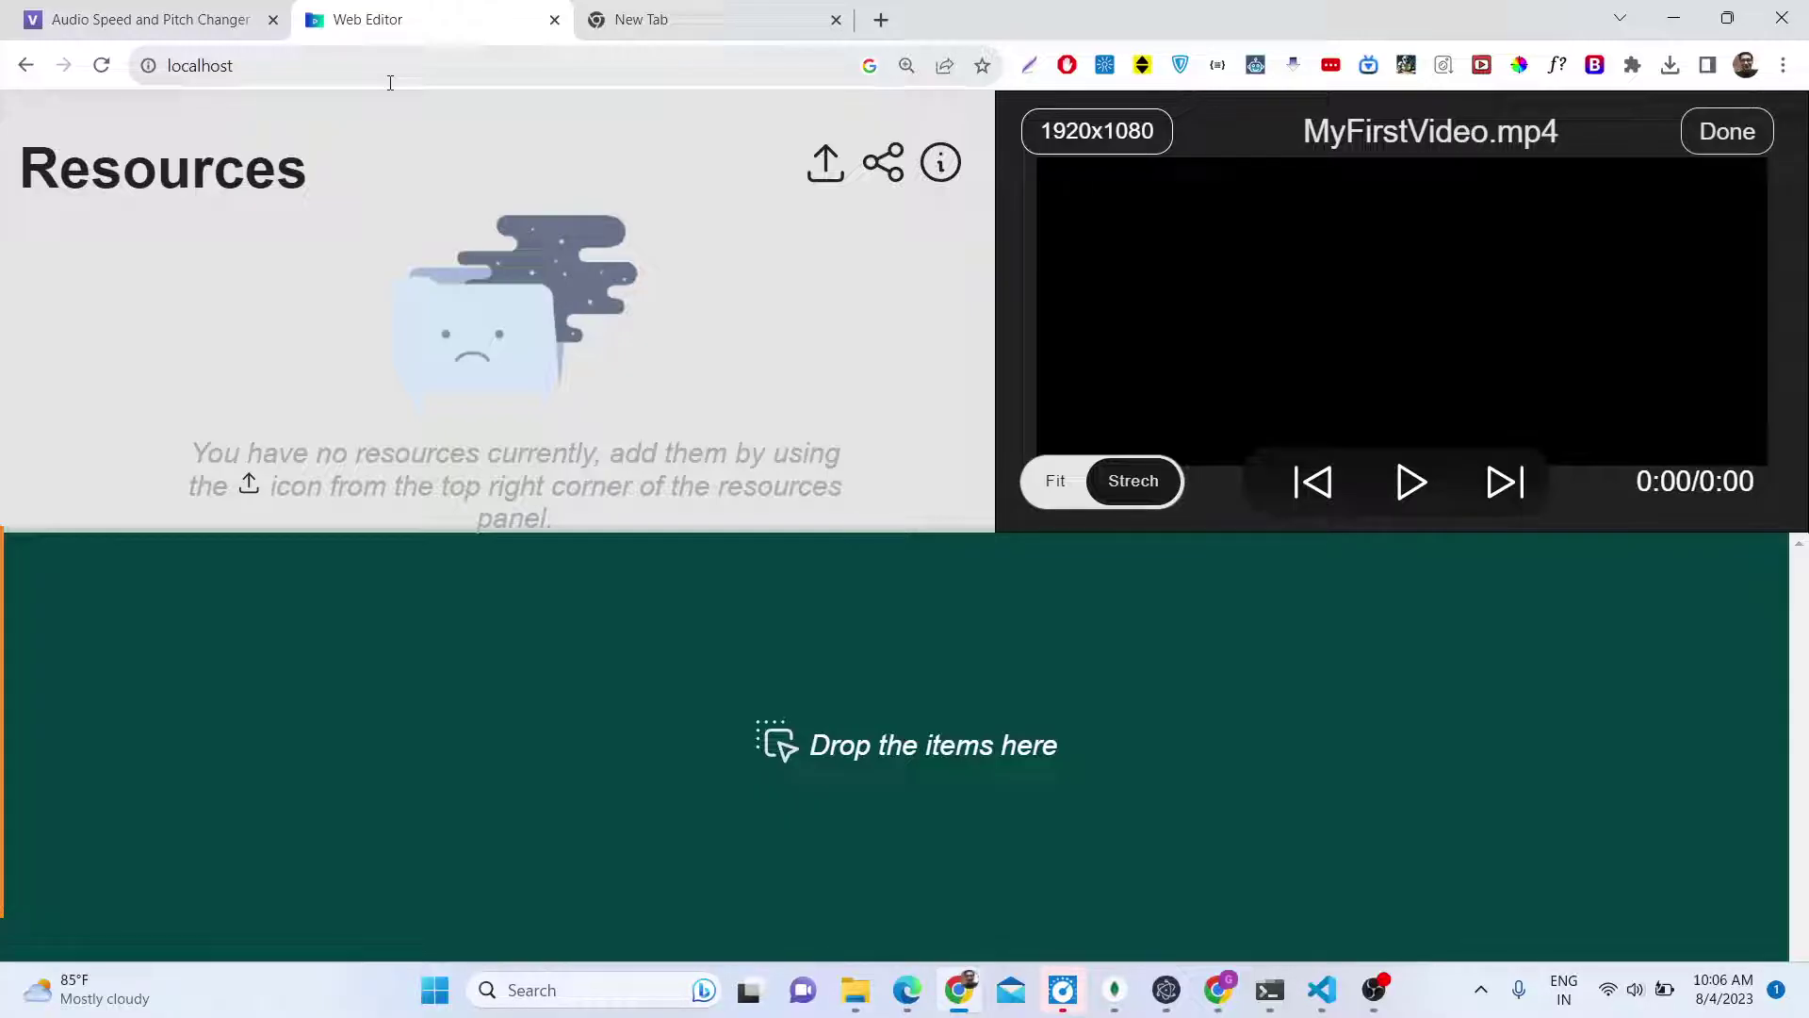
pyautogui.click(827, 162)
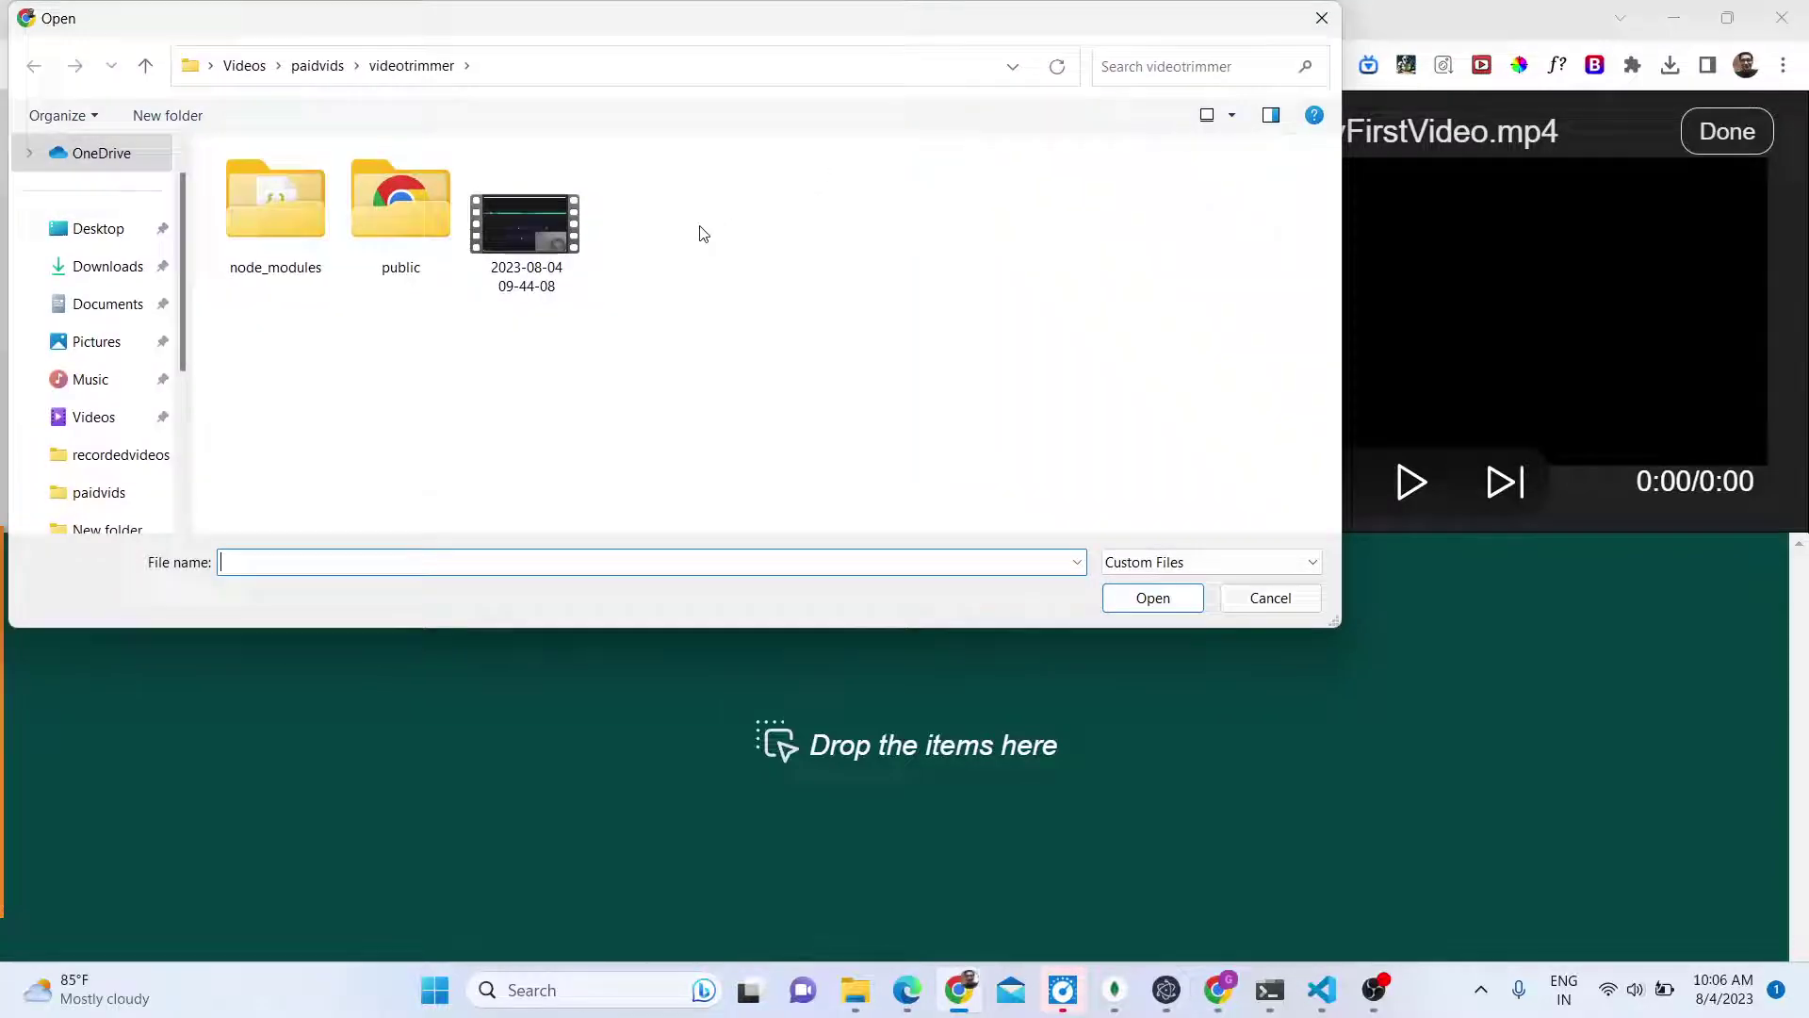
pyautogui.click(528, 264)
pyautogui.doubleClick(528, 263)
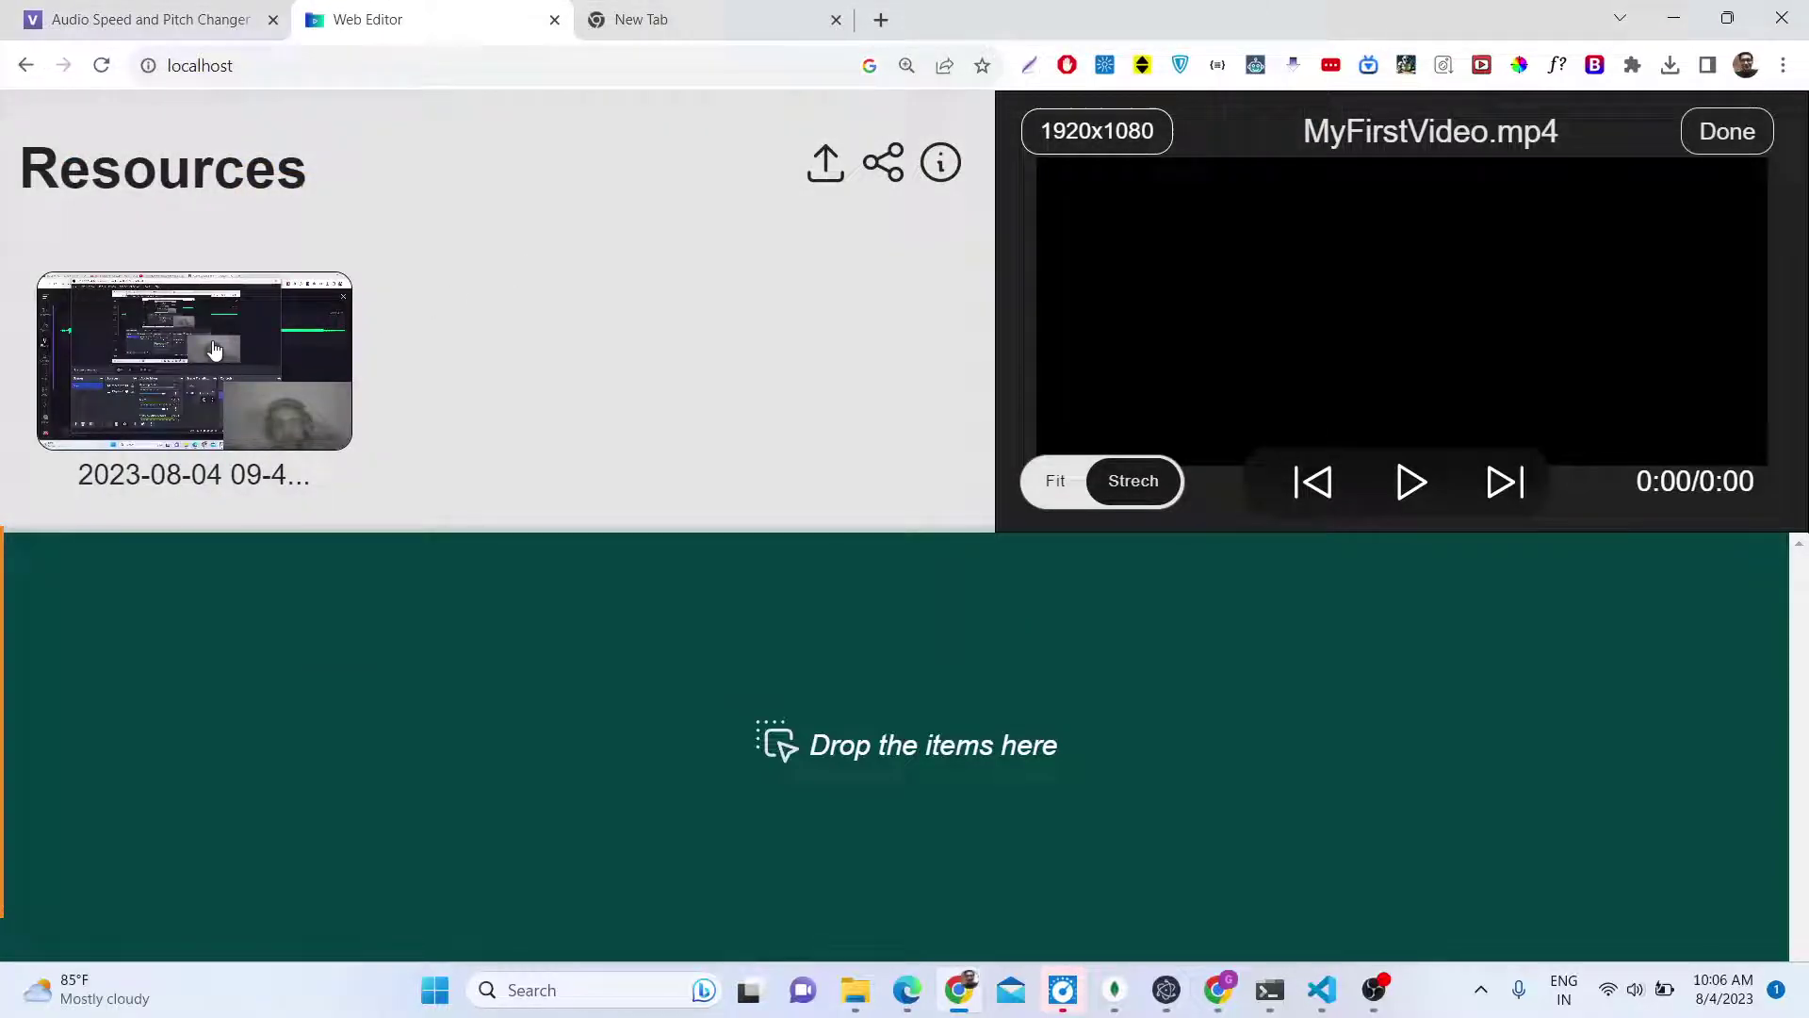
pyautogui.moveTo(232, 342); pyautogui.dragTo(356, 726)
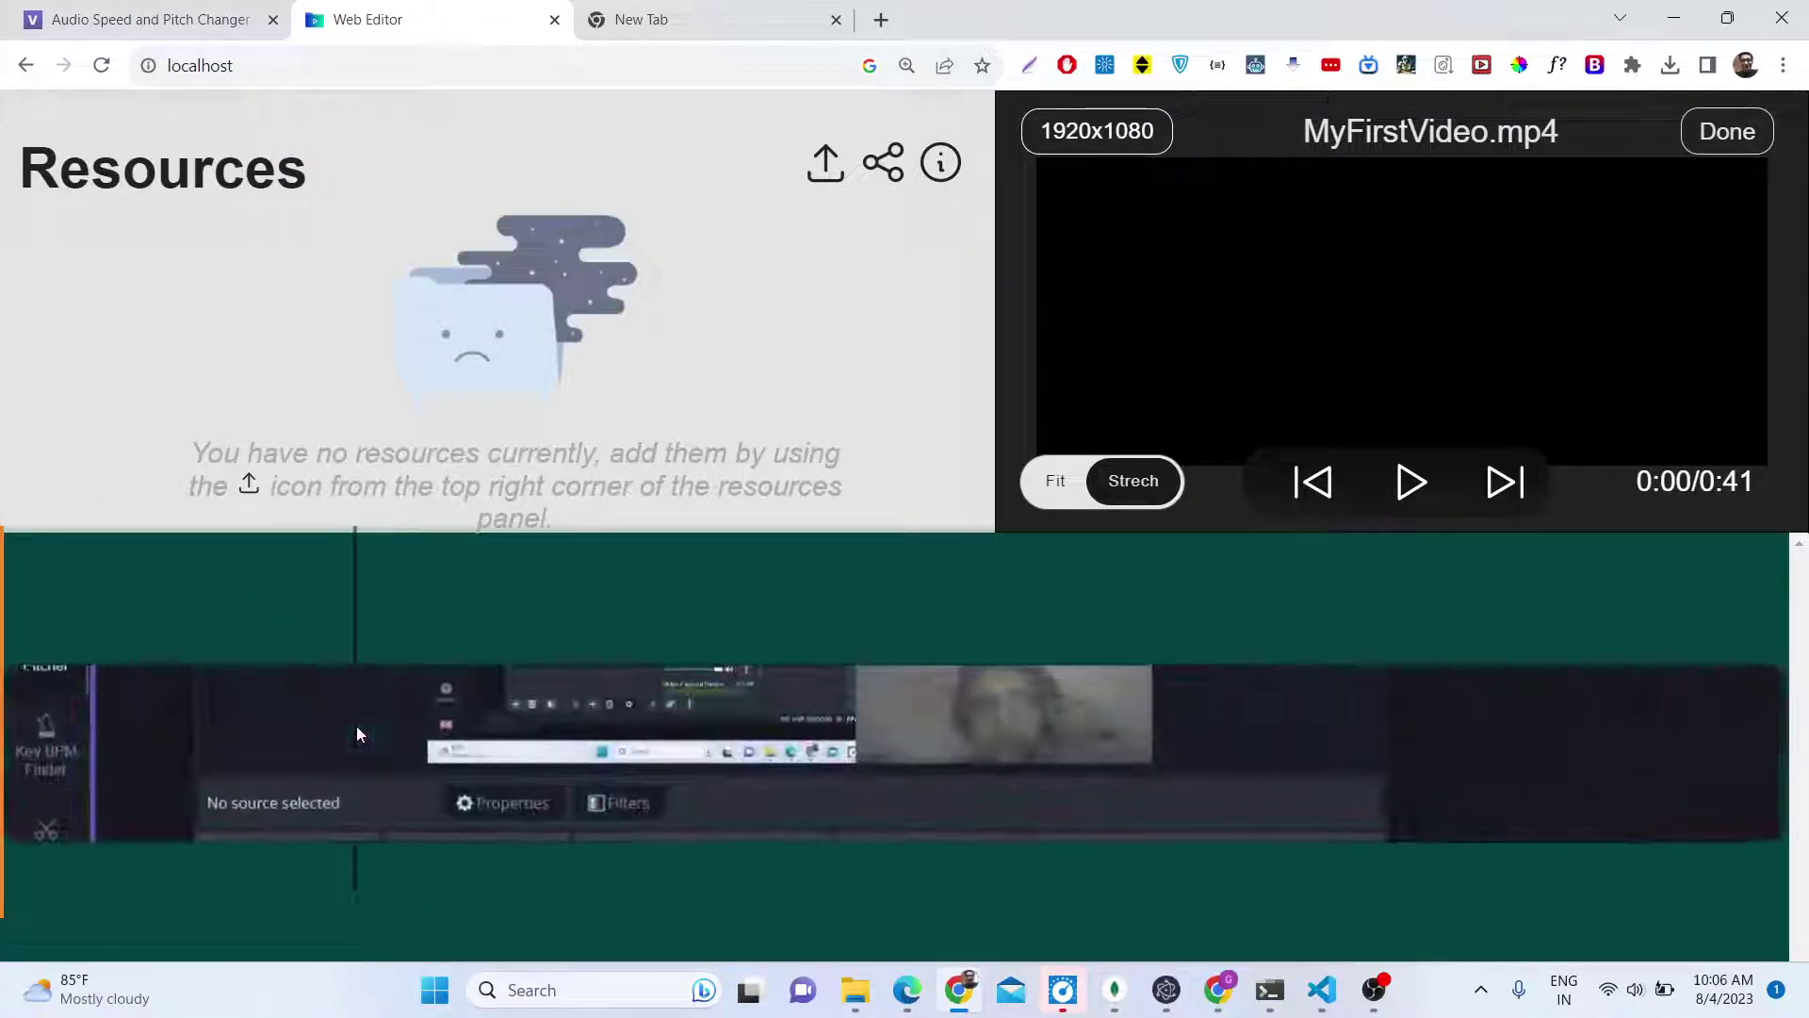
# Step: Split the clip at 14.54 seconds, then split the second clip, the first clip at 0:05, and the last clip
pyautogui.rightClick(627, 759)
pyautogui.click(681, 794)
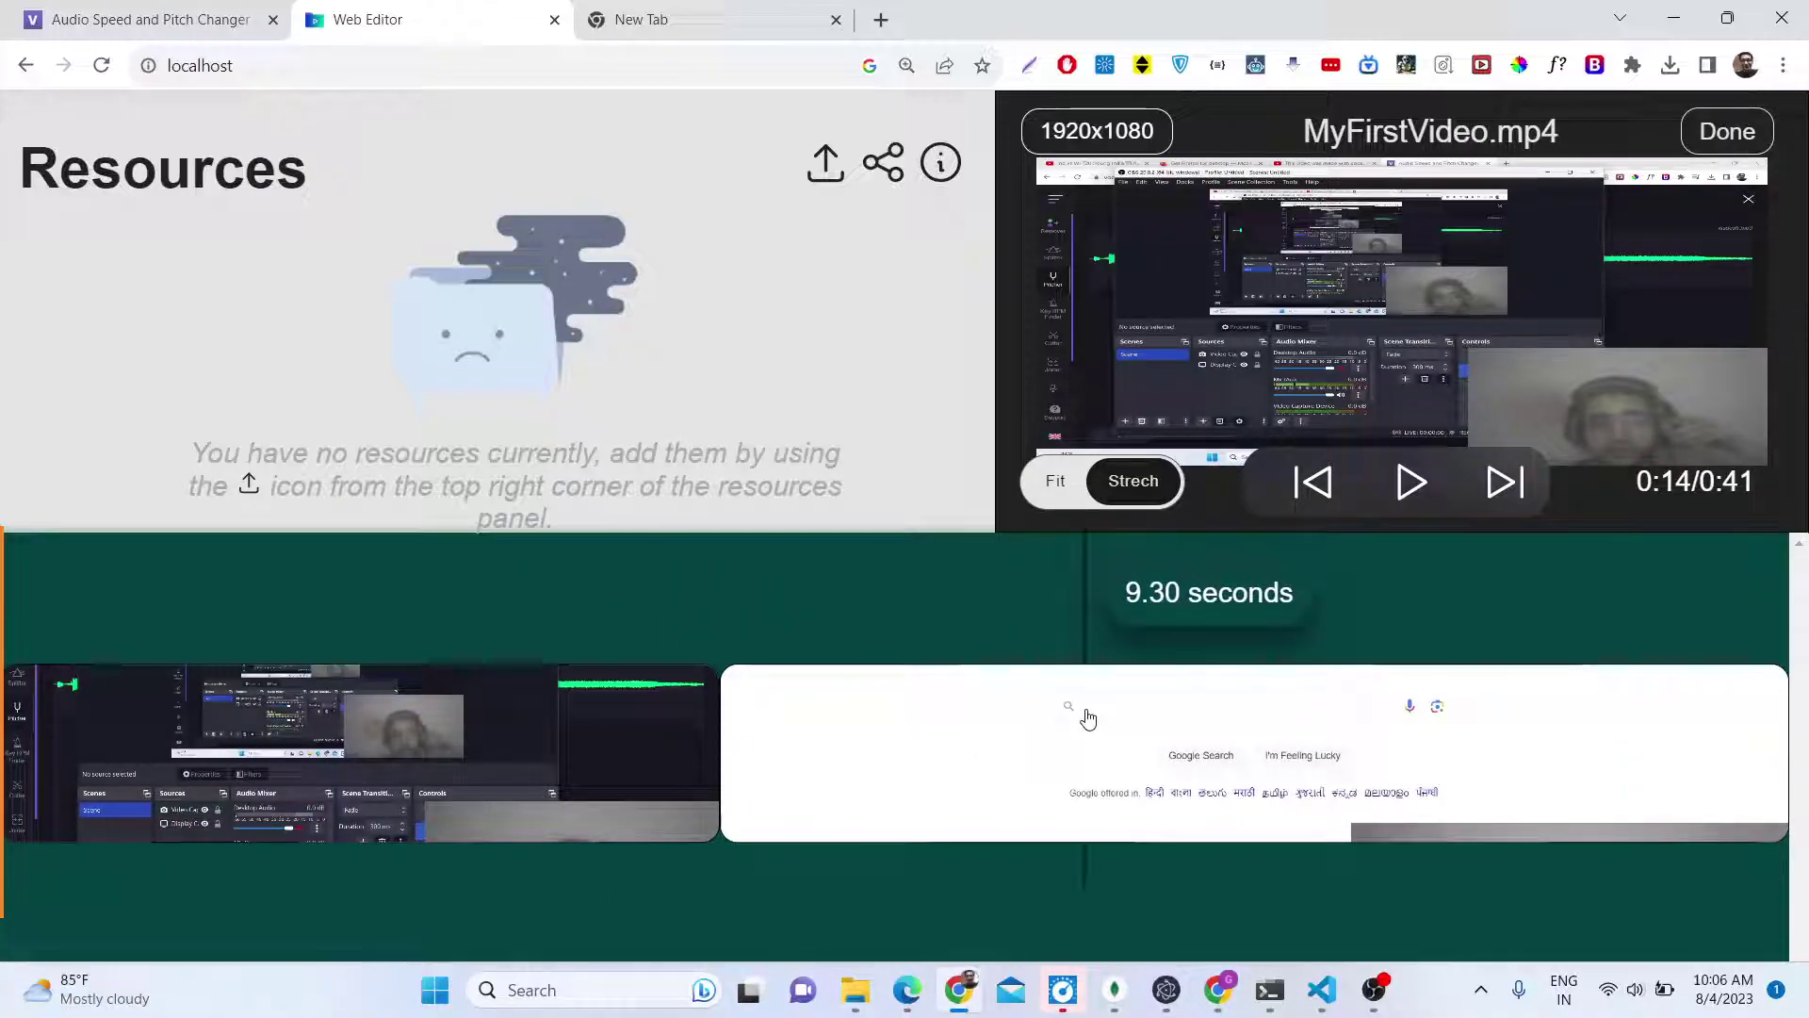
pyautogui.rightClick(1087, 719)
pyautogui.click(1155, 739)
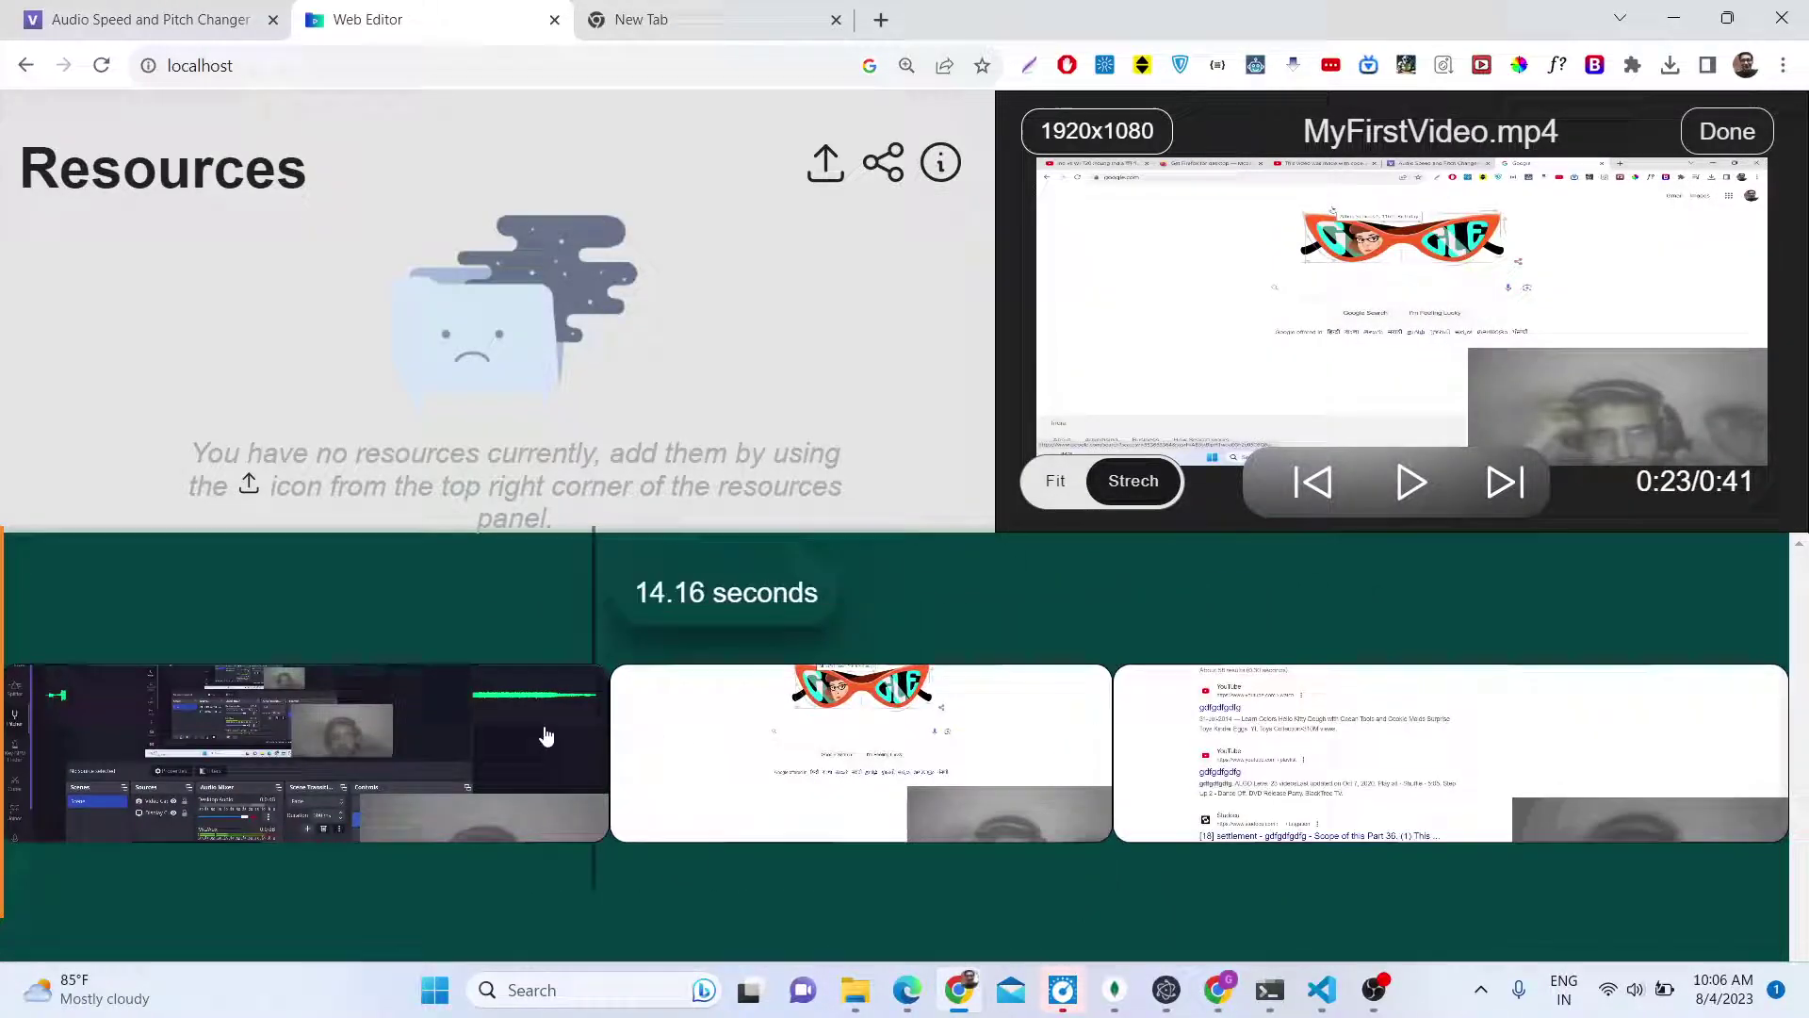
pyautogui.rightClick(223, 716)
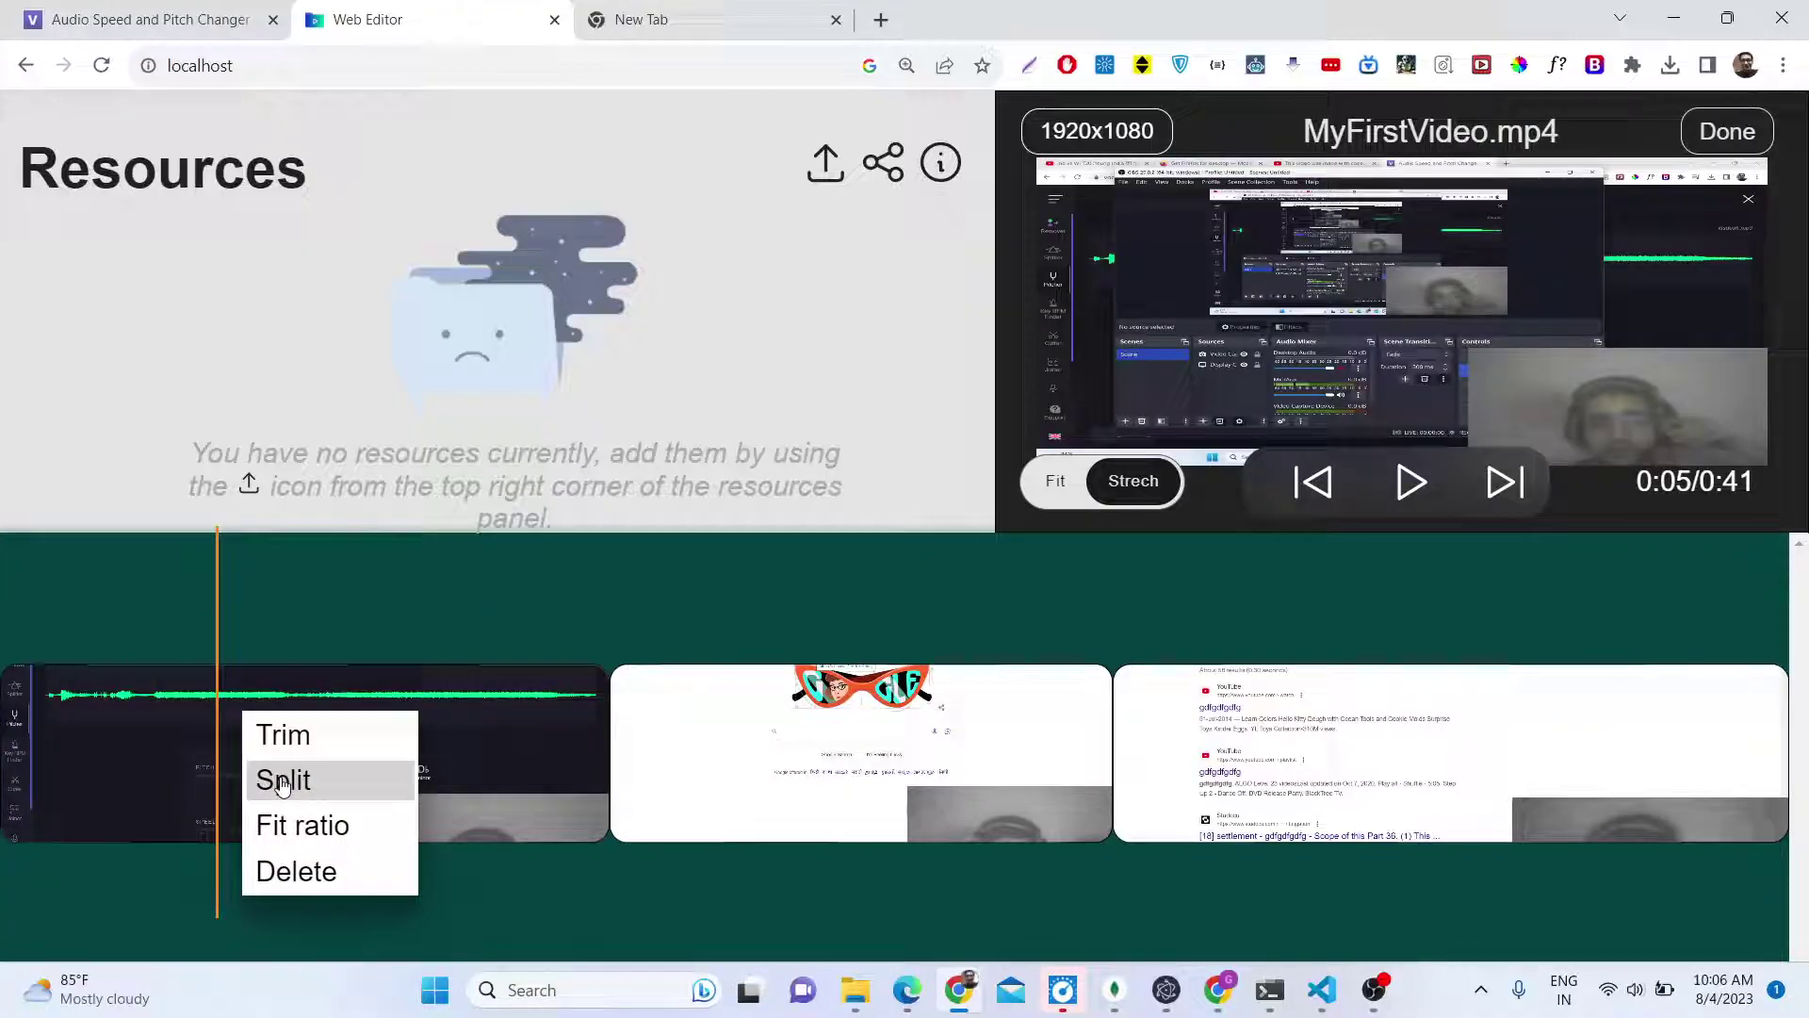
pyautogui.click(265, 782)
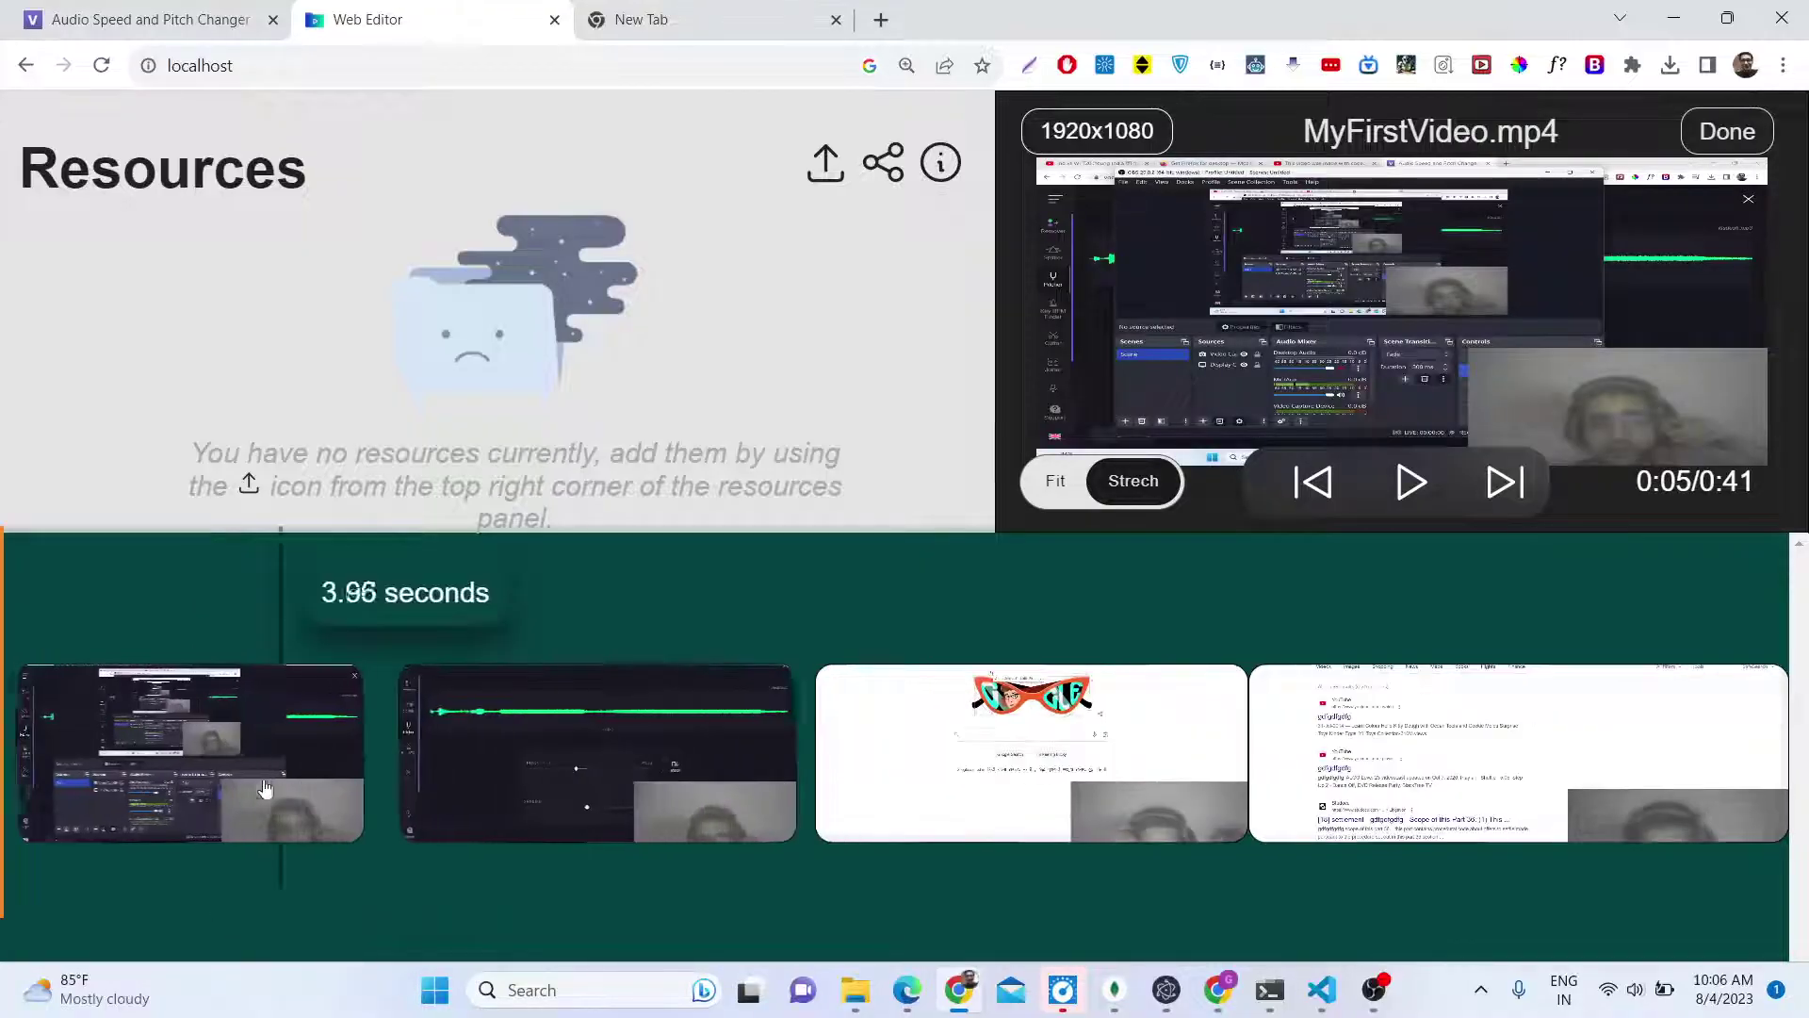
pyautogui.rightClick(1451, 761)
pyautogui.click(1514, 797)
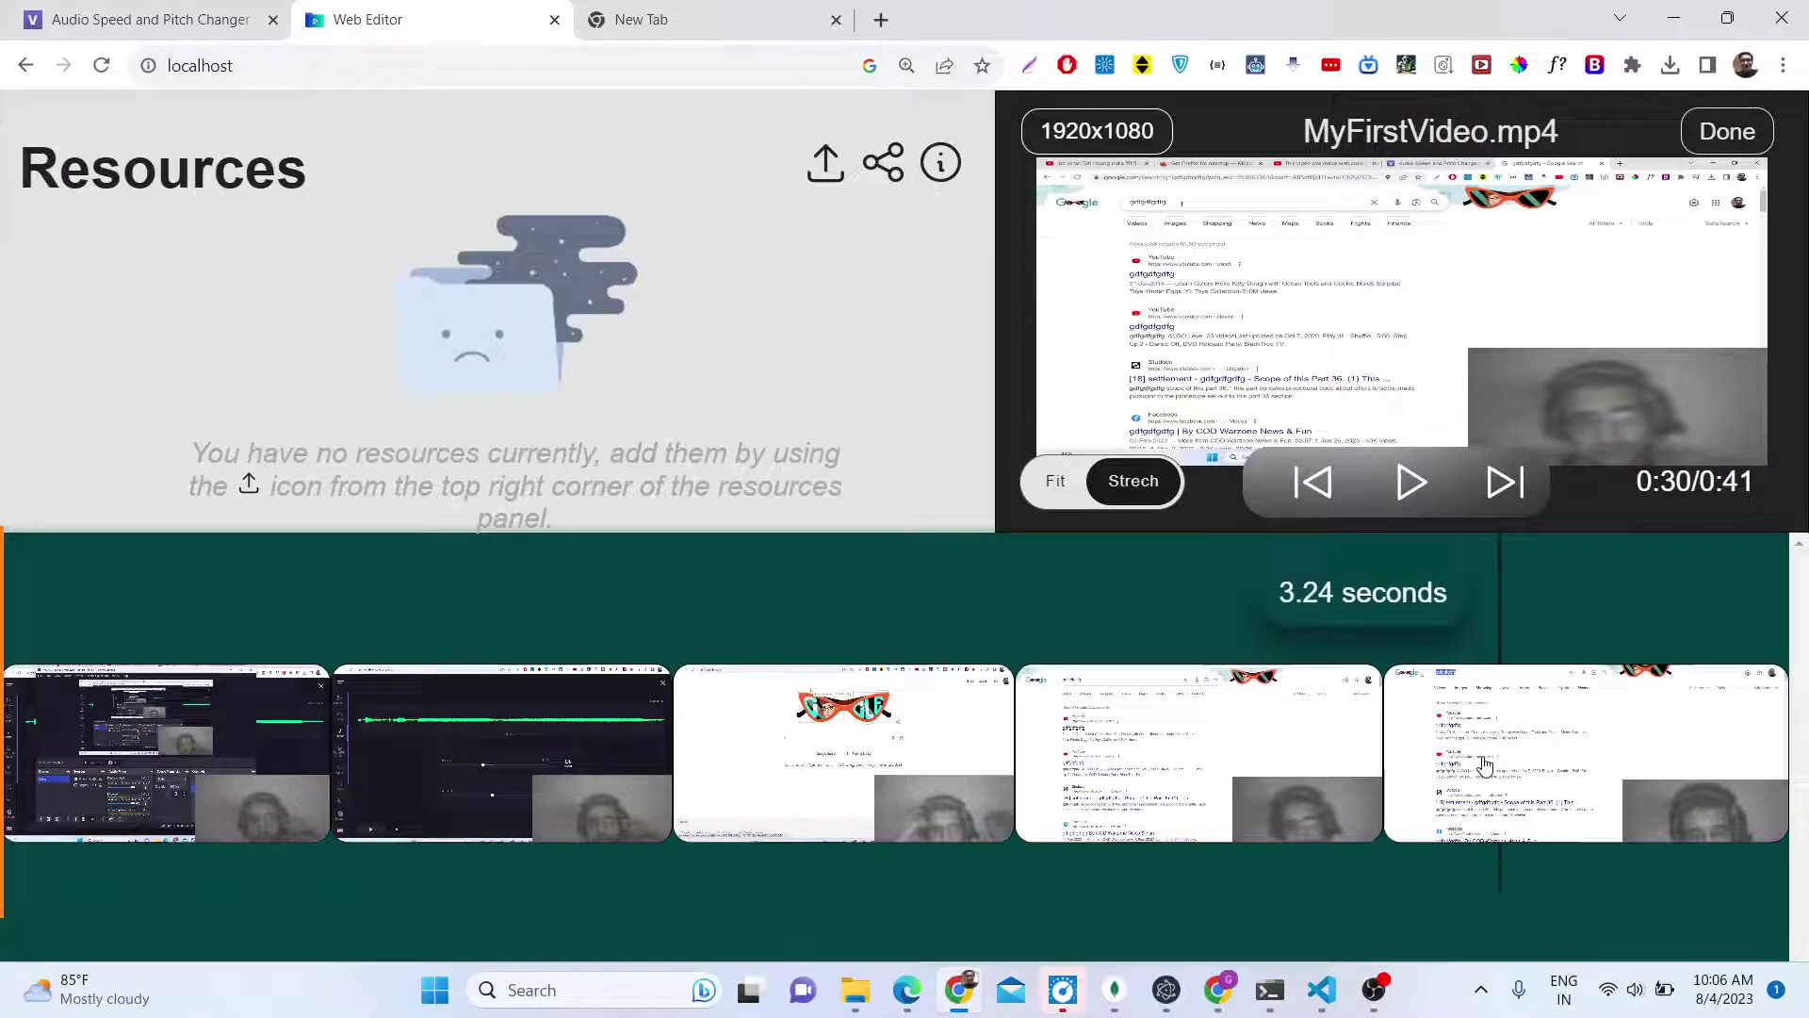
# Step: Move the playhead through the sections at 0:36, 0:26, 0:19, 0:11 and near the start
pyautogui.click(1606, 752)
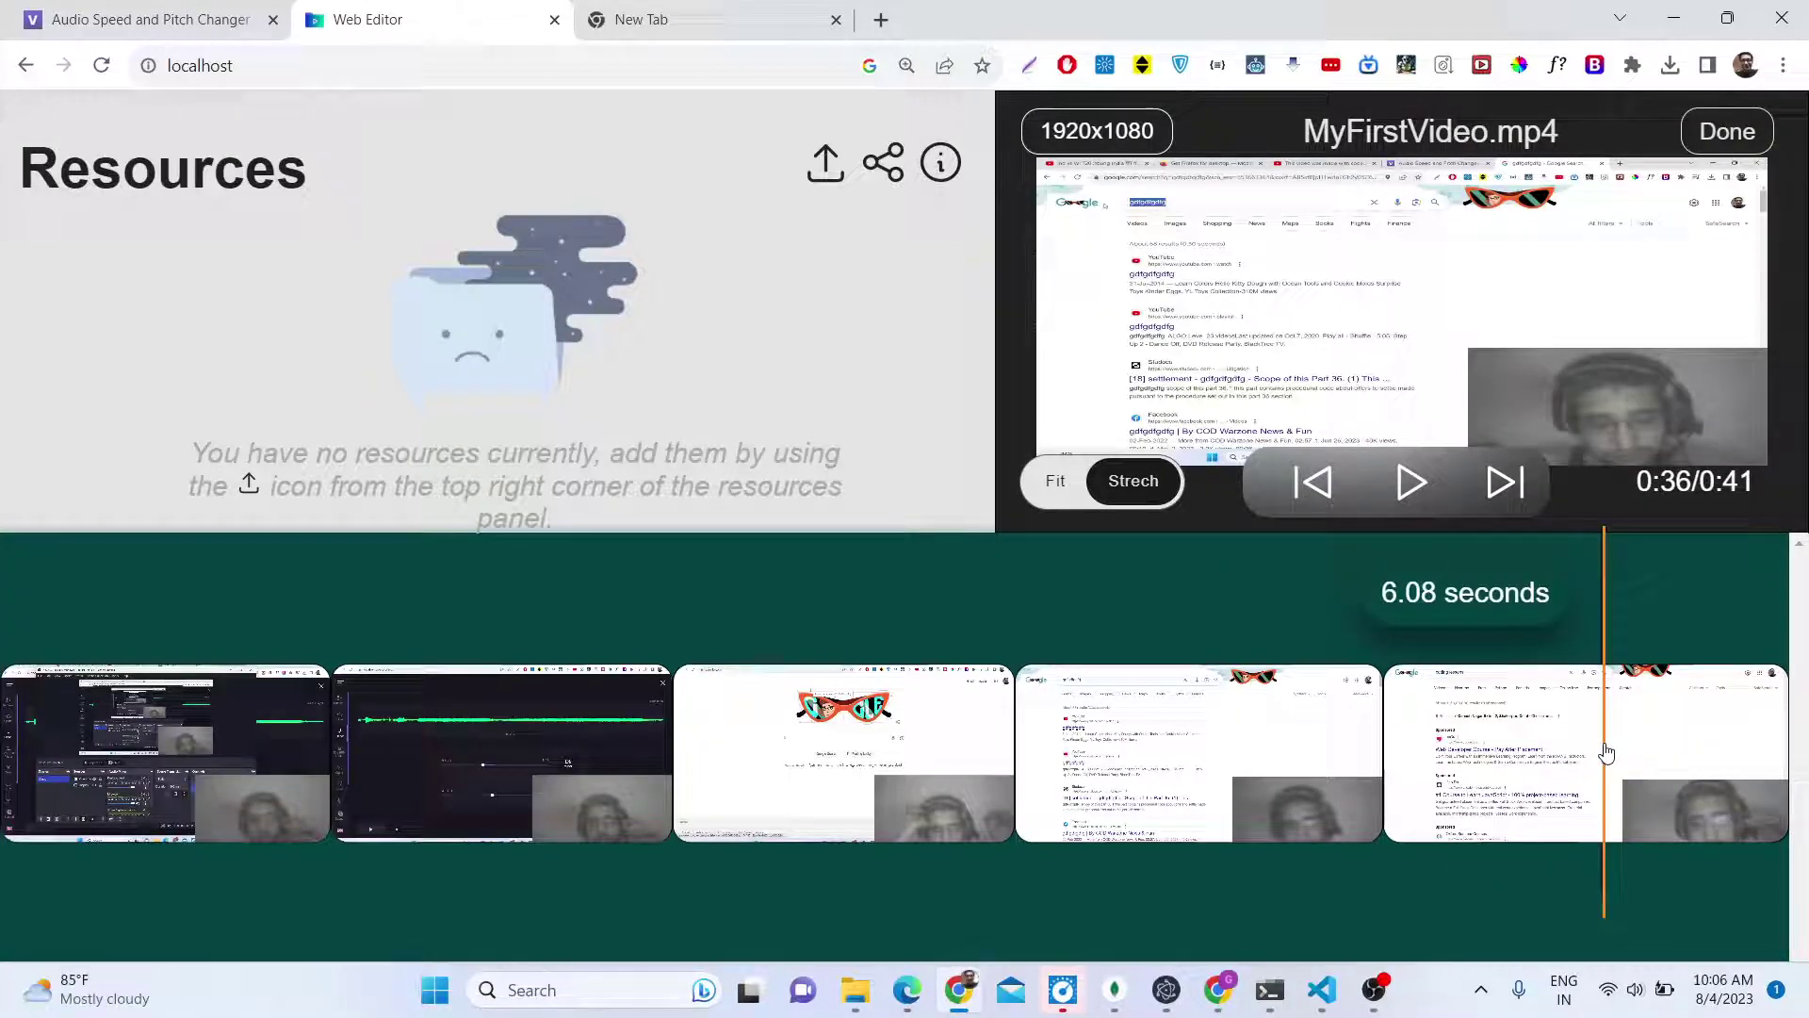
pyautogui.click(1172, 757)
pyautogui.click(850, 761)
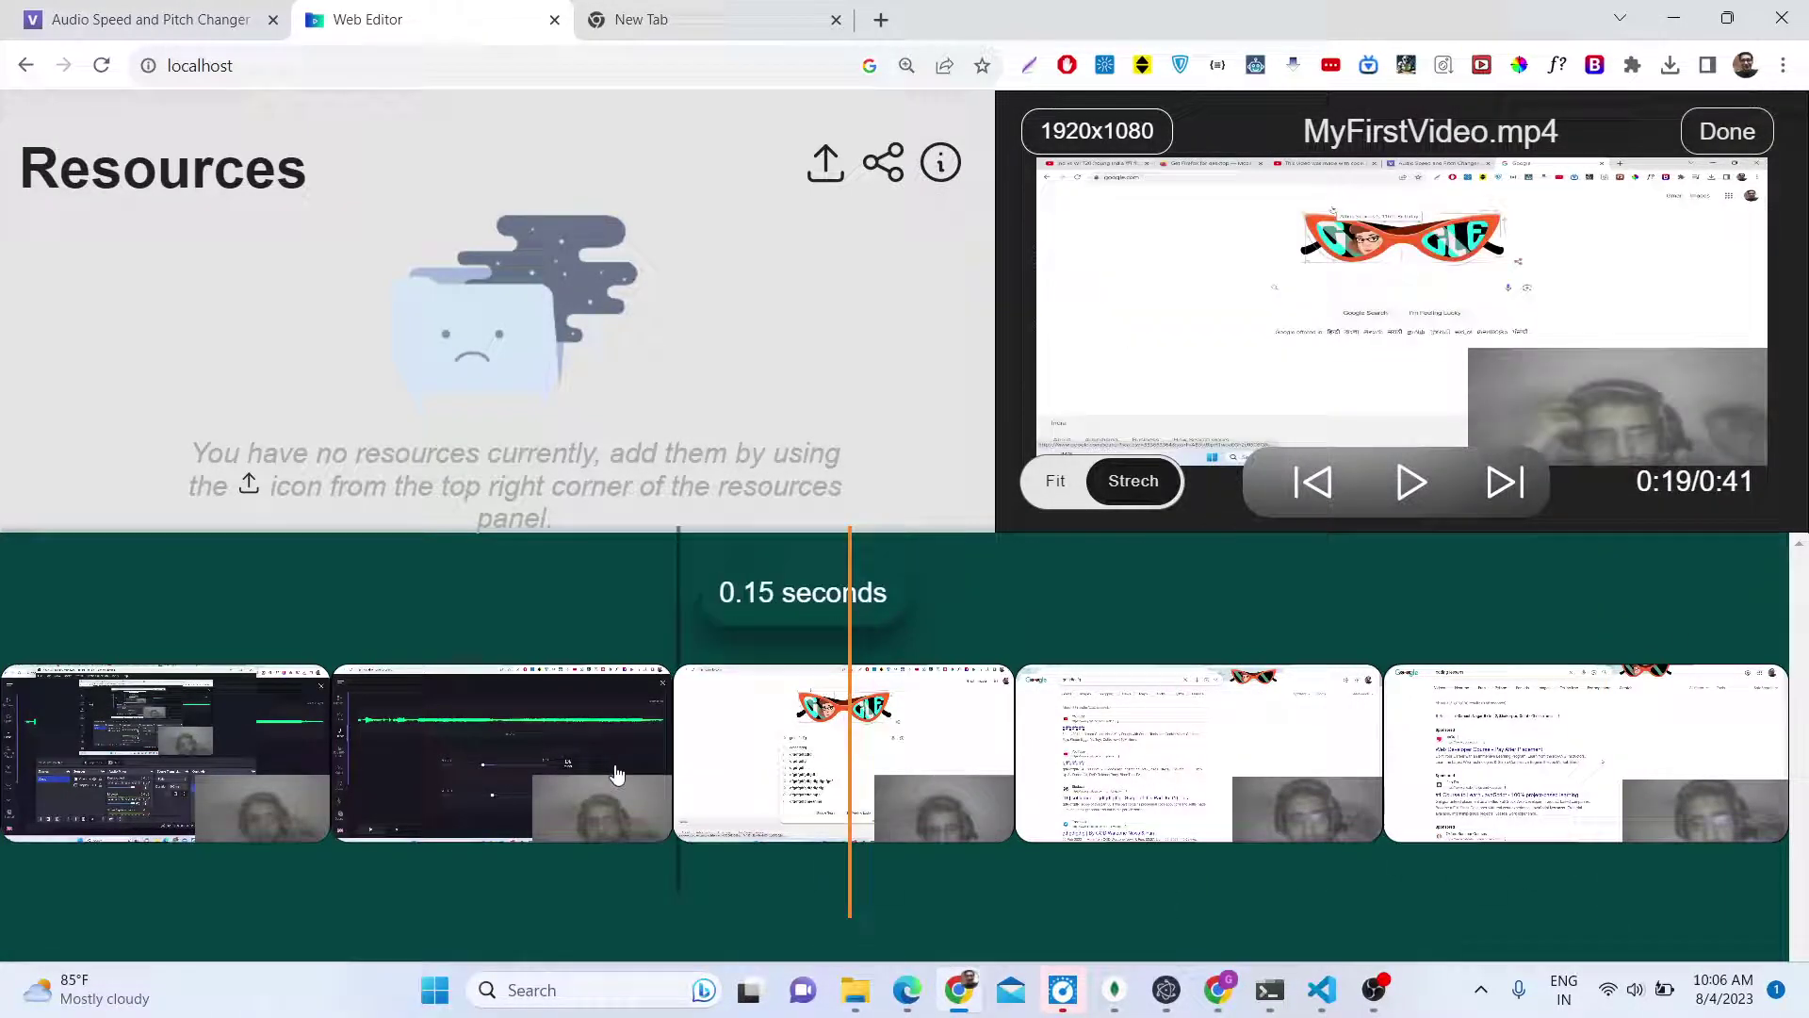
pyautogui.click(569, 764)
pyautogui.click(90, 763)
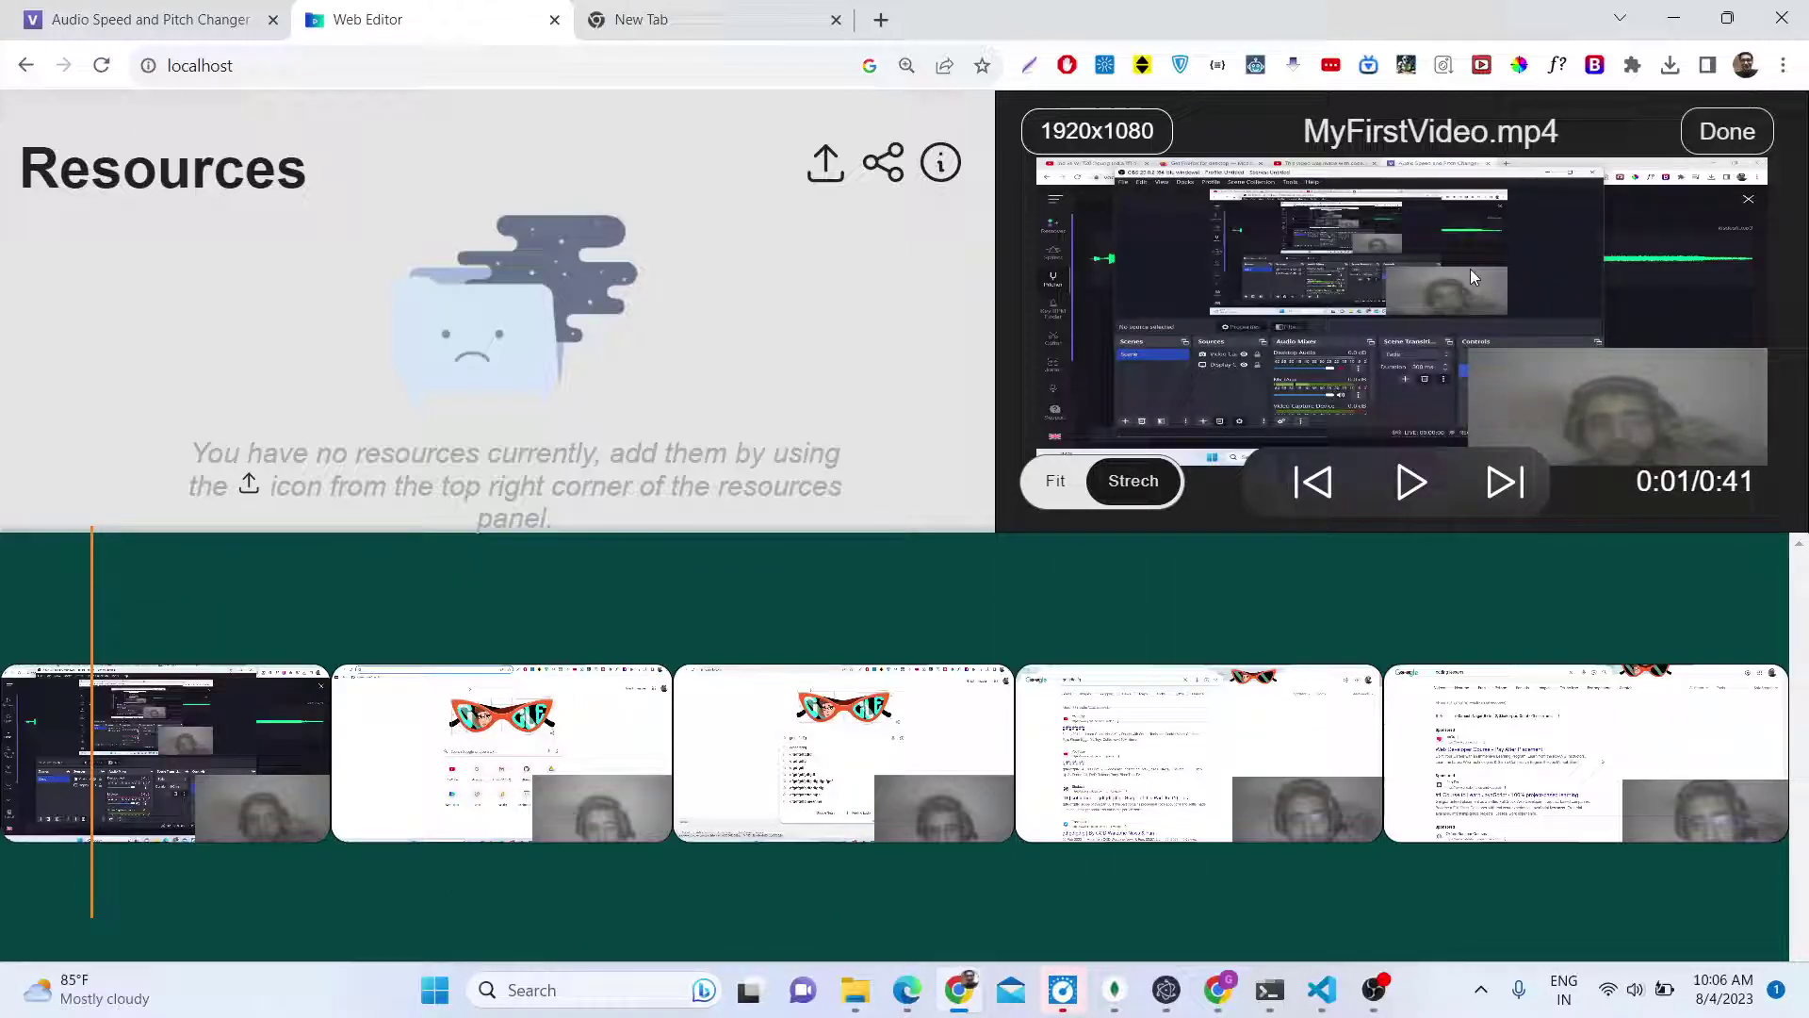
# Step: Back out of the render screen and split the first clip again at 0:02
pyautogui.click(1740, 143)
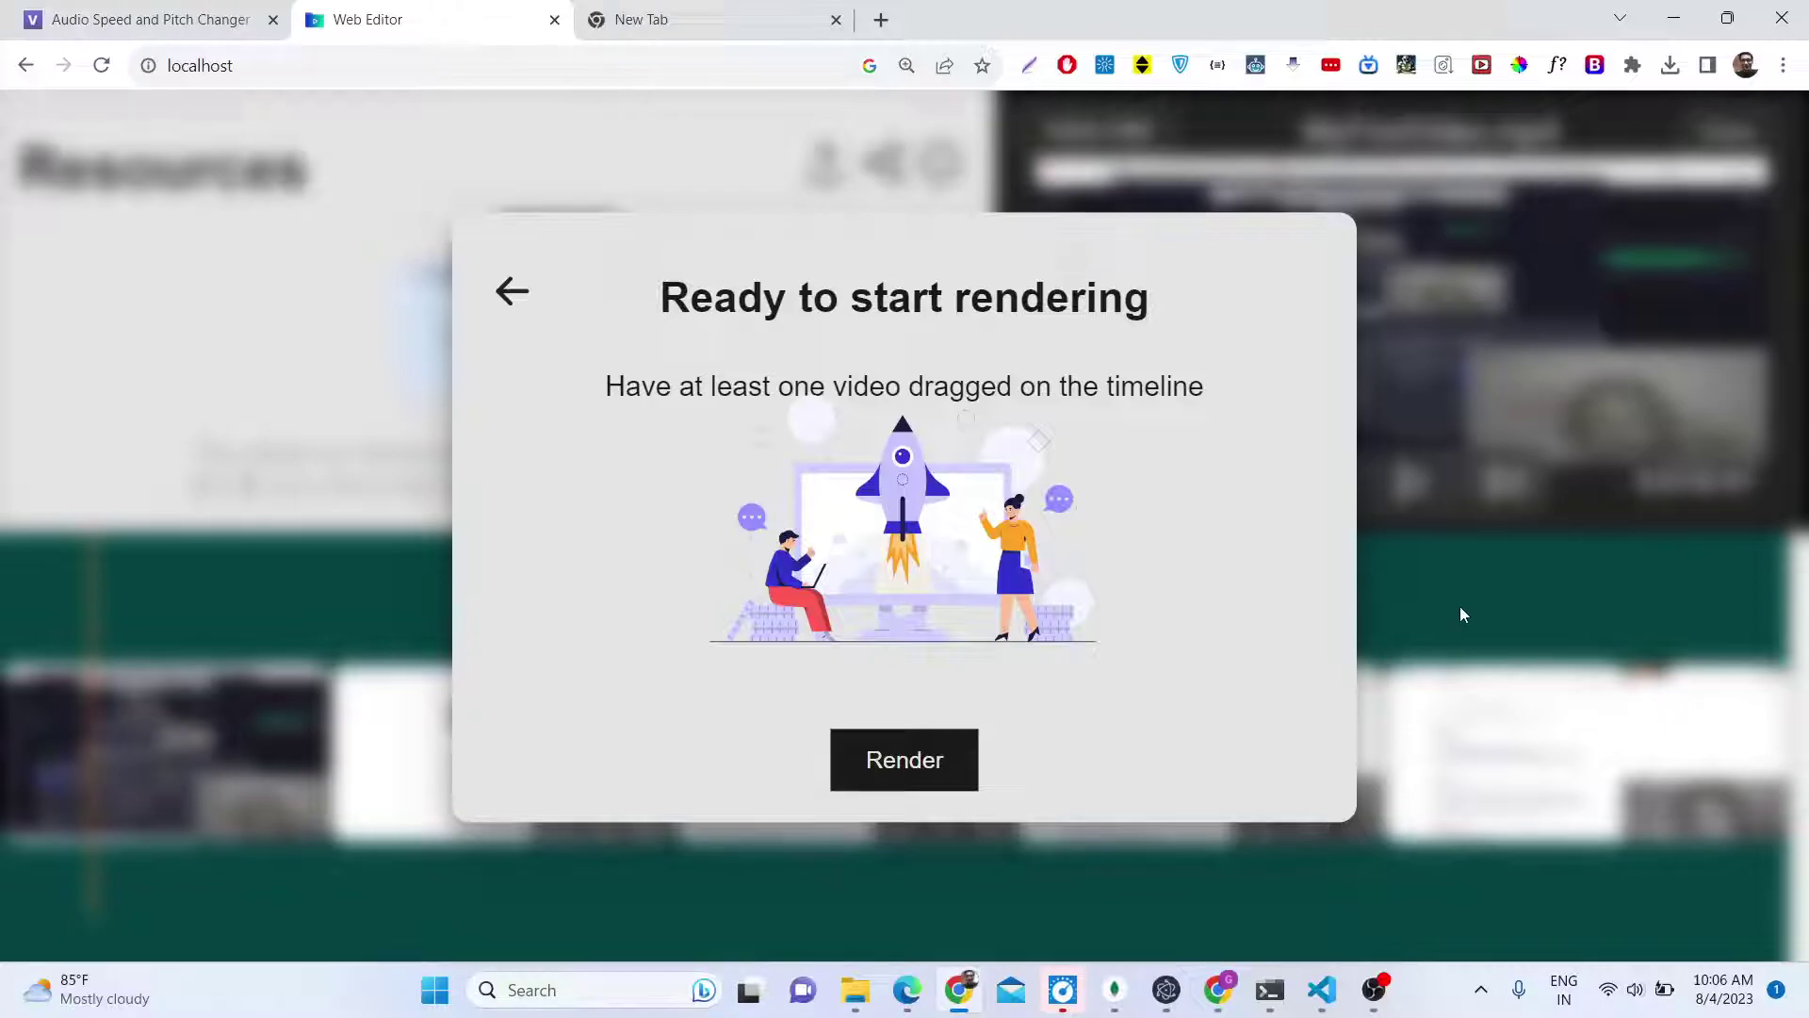
pyautogui.click(1557, 549)
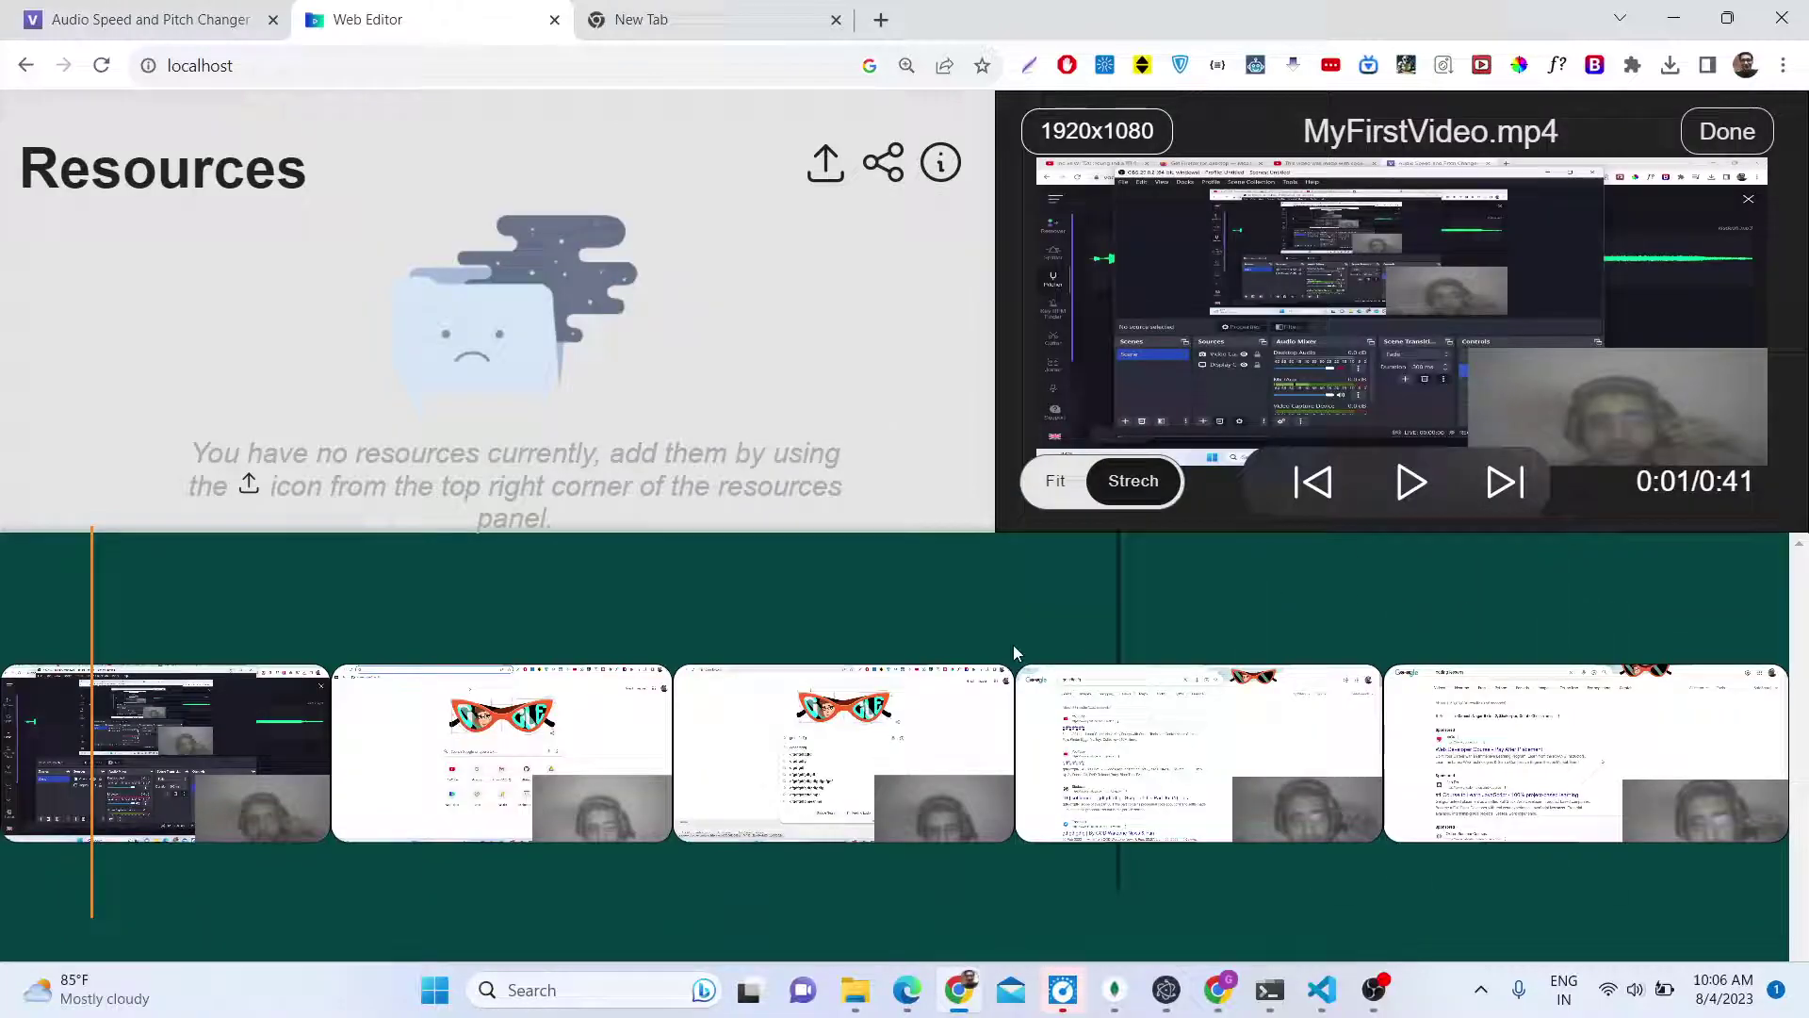
pyautogui.rightClick(179, 831)
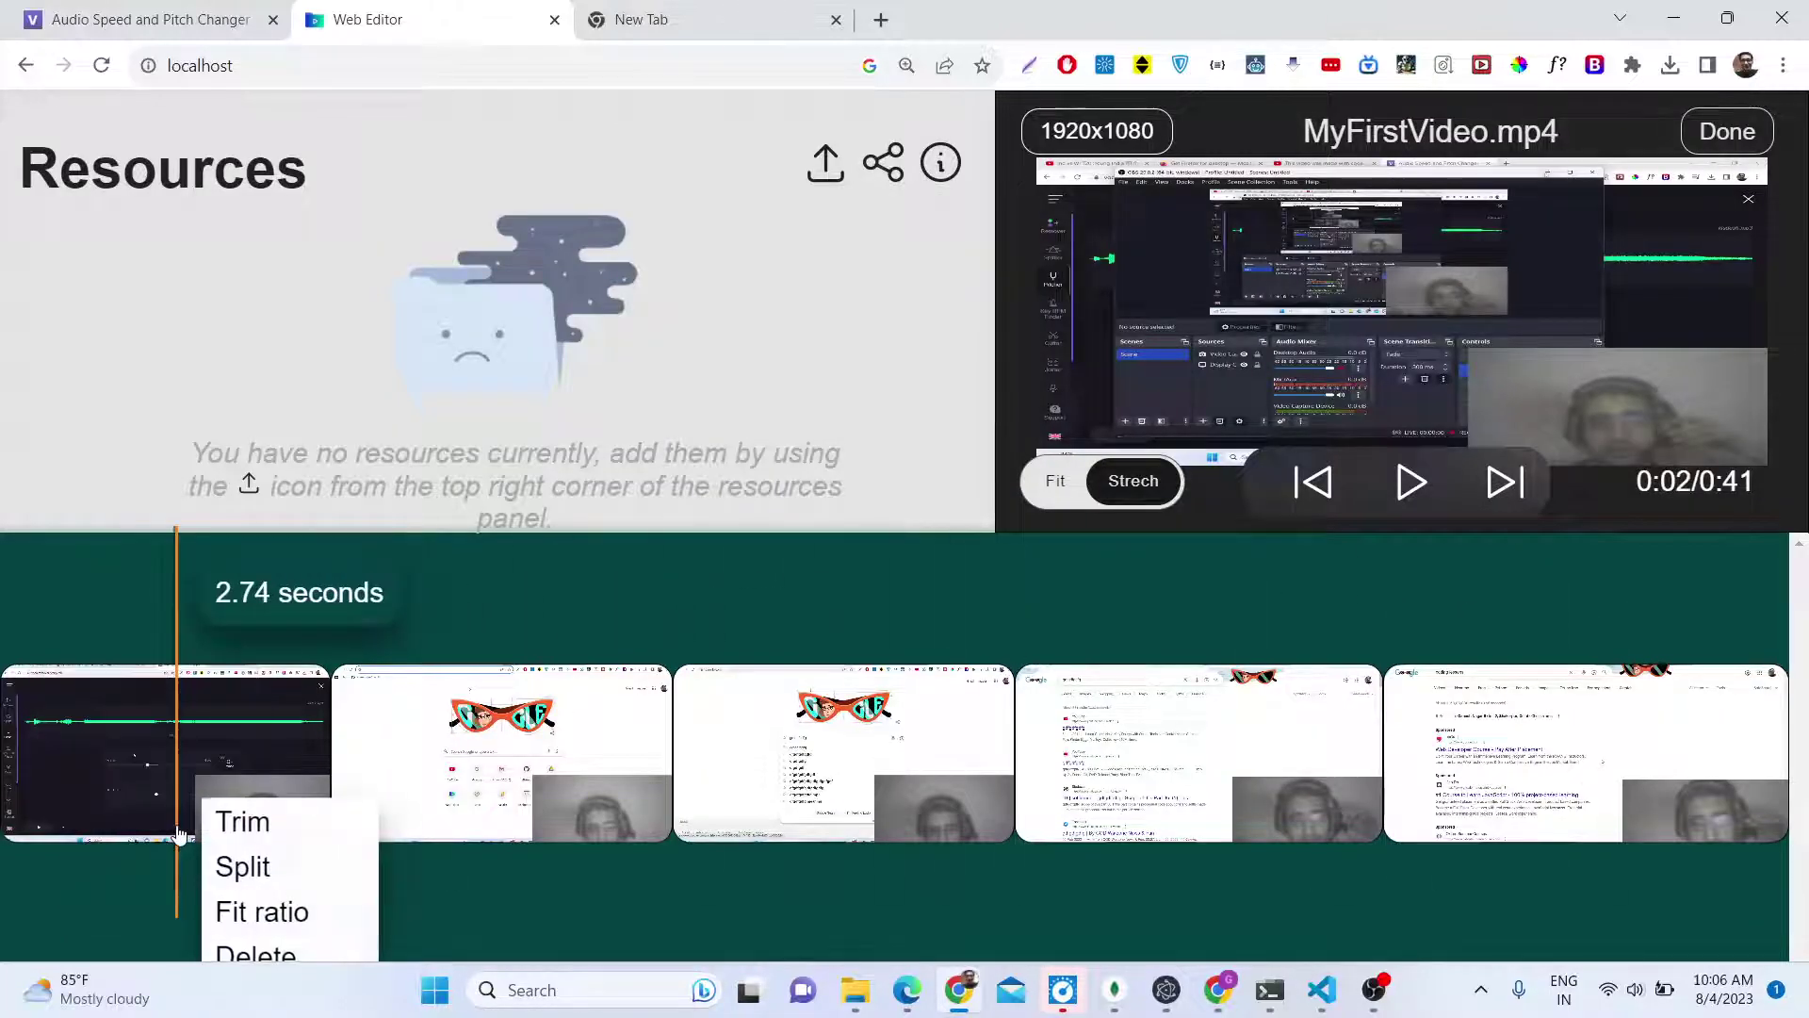
pyautogui.click(222, 862)
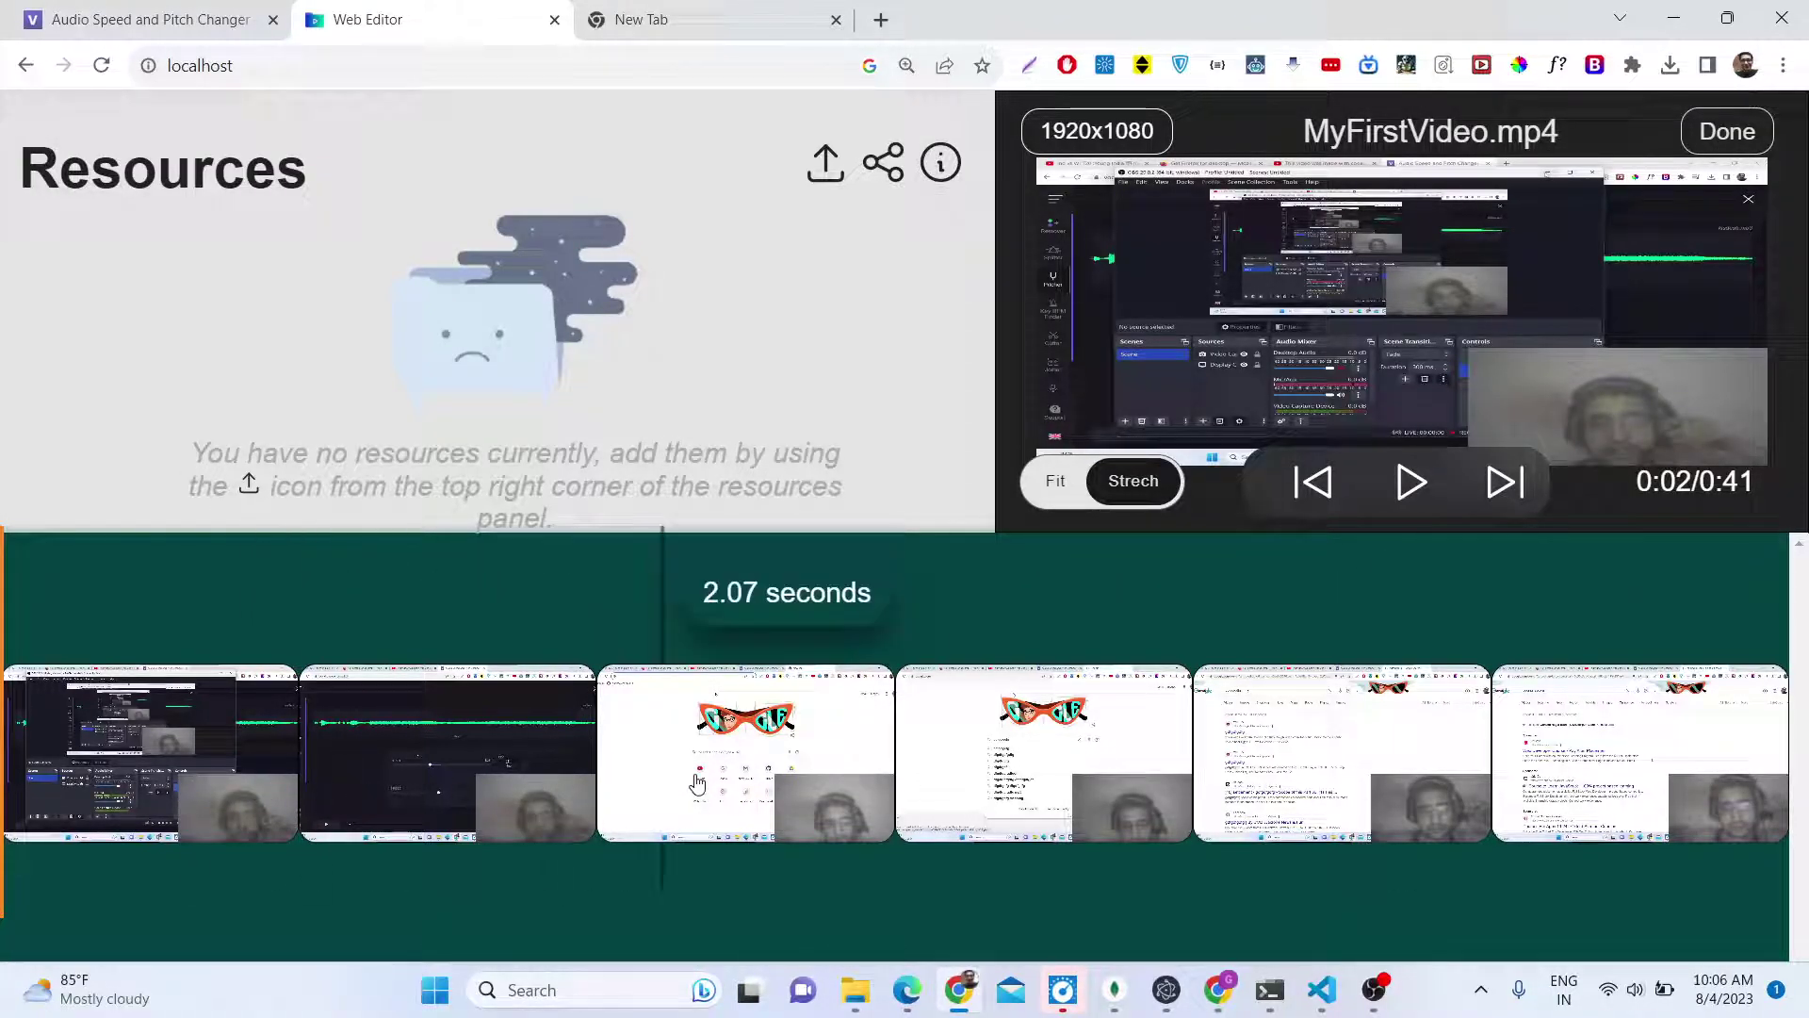
# Step: Finish editing and start rendering the split timeline, which renders in 7 parts
pyautogui.click(1730, 132)
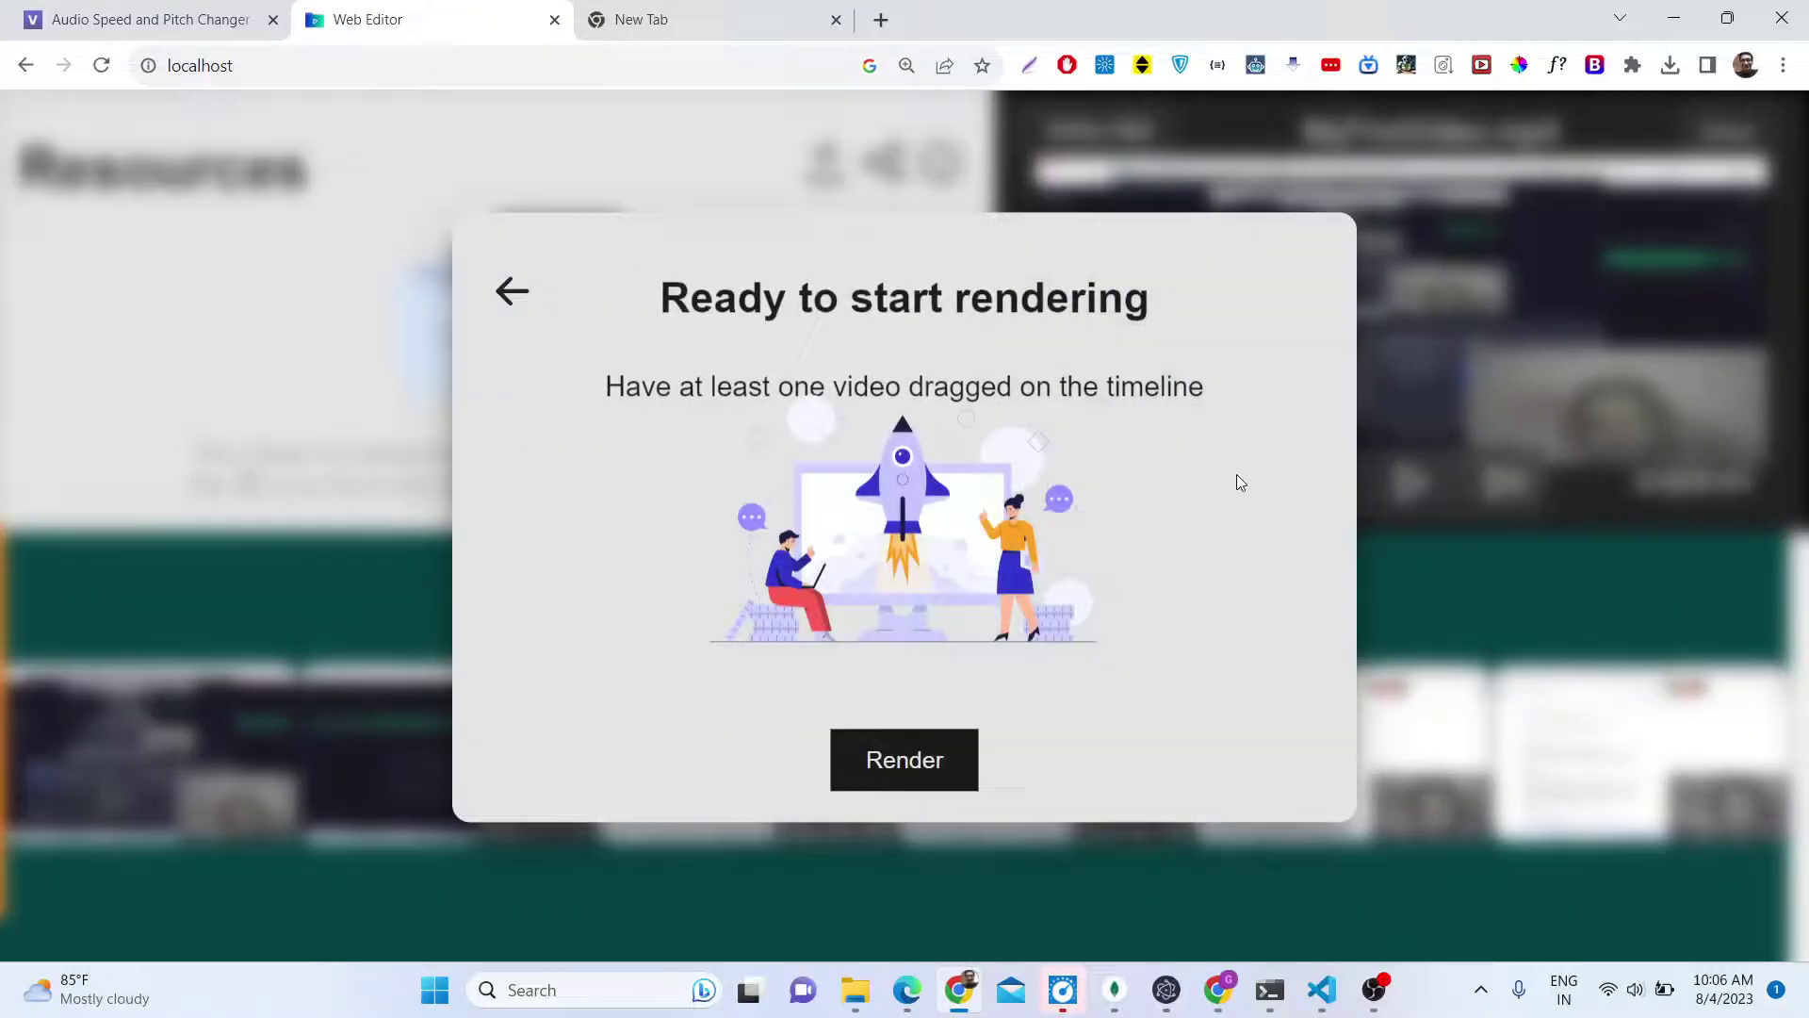
pyautogui.click(876, 752)
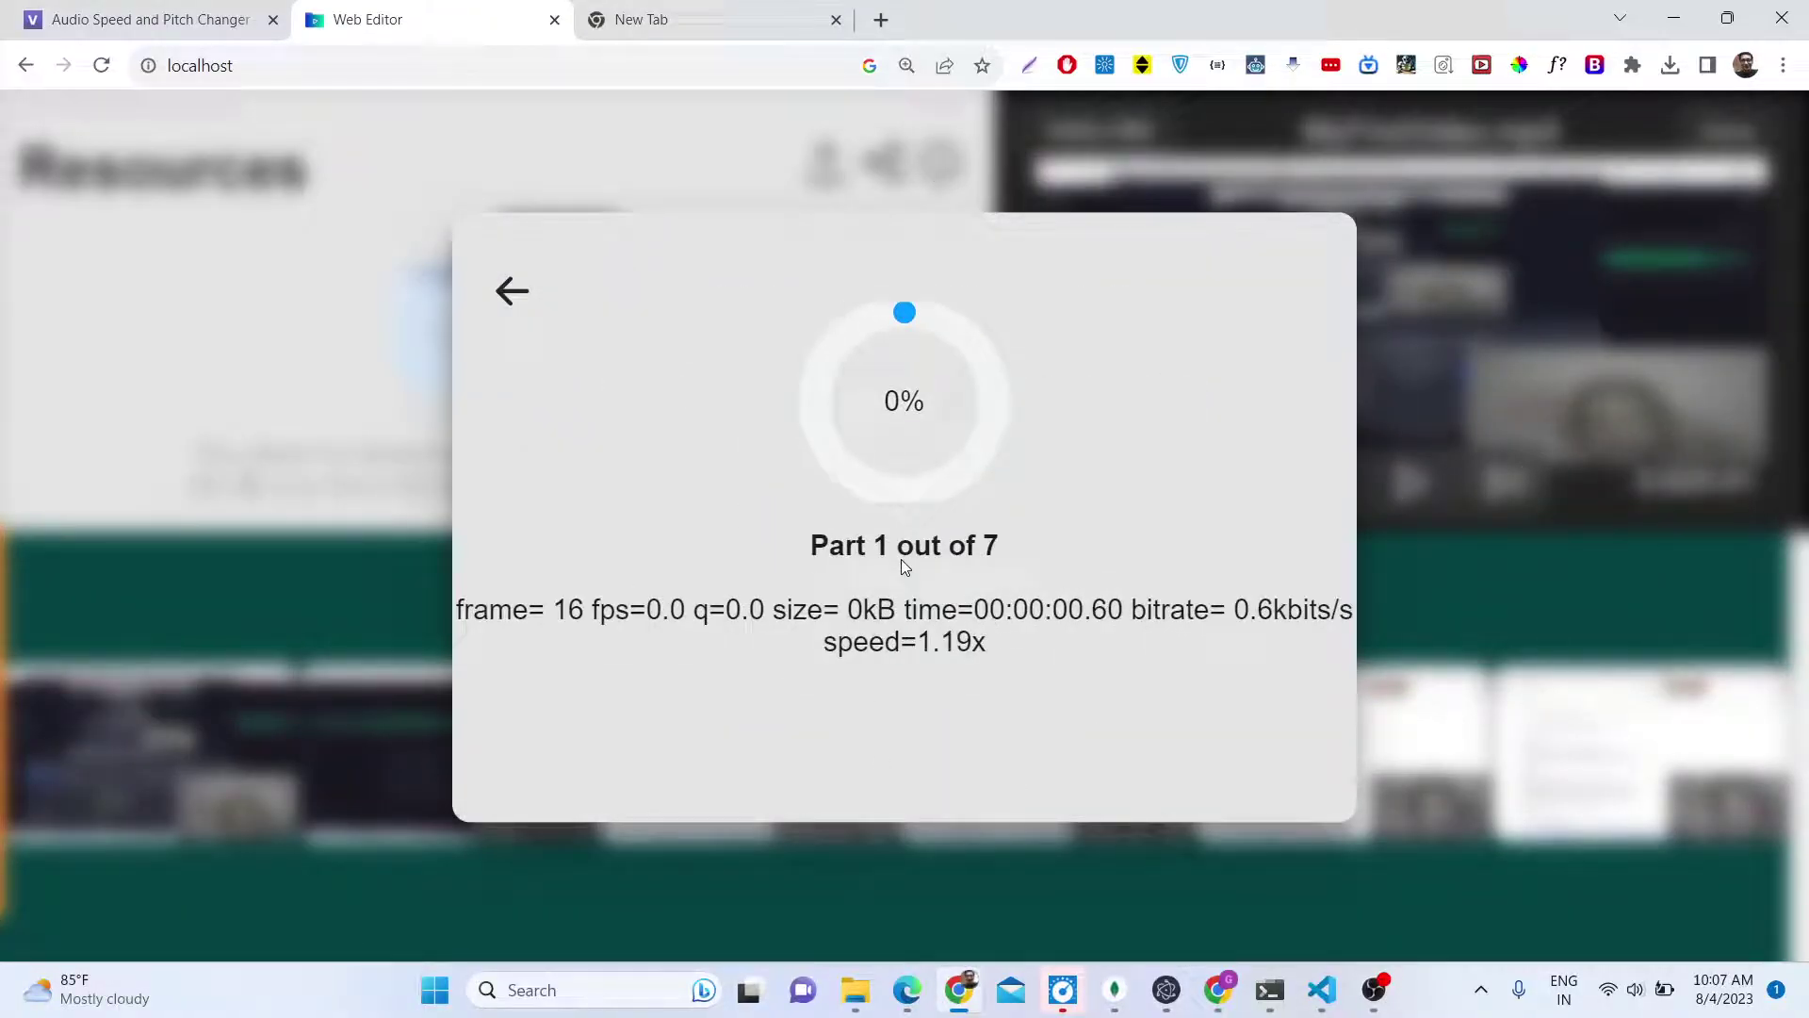